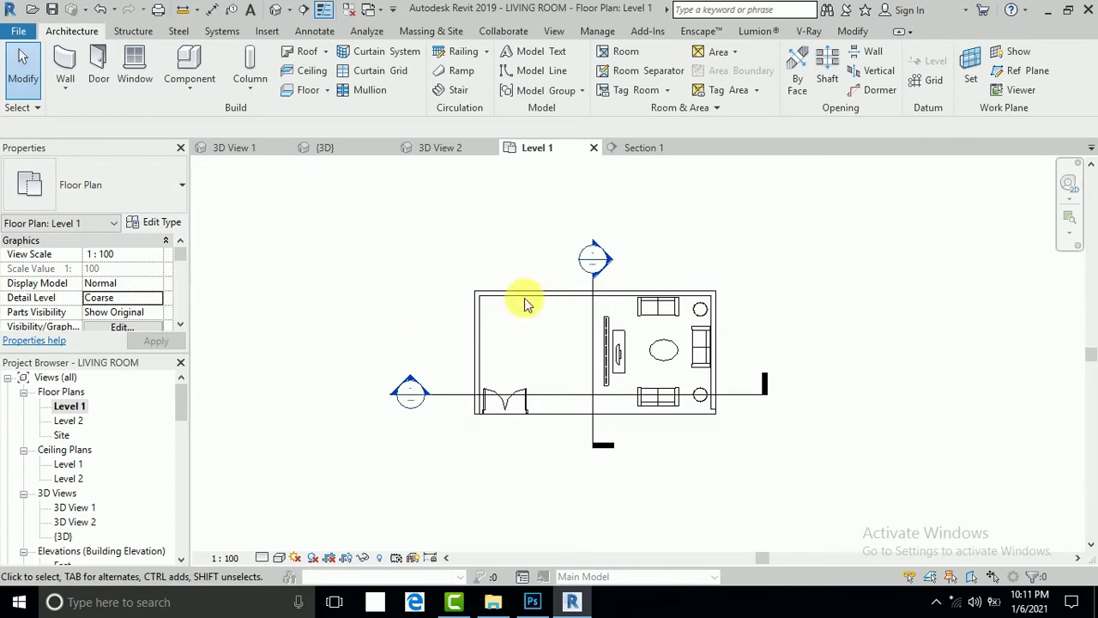
# Step: Examine the finished slatted partition with its circular opening in Section 1, 3D View 1, 3D View 2 and the Level 1 plan
pyautogui.doubleClick(607, 262)
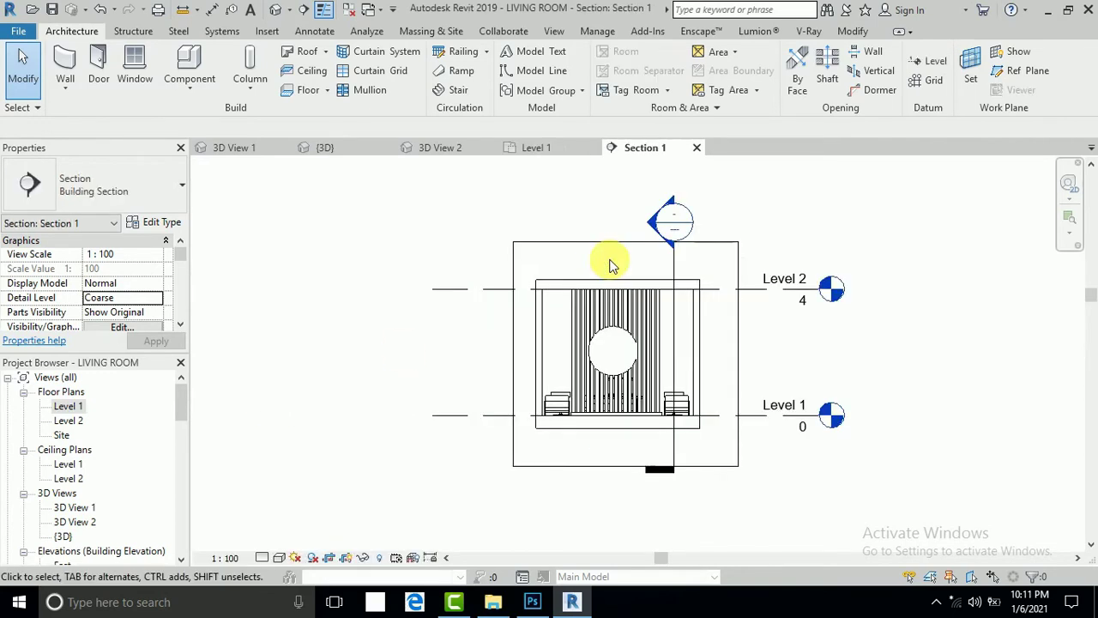
pyautogui.scroll(2, 625, 343)
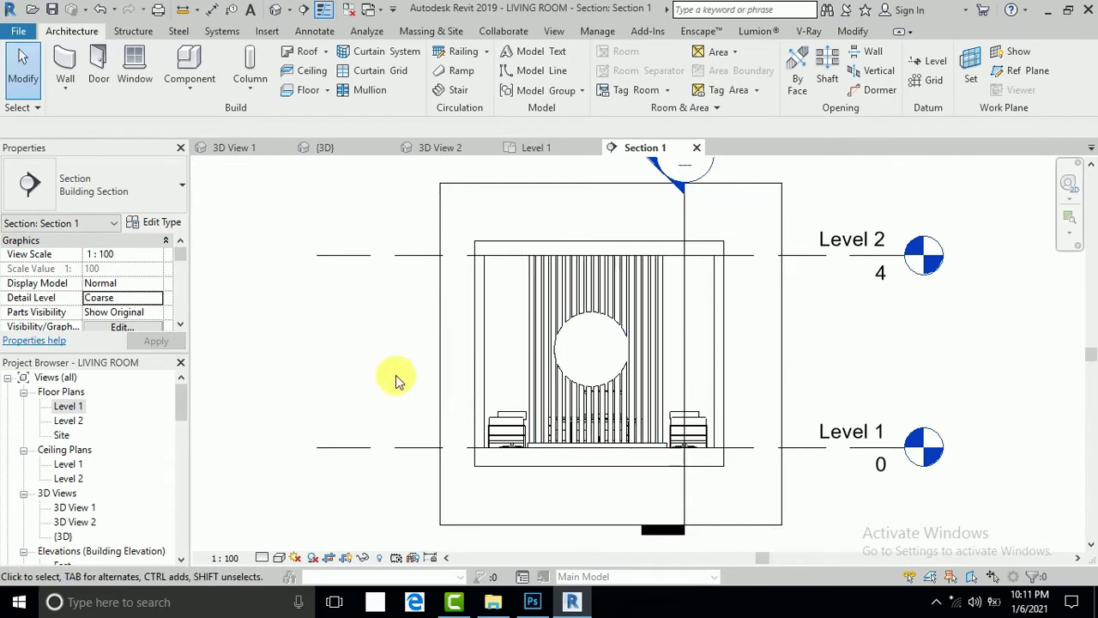
pyautogui.doubleClick(74, 508)
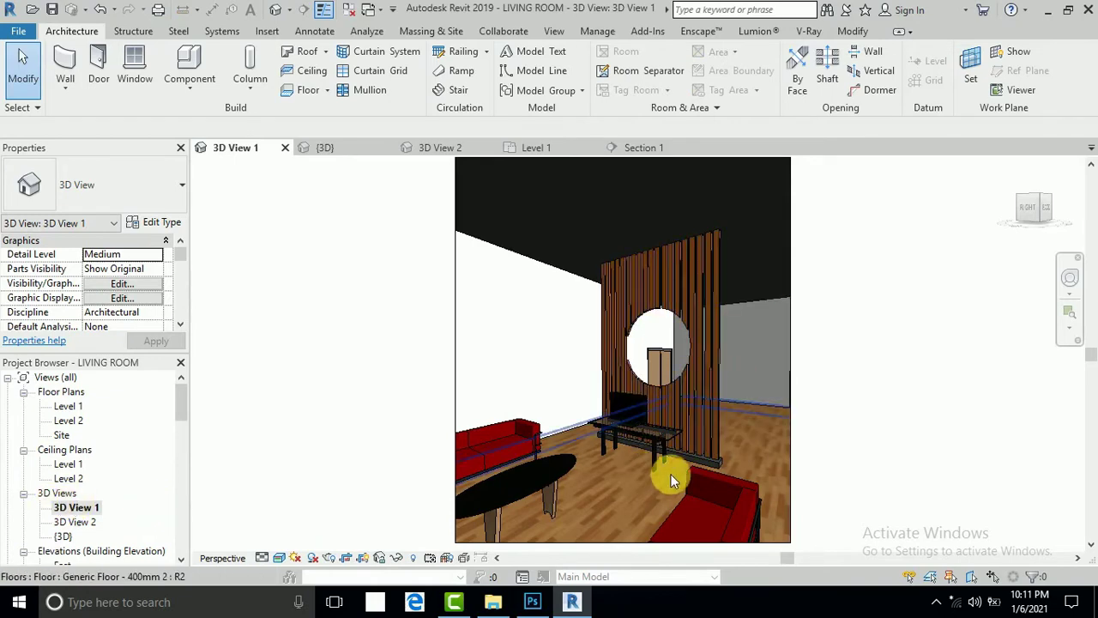
pyautogui.doubleClick(75, 522)
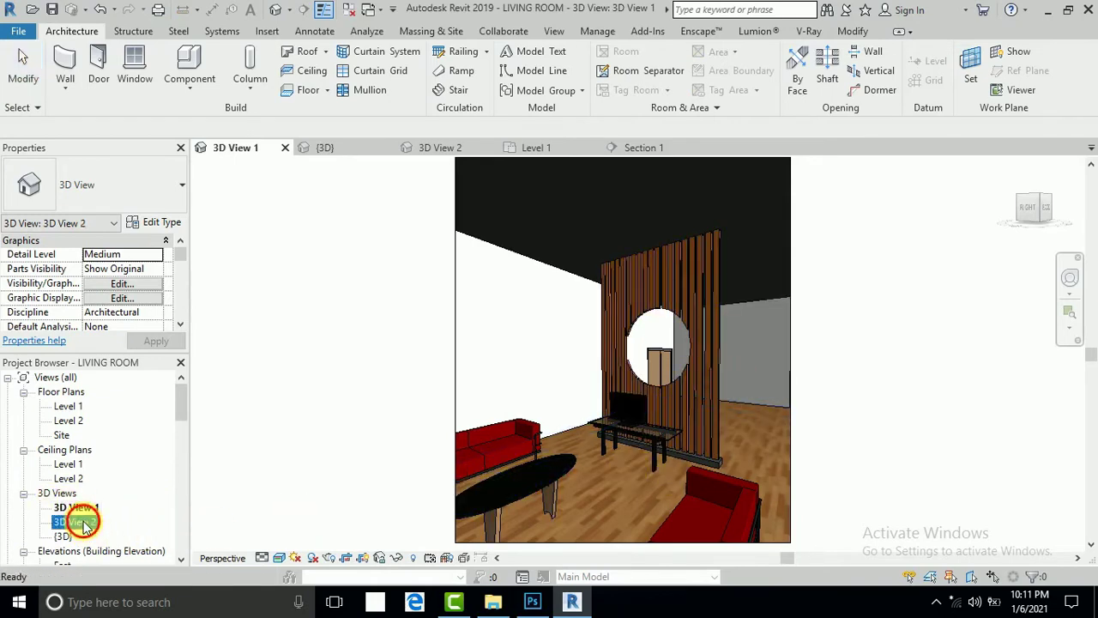
pyautogui.keyDown('shift'); pyautogui.moveTo(575, 407); pyautogui.dragTo(569, 257, button='middle'); pyautogui.keyUp('shift')
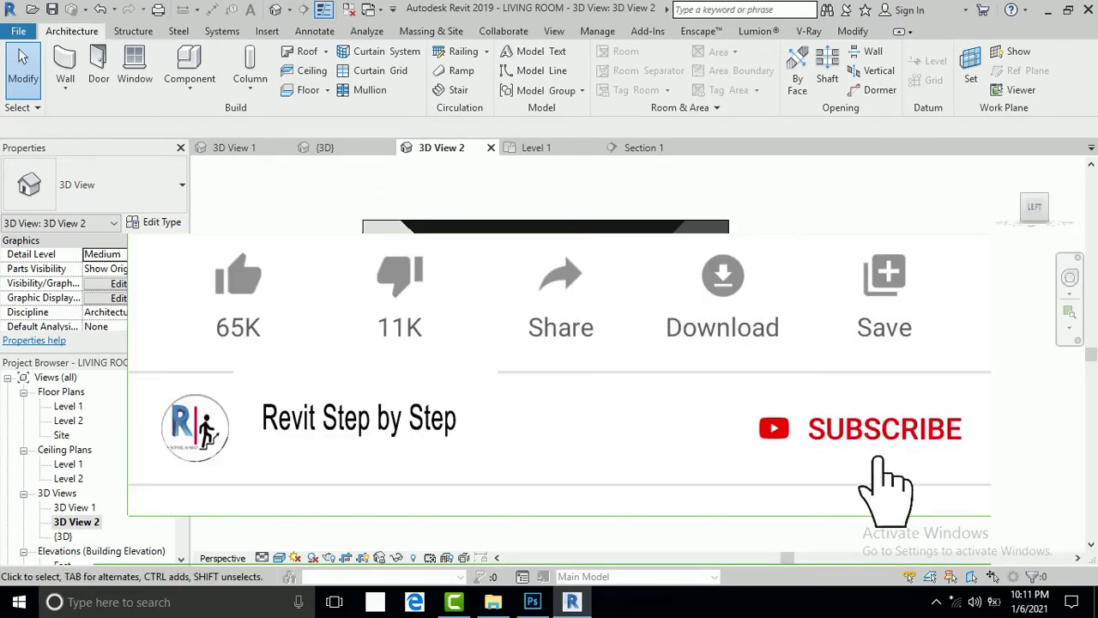
pyautogui.doubleClick(69, 408)
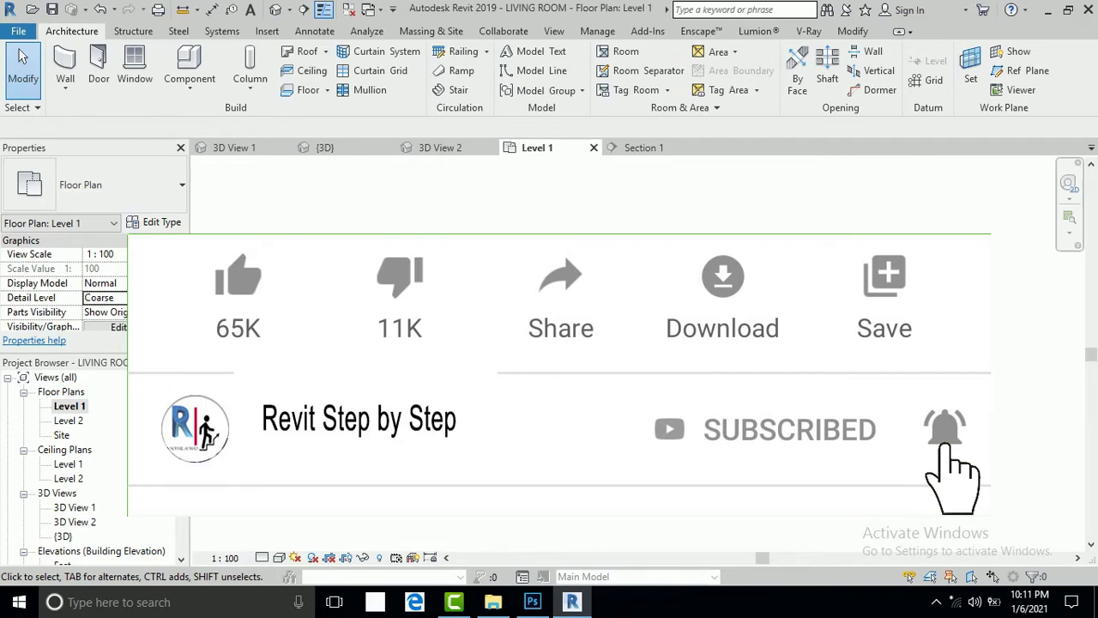
pyautogui.doubleClick(76, 507)
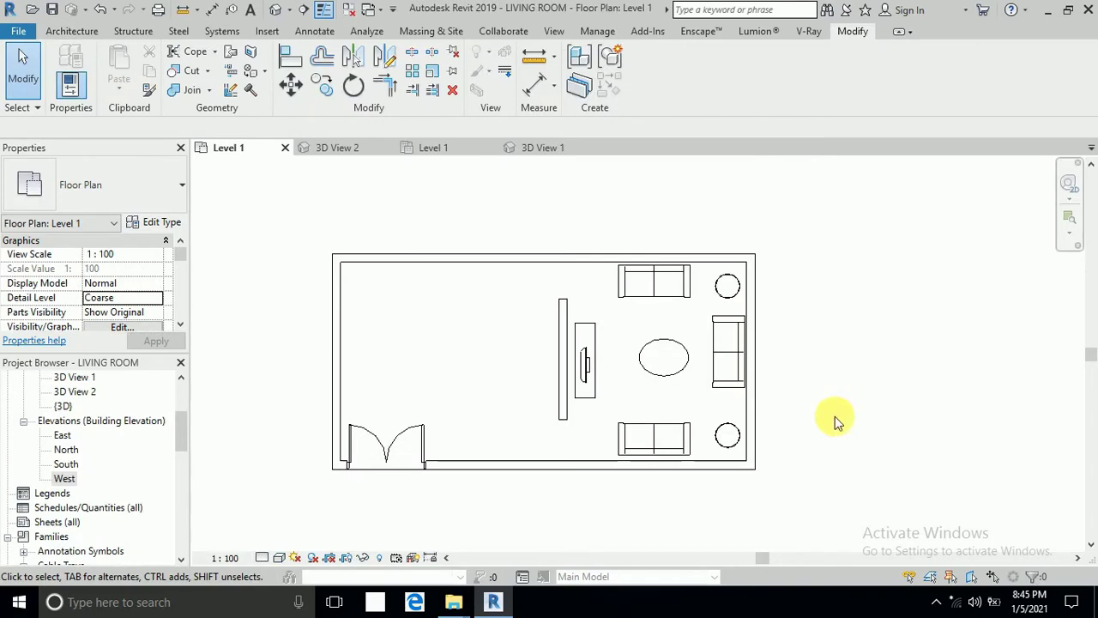
# Step: Examine the living room without the slatted partition in the Level 1 floor plan, 3D View 1 and 3D View 2
pyautogui.moveTo(815, 397)
pyautogui.mouseDown(button='middle')
pyautogui.moveTo(836, 400)
pyautogui.moveTo(831, 388)
pyautogui.mouseUp(button='middle')
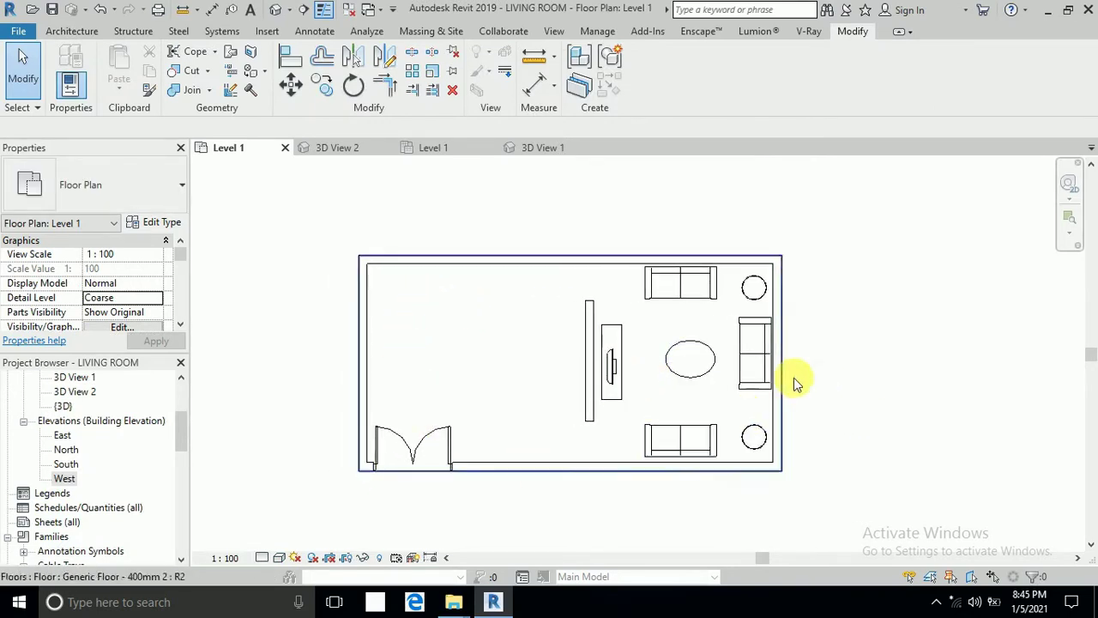
pyautogui.scroll(1, 566, 366)
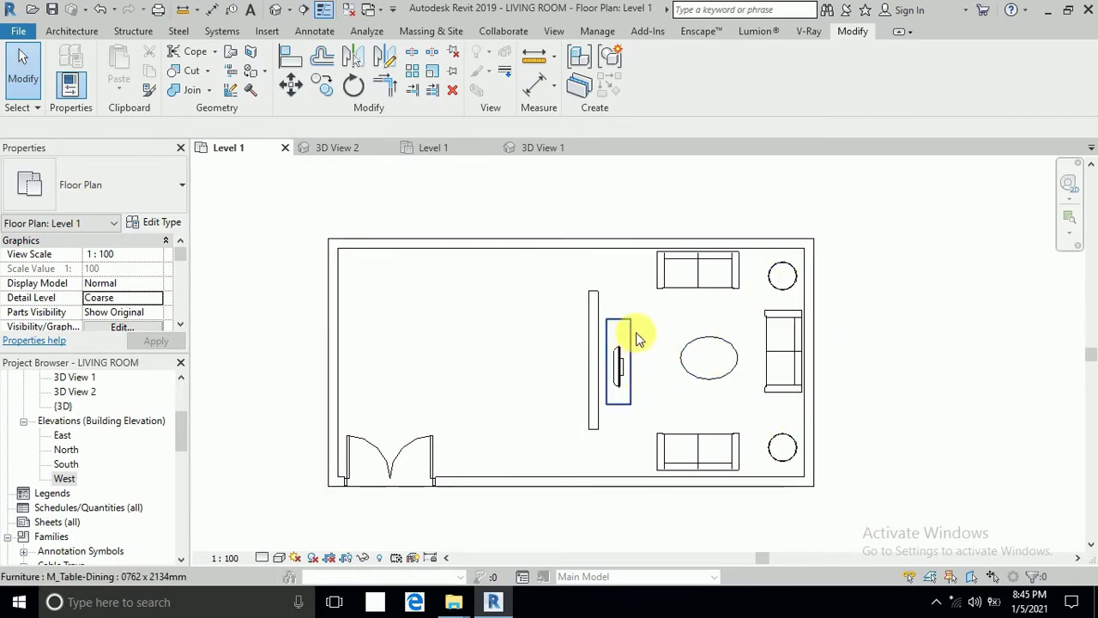
pyautogui.scroll(2, 639, 341)
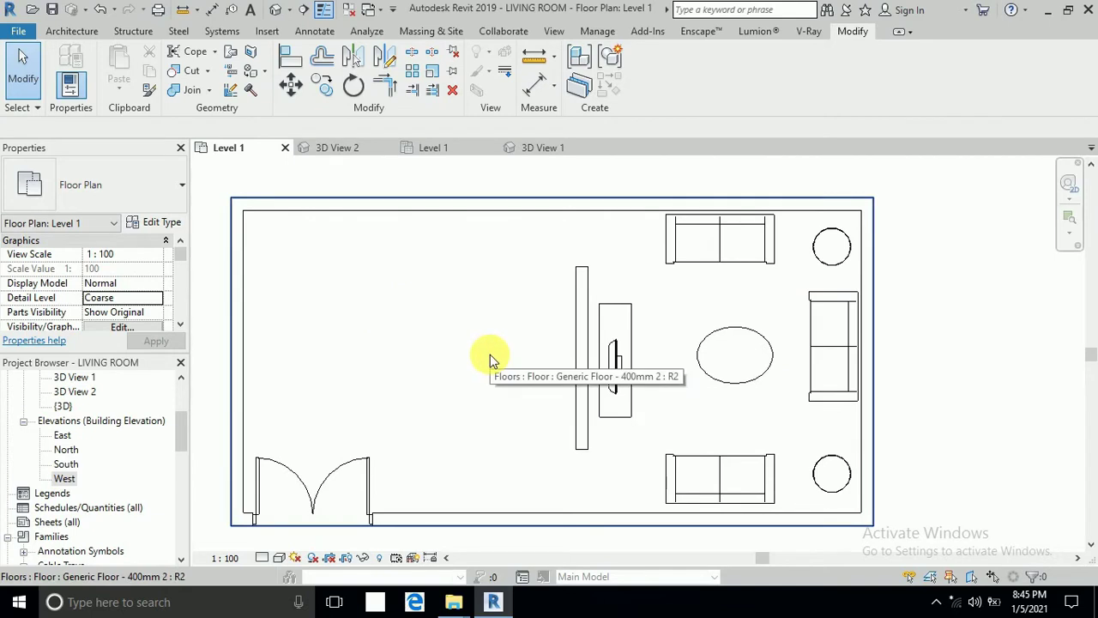
pyautogui.scroll(2, 94, 442)
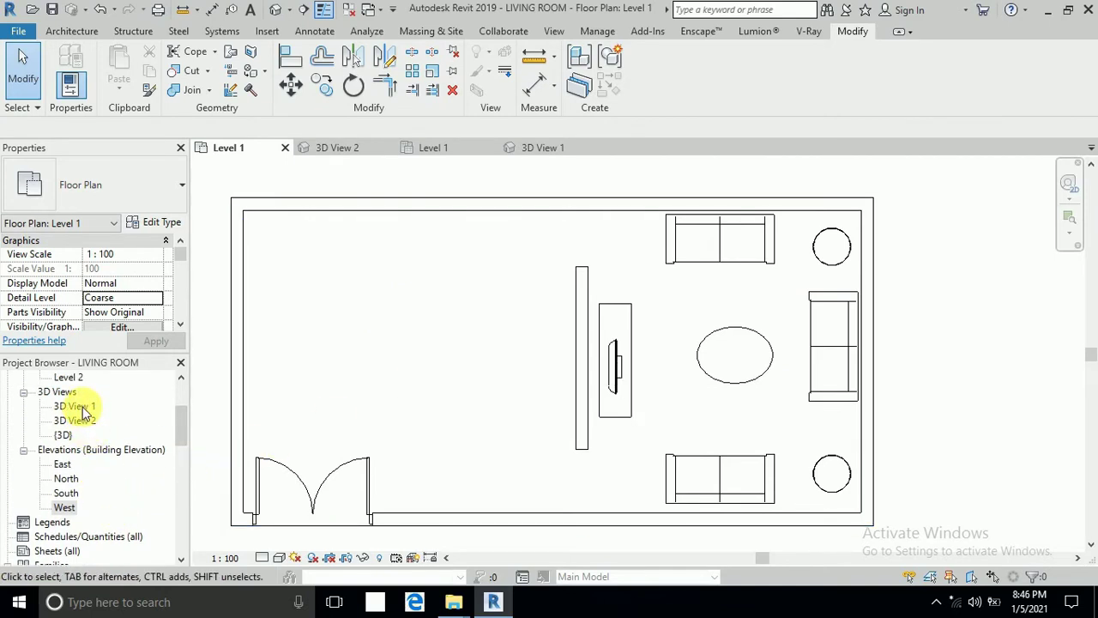
pyautogui.doubleClick(82, 407)
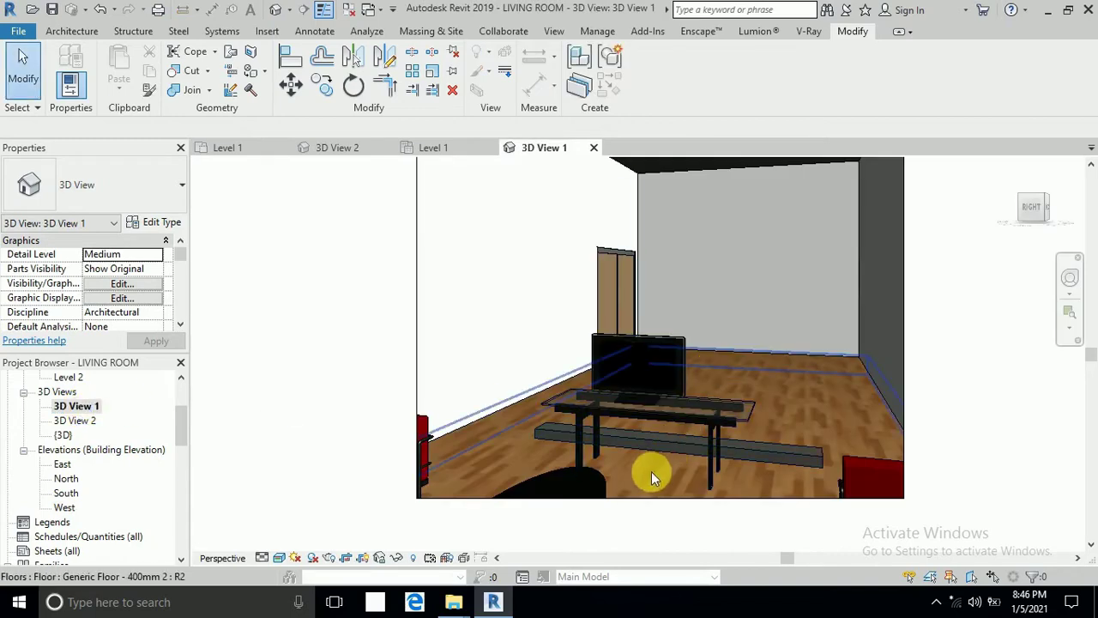
pyautogui.scroll(5, 115, 417)
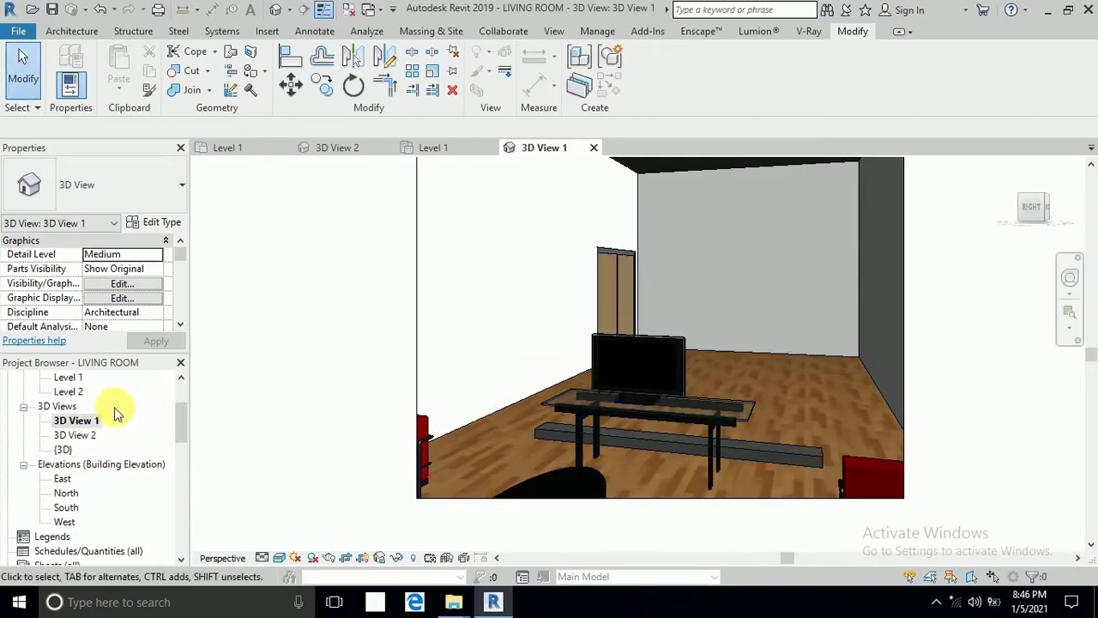
pyautogui.doubleClick(74, 409)
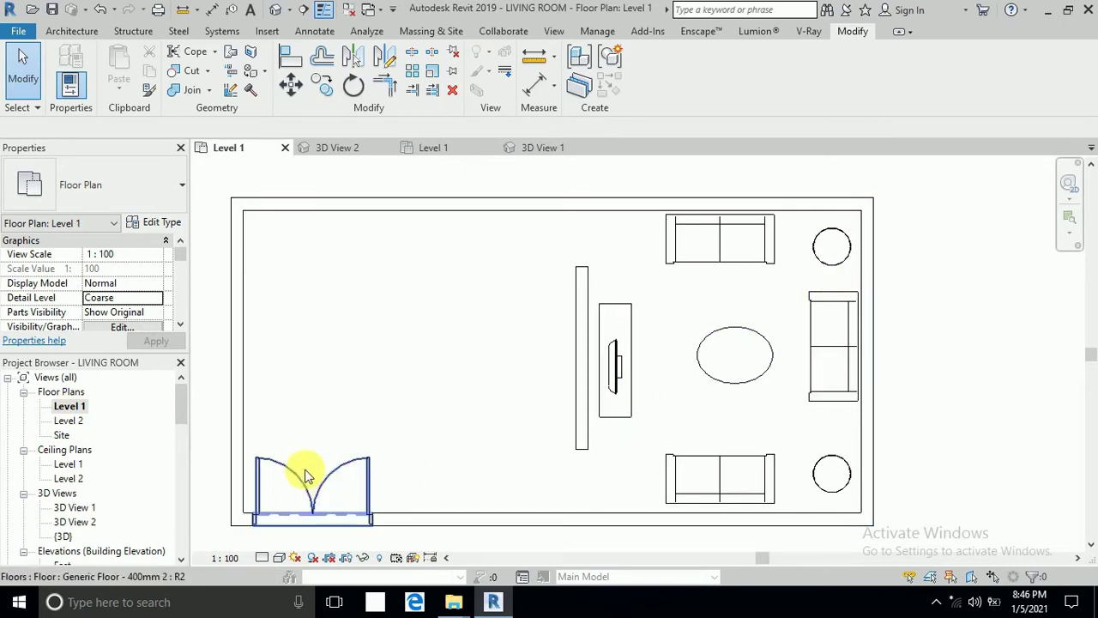
pyautogui.doubleClick(77, 510)
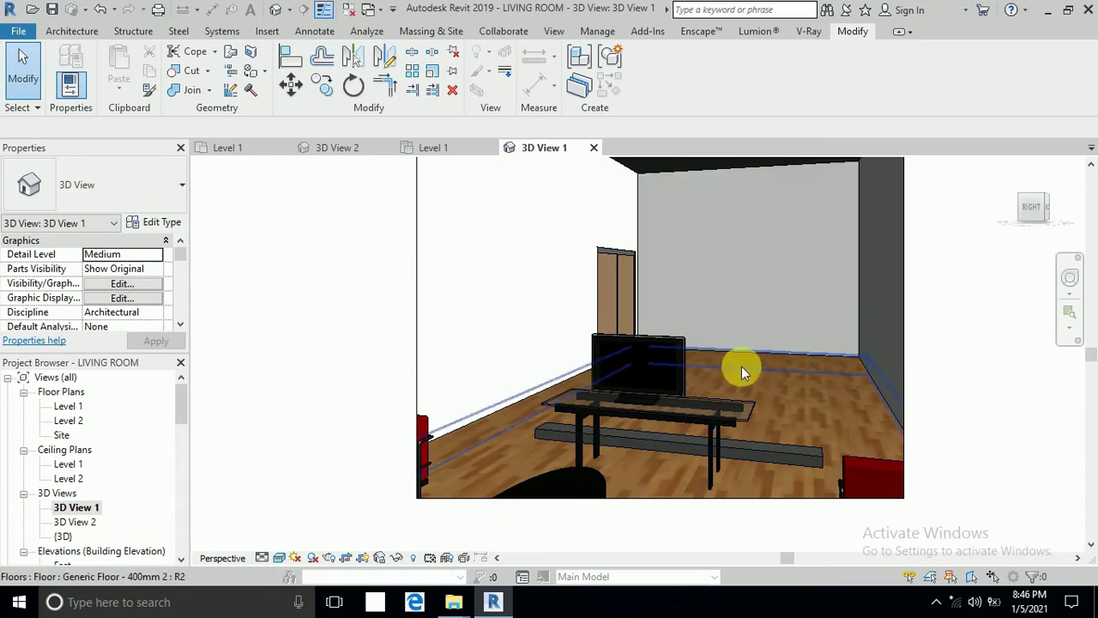
pyautogui.doubleClick(76, 522)
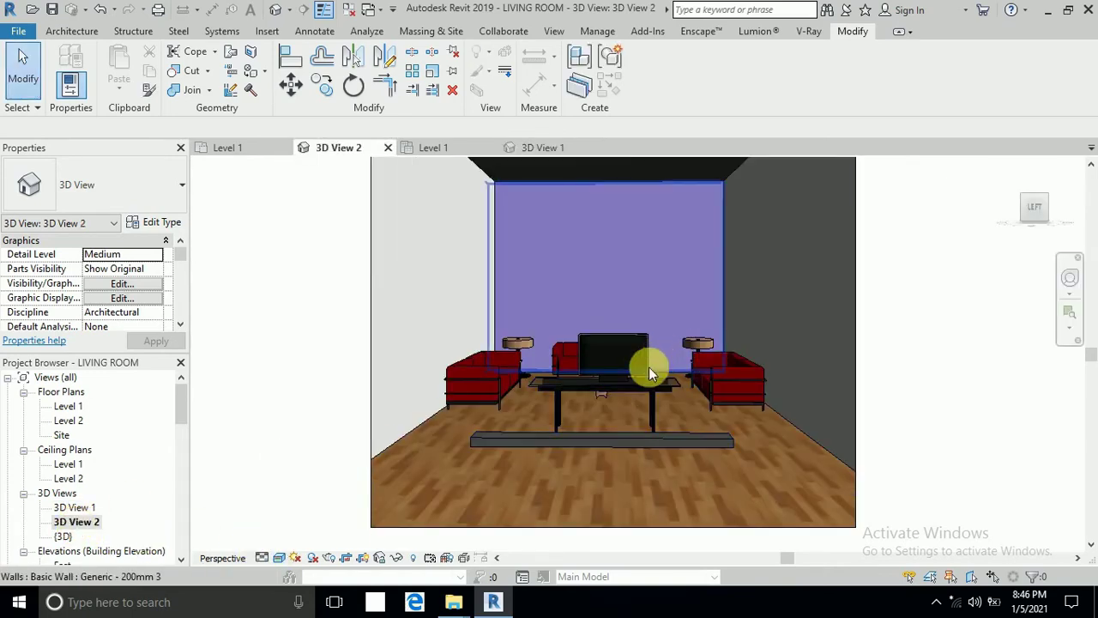
pyautogui.scroll(2, 718, 370)
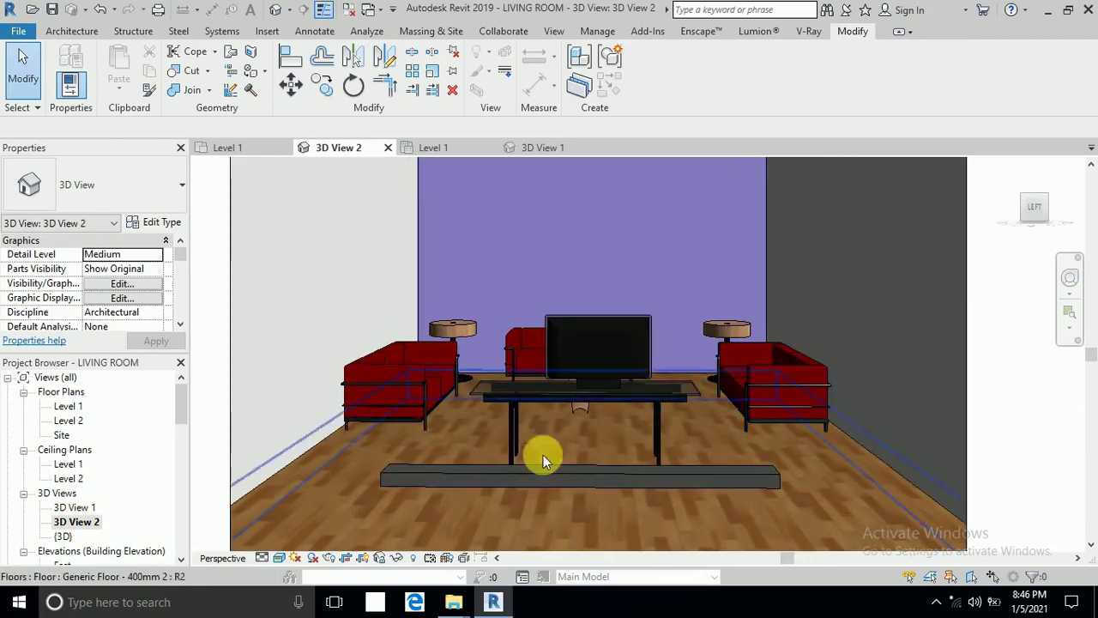
pyautogui.scroll(-4, 606, 491)
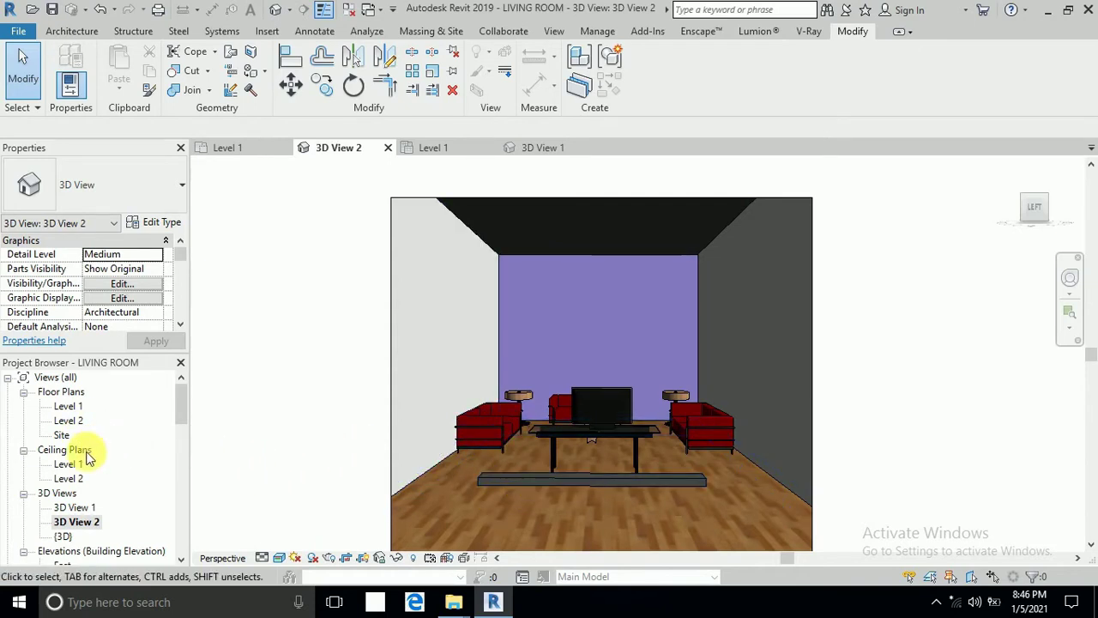
# Step: Draw a building section across the Level 1 plan between the door and the low wall, facing the seating area, and open its view
pyautogui.doubleClick(68, 405)
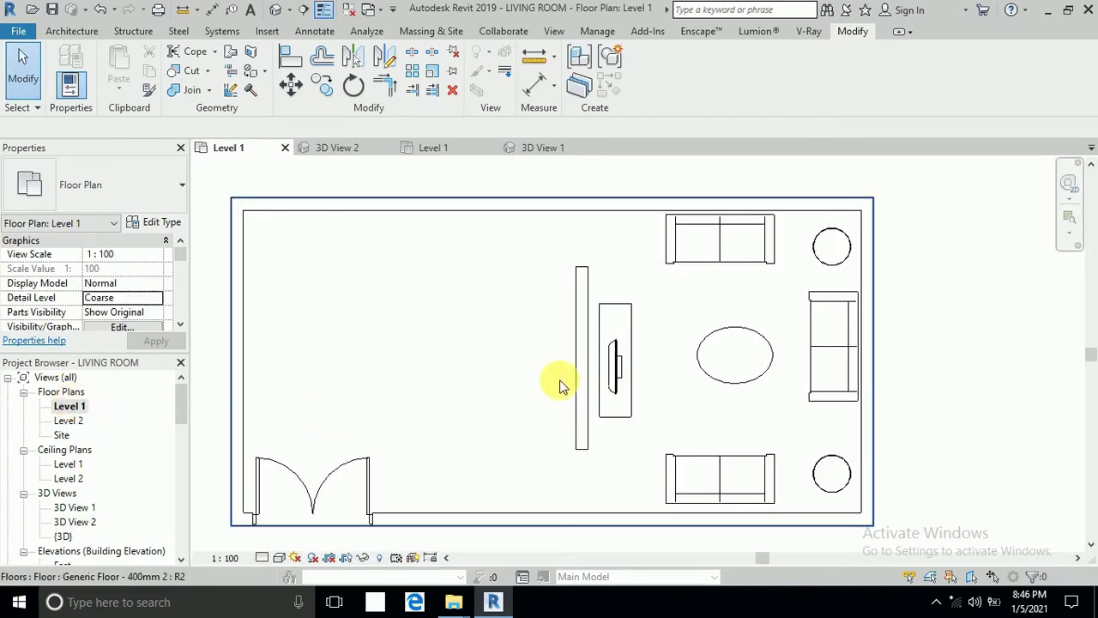
pyautogui.scroll(-2, 560, 386)
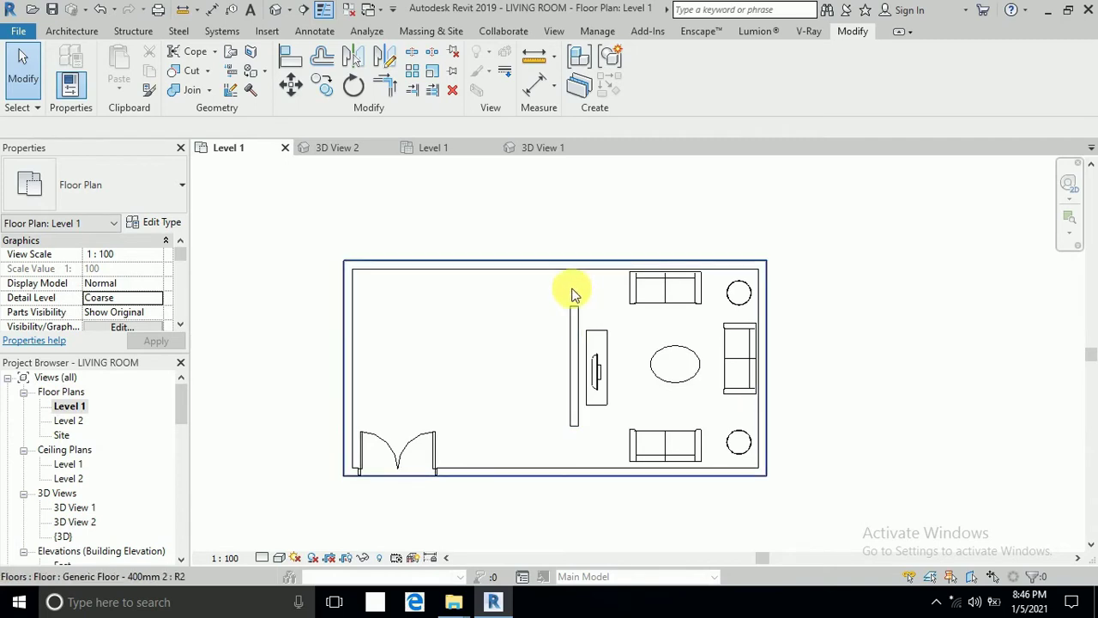
pyautogui.scroll(1, 571, 306)
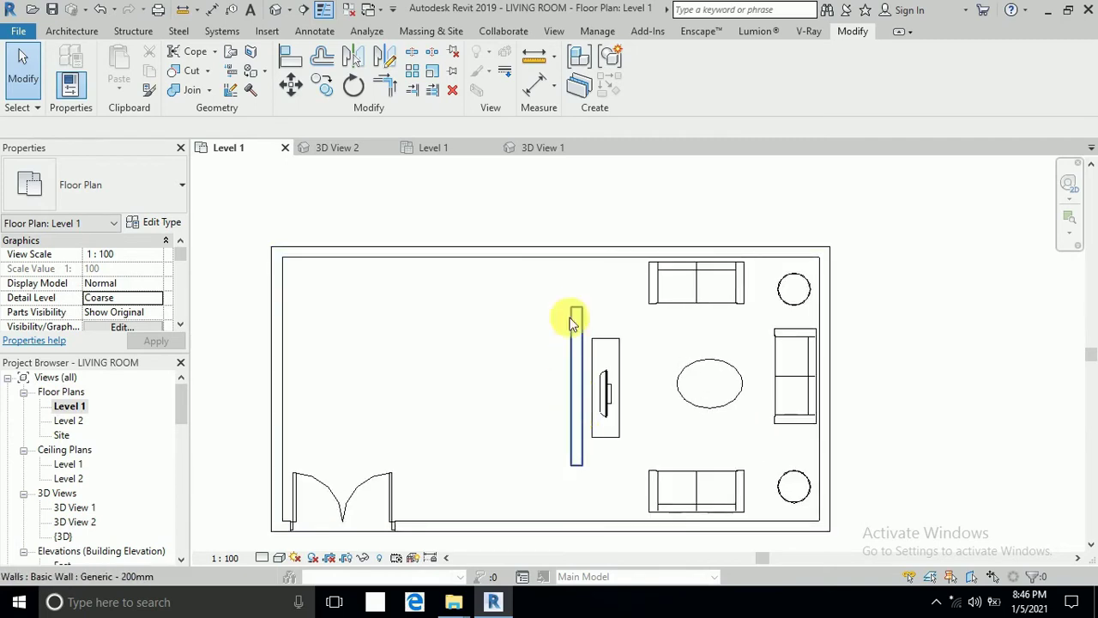
pyautogui.click(304, 10)
pyautogui.scroll(-1, 550, 248)
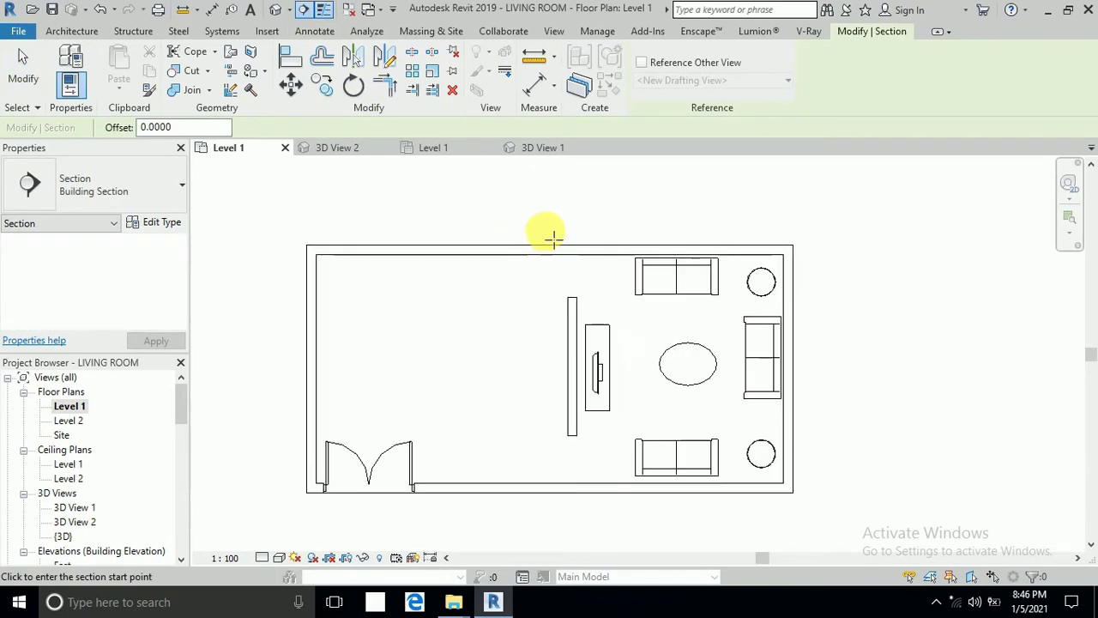
pyautogui.scroll(-1, 552, 270)
pyautogui.click(544, 481)
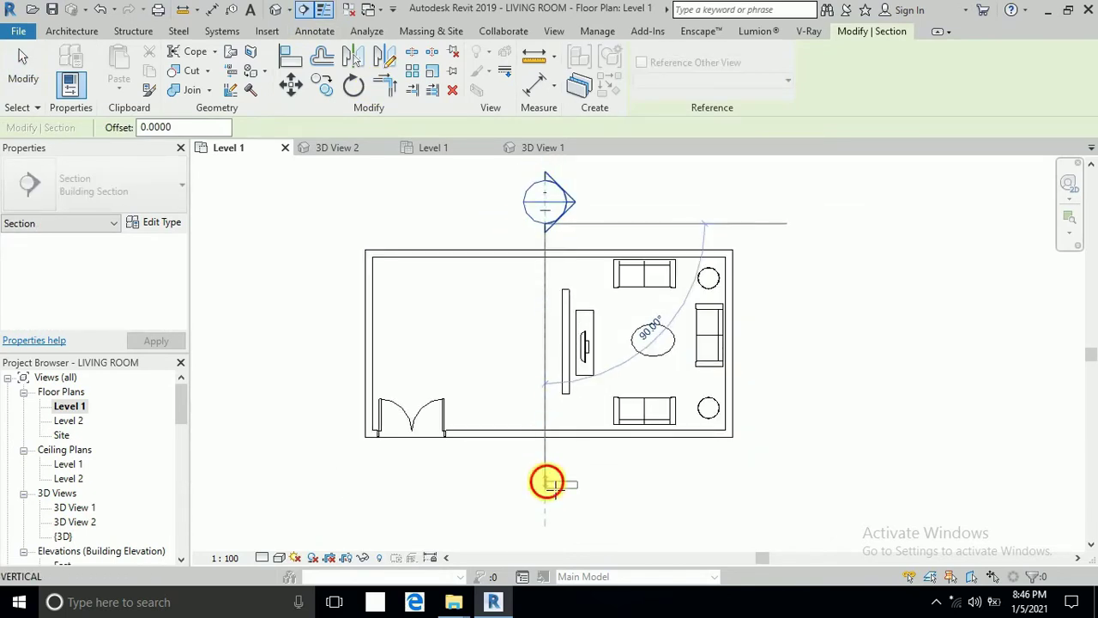
pyautogui.click(29, 65)
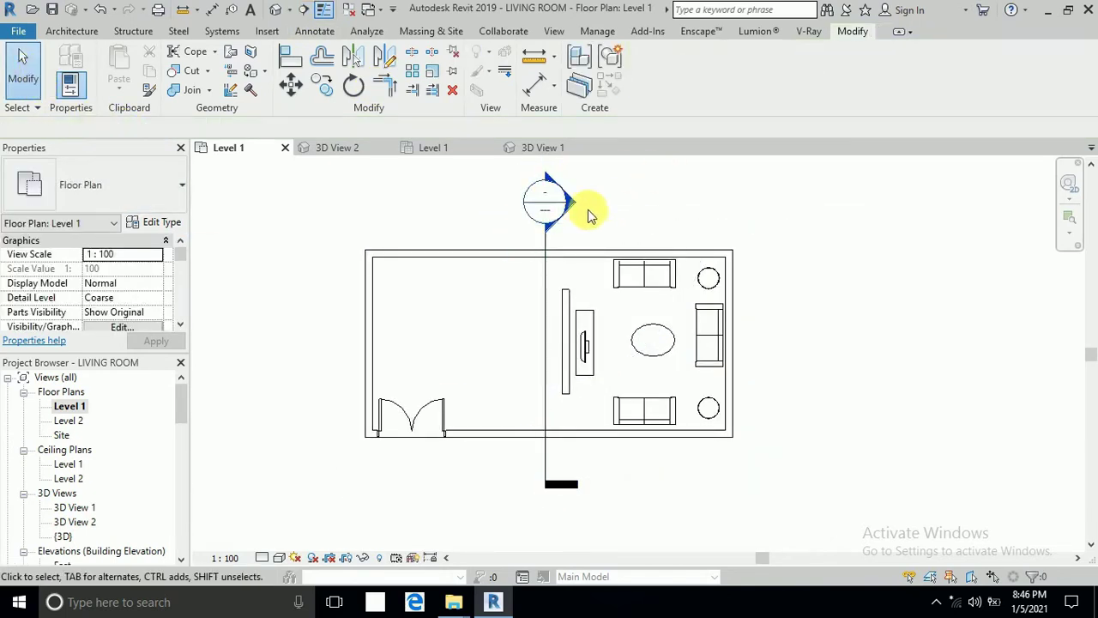
pyautogui.doubleClick(574, 205)
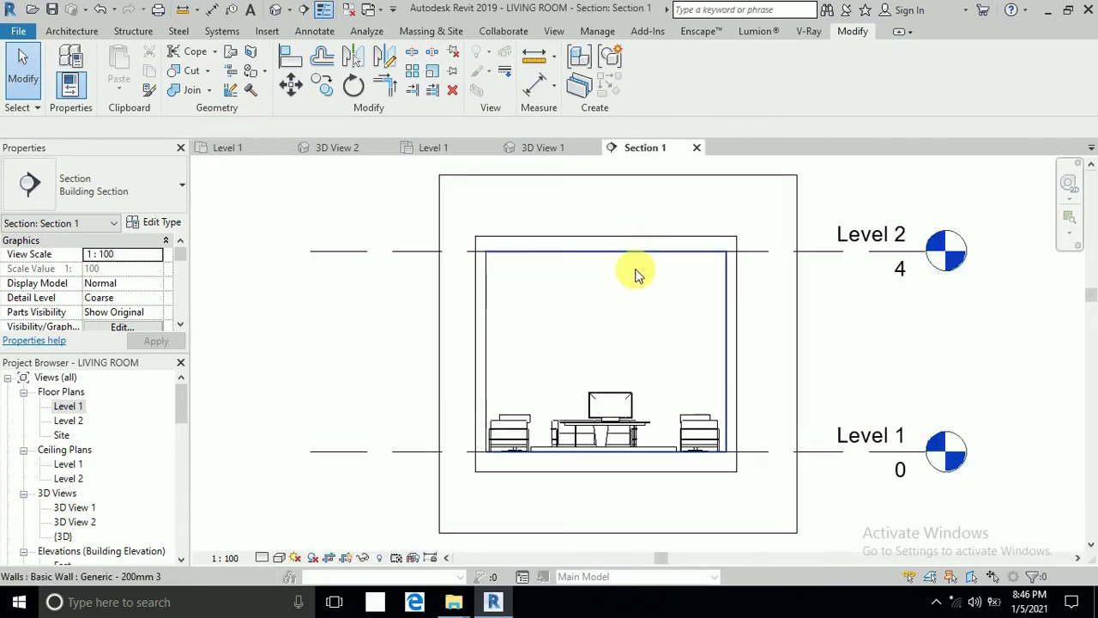
# Step: Inspect the floor slab and the low Generic - 200mm wall behind the TV table in the section view
pyautogui.scroll(2, 550, 452)
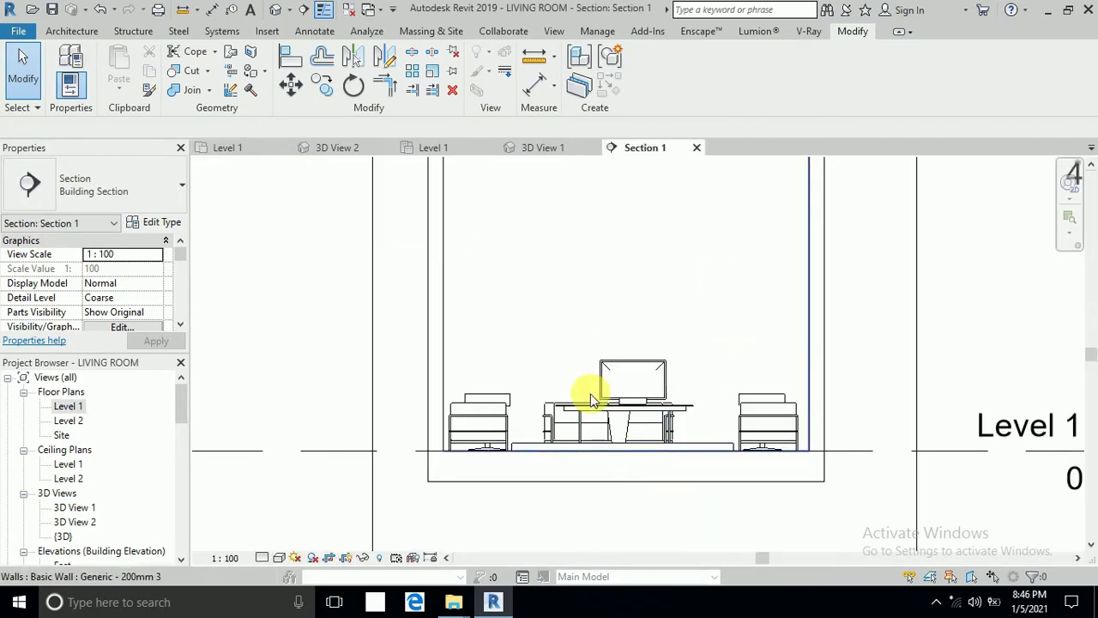
pyautogui.scroll(-1, 601, 378)
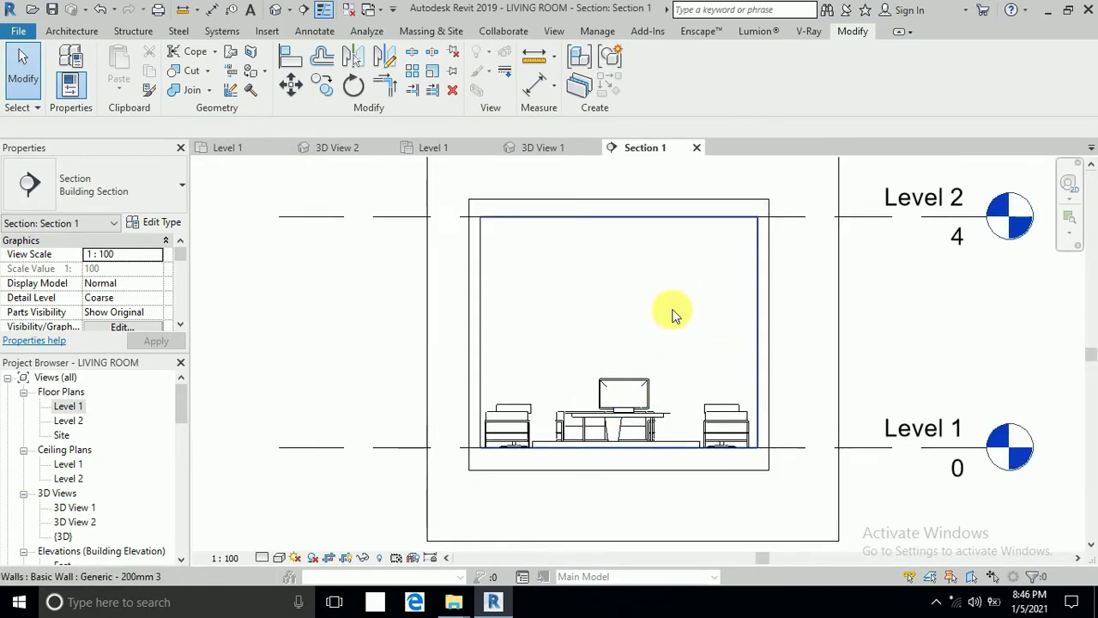
pyautogui.click(525, 471)
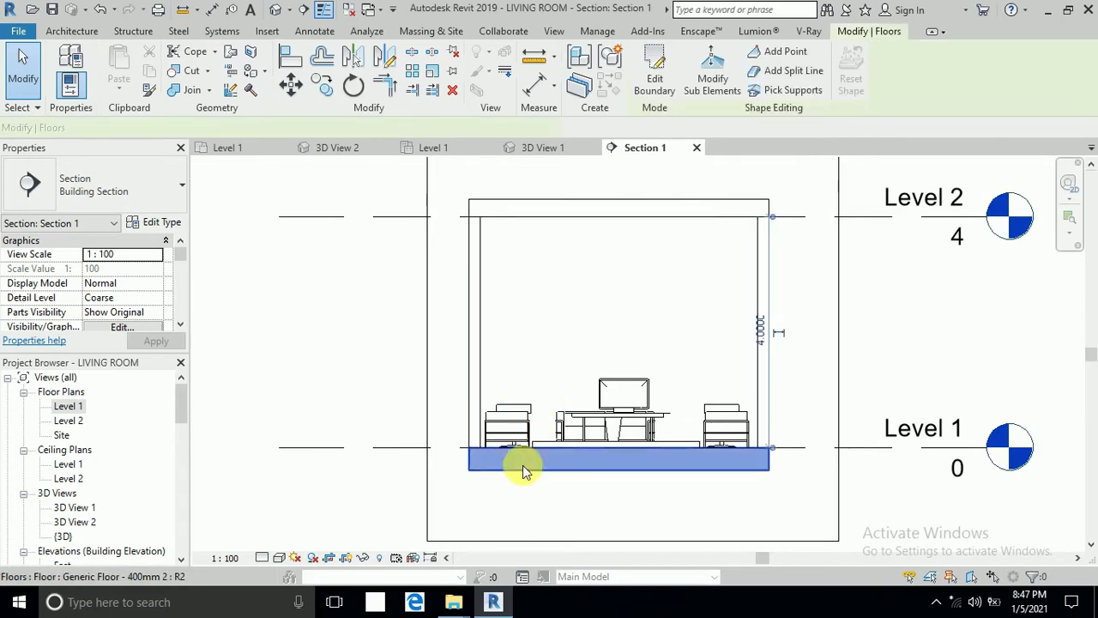
pyautogui.click(570, 213)
pyautogui.click(449, 274)
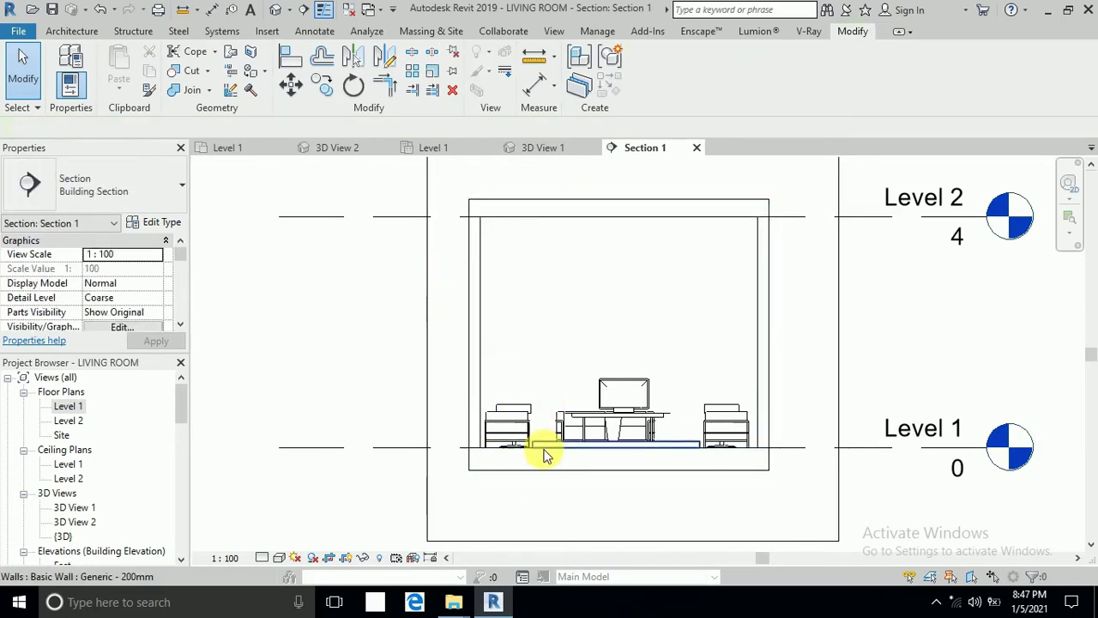
pyautogui.scroll(2, 549, 436)
pyautogui.click(541, 440)
pyautogui.scroll(3, 520, 442)
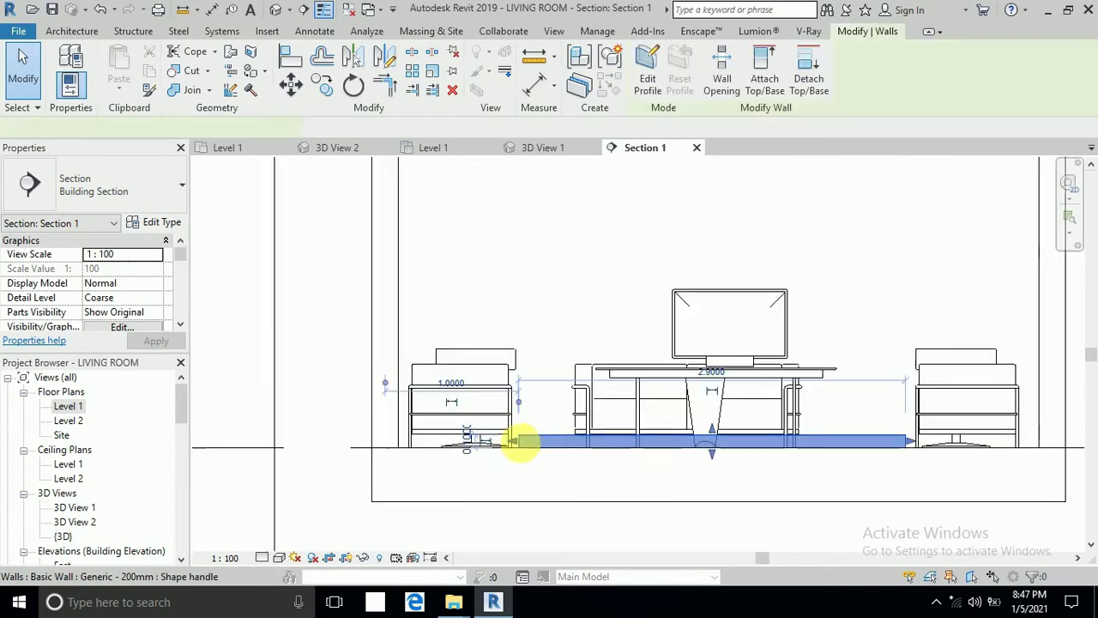
pyautogui.click(701, 446)
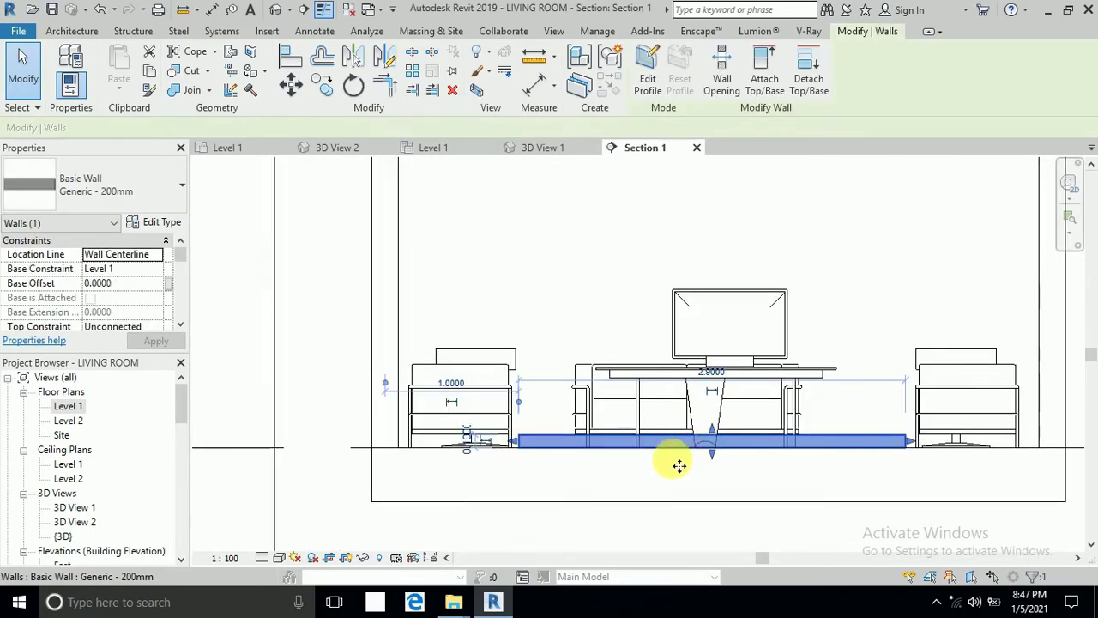
pyautogui.scroll(-2, 675, 455)
pyautogui.scroll(-2, 635, 443)
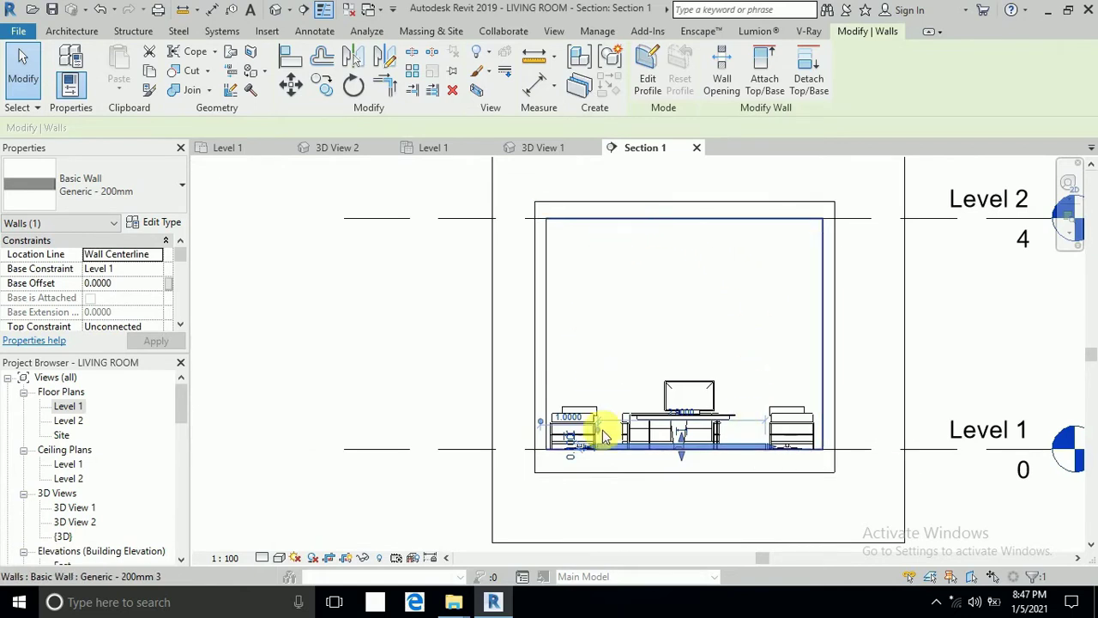
pyautogui.click(438, 358)
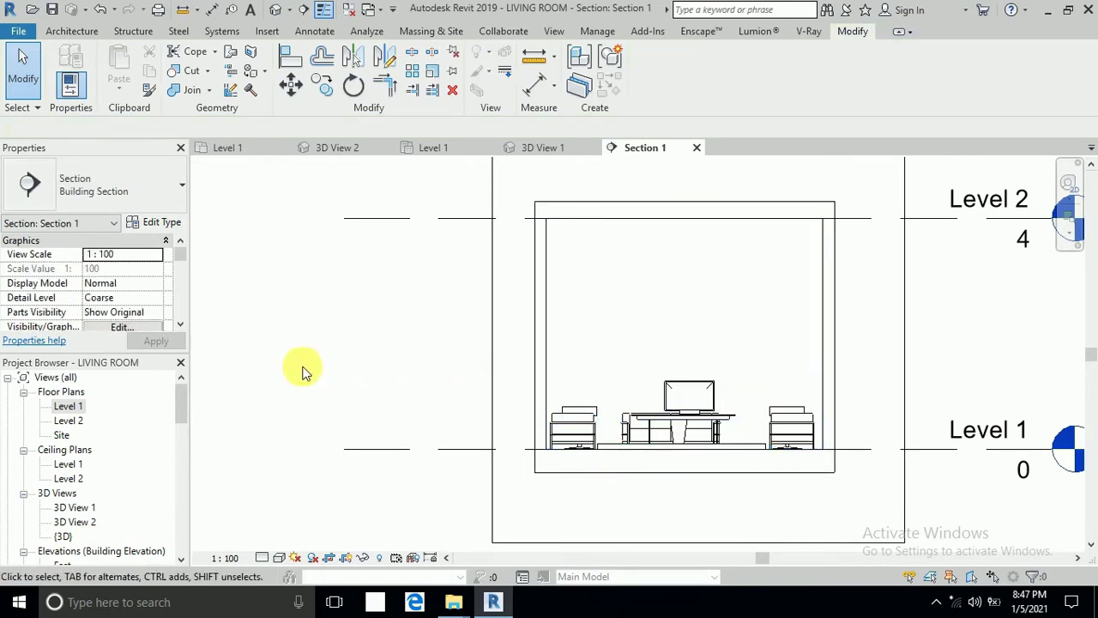
pyautogui.scroll(2, 623, 448)
pyautogui.scroll(-1, 635, 369)
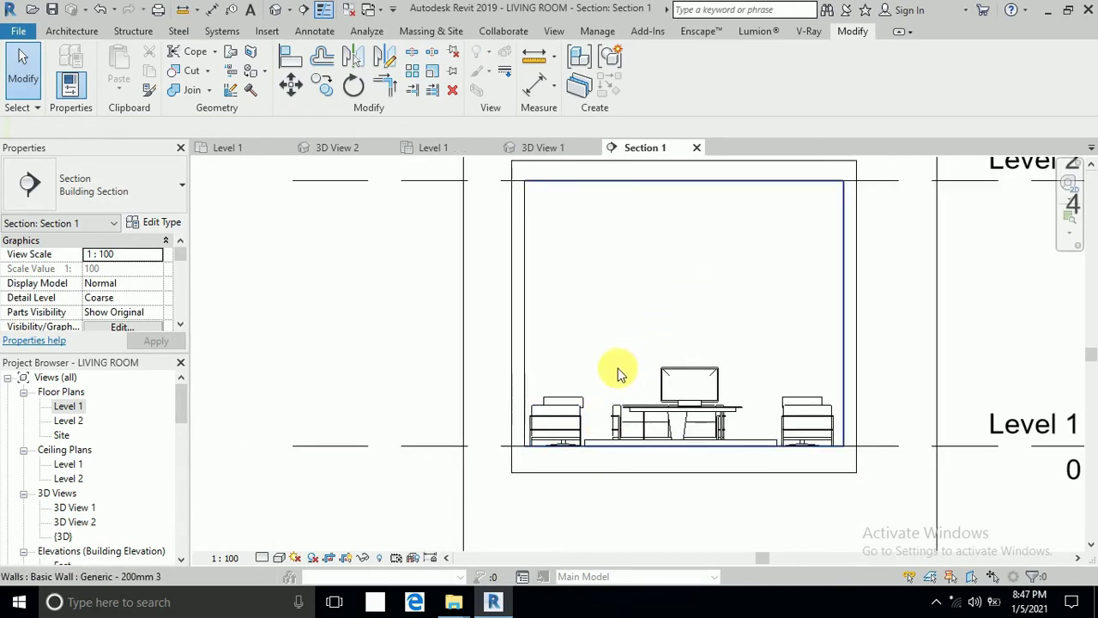
pyautogui.scroll(-1, 621, 374)
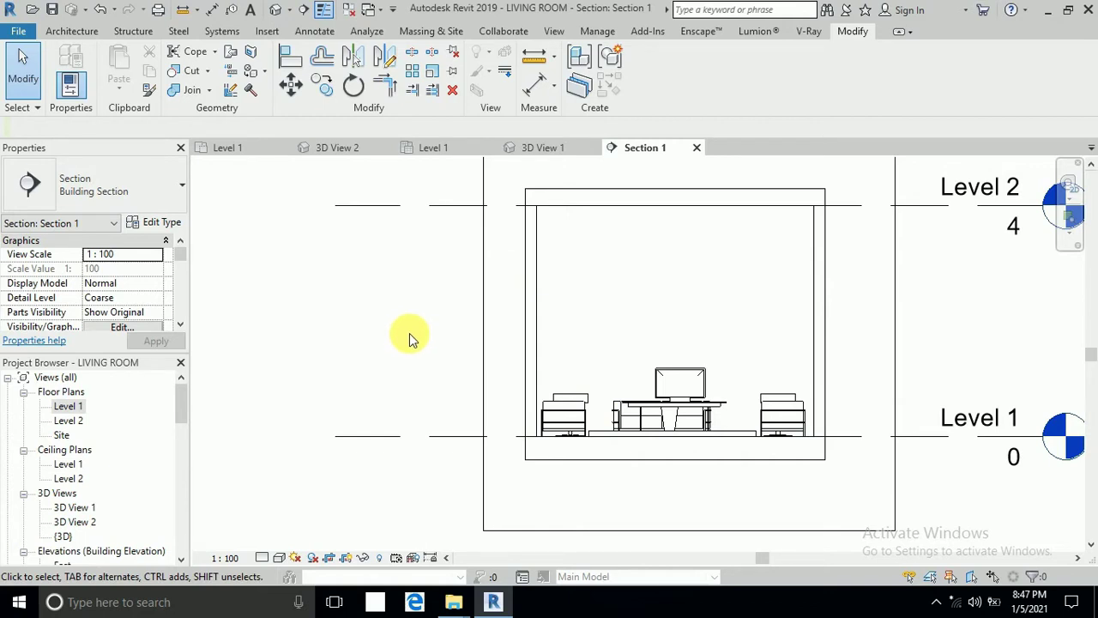
# Step: Create an in-place model in the Generic Models category, keeping the suggested name
pyautogui.click(75, 33)
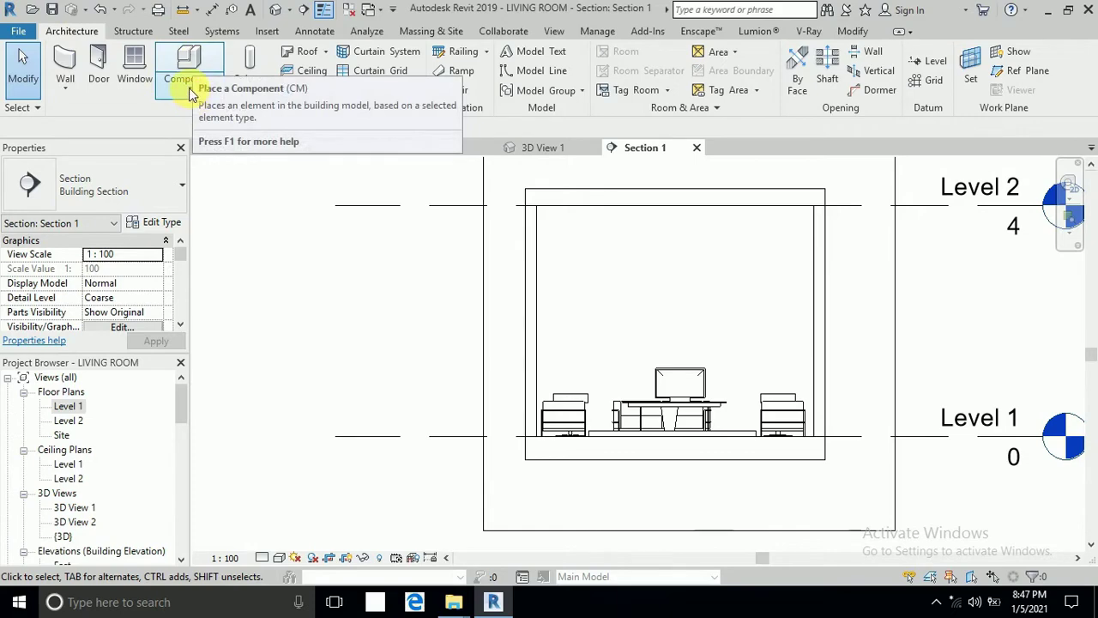
pyautogui.click(190, 92)
pyautogui.click(197, 152)
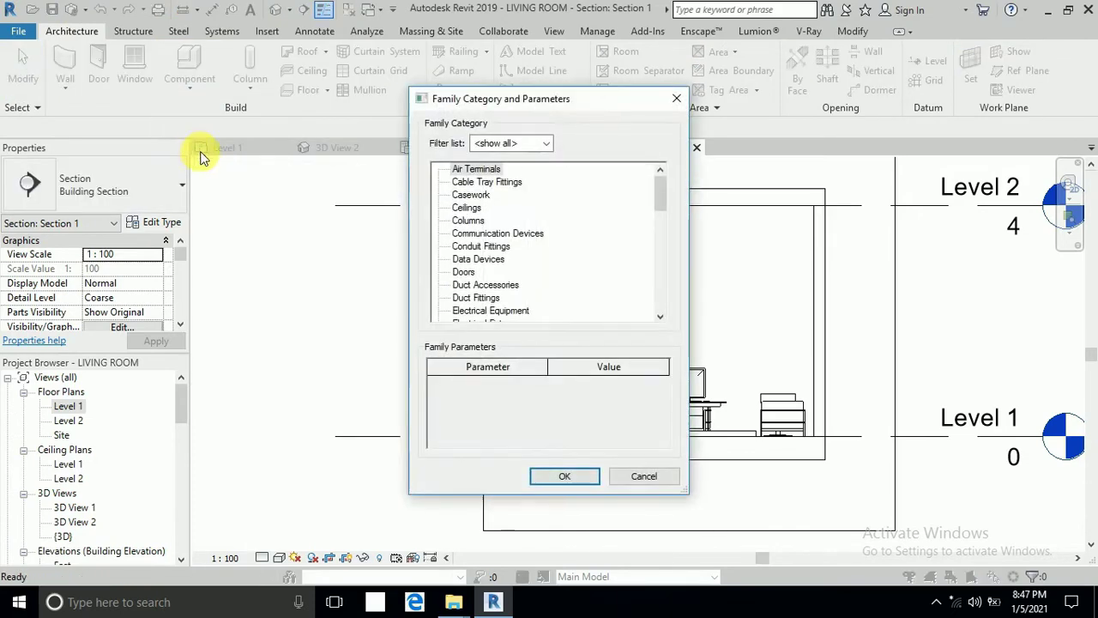
pyautogui.scroll(-1, 517, 275)
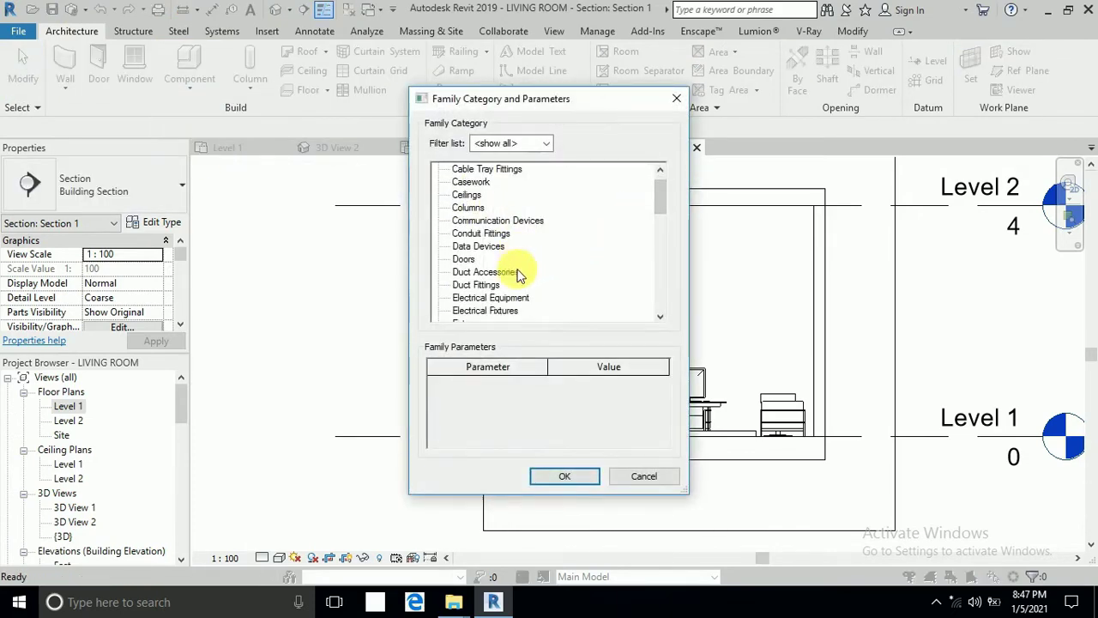
pyautogui.scroll(-1, 498, 286)
pyautogui.scroll(-2, 494, 290)
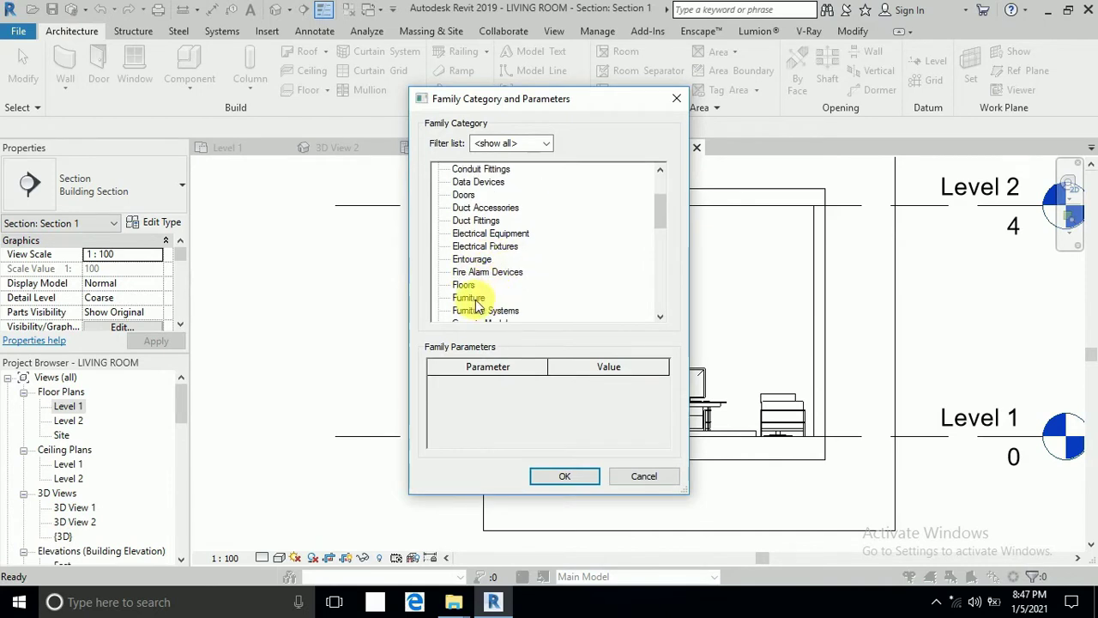
pyautogui.scroll(-2, 483, 268)
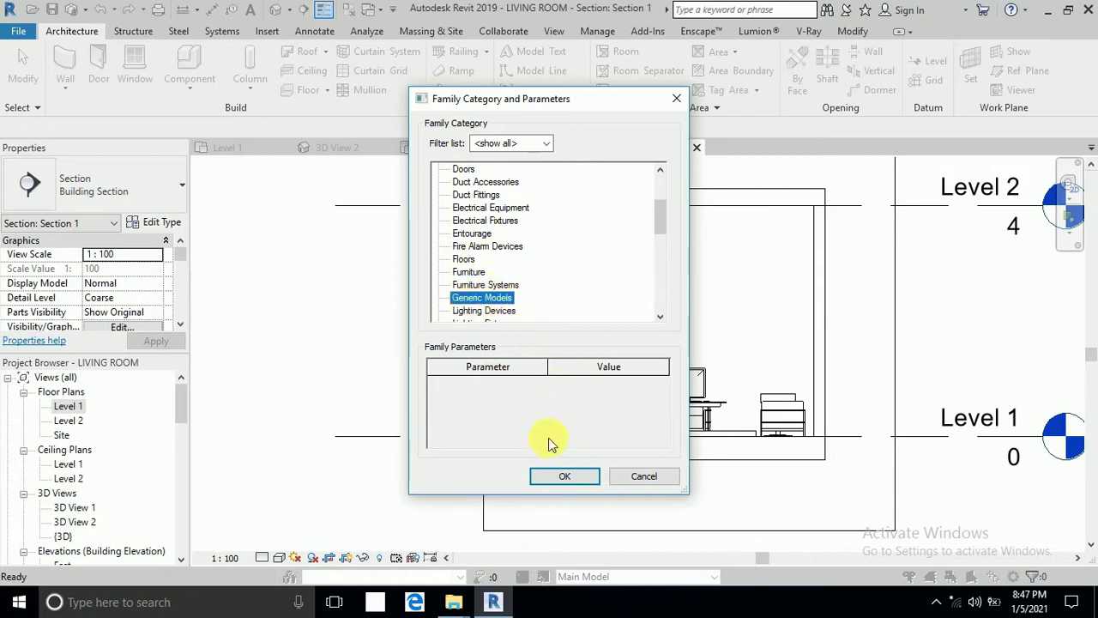
pyautogui.click(565, 478)
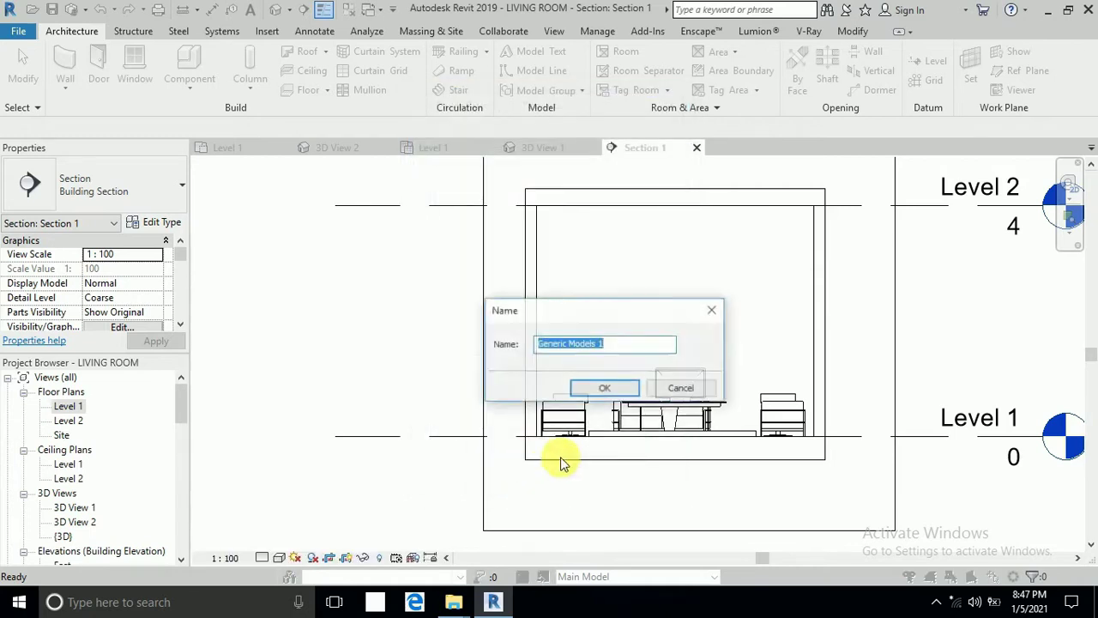
pyautogui.click(609, 388)
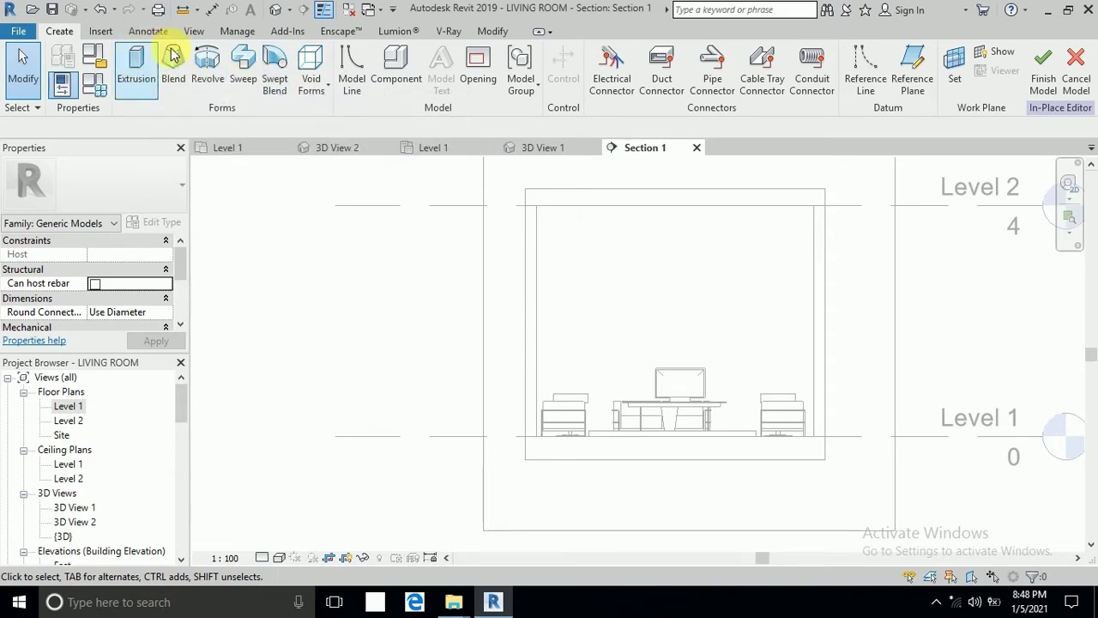
# Step: Start an extrusion and pick the face of the low wall behind the TV table as its work plane
pyautogui.click(133, 79)
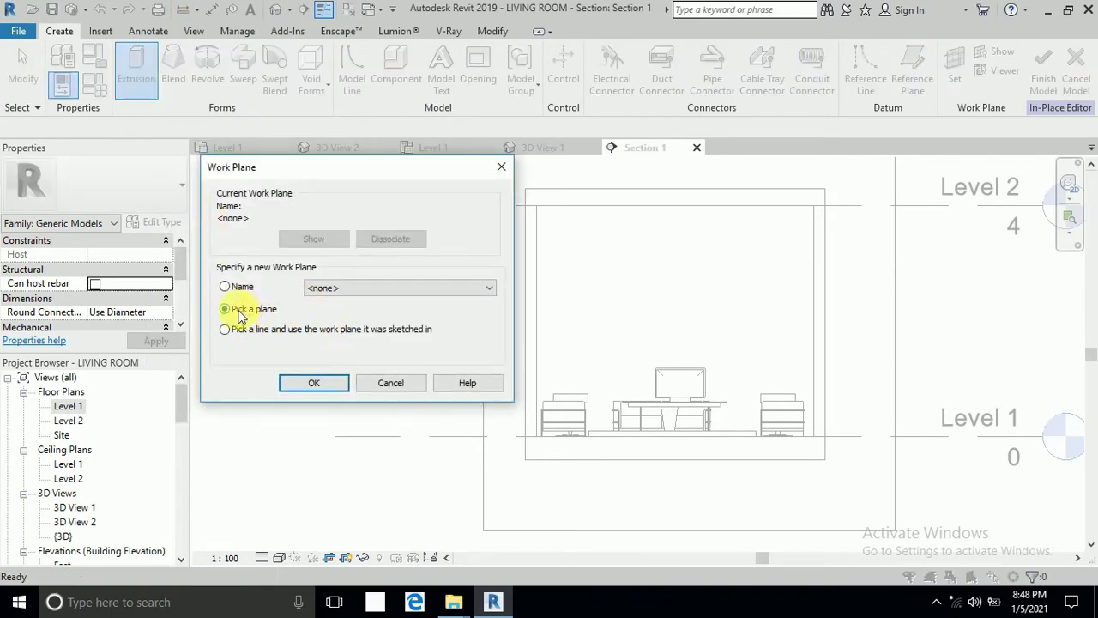
pyautogui.click(309, 383)
pyautogui.scroll(2, 712, 452)
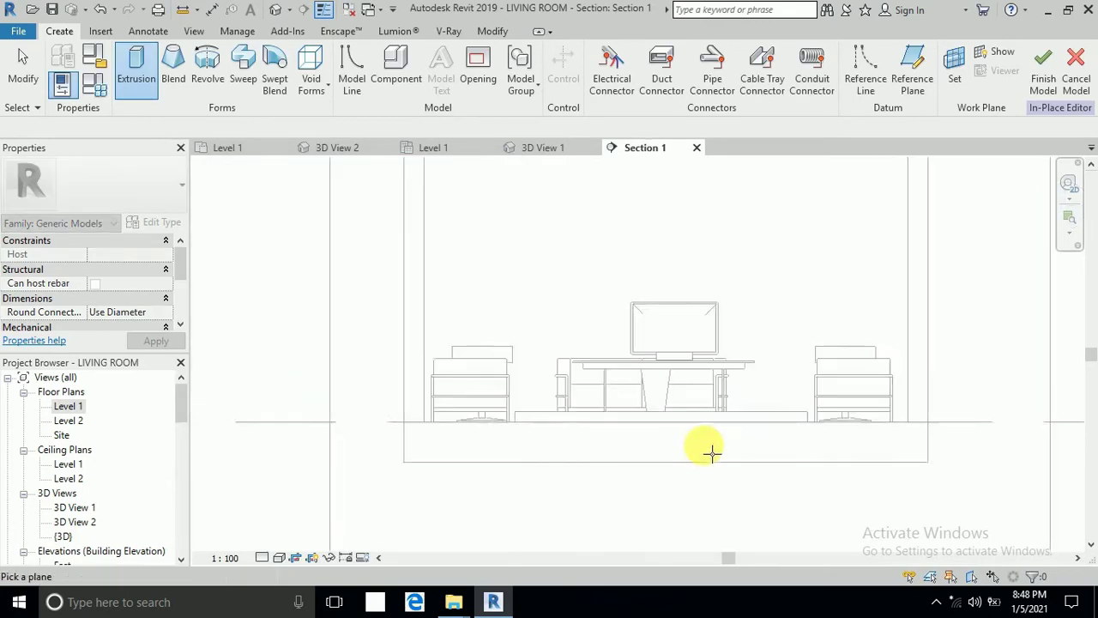
pyautogui.scroll(2, 726, 442)
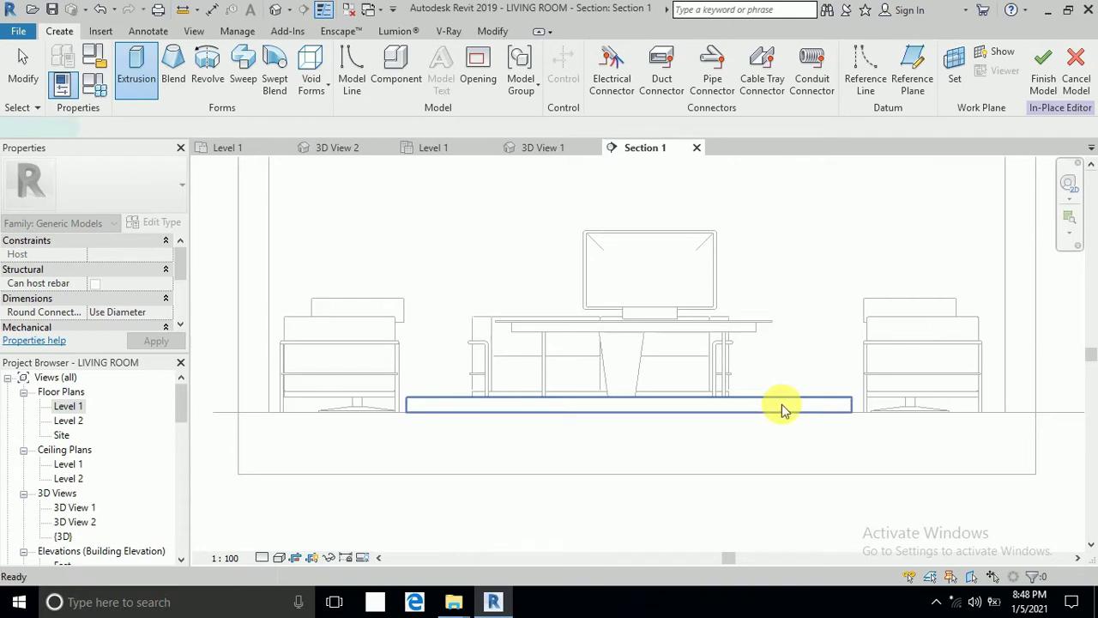
pyautogui.click(781, 407)
pyautogui.scroll(-4, 724, 404)
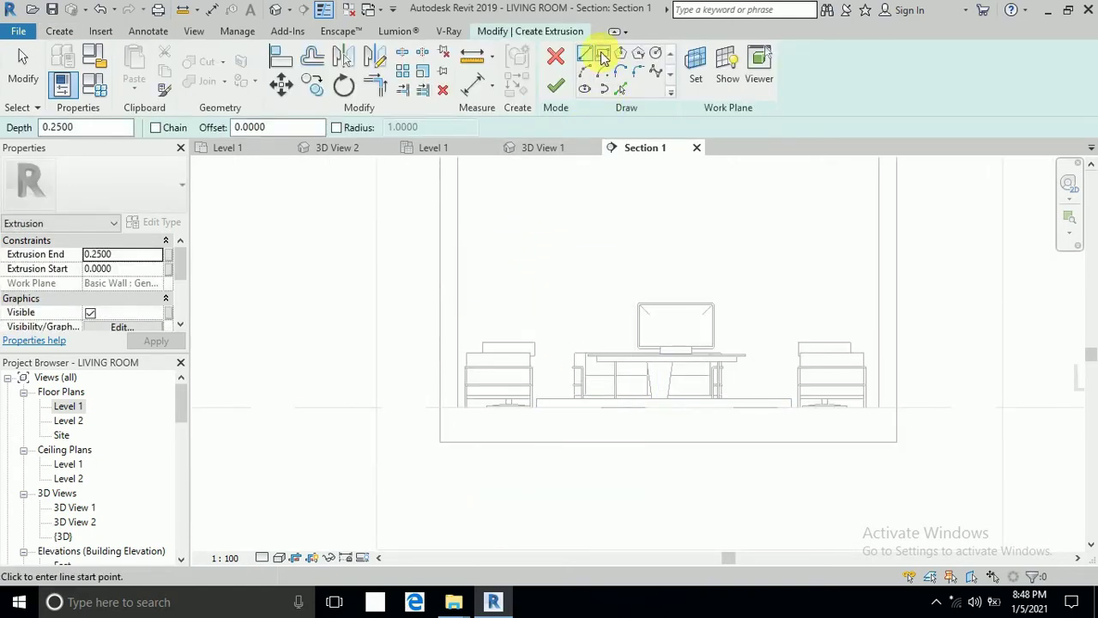
# Step: Sketch a rectangular slat about 0.10 m wide and 3.9 m tall from the low wall's top near its left end up to Level 2
pyautogui.click(604, 55)
pyautogui.scroll(3, 554, 400)
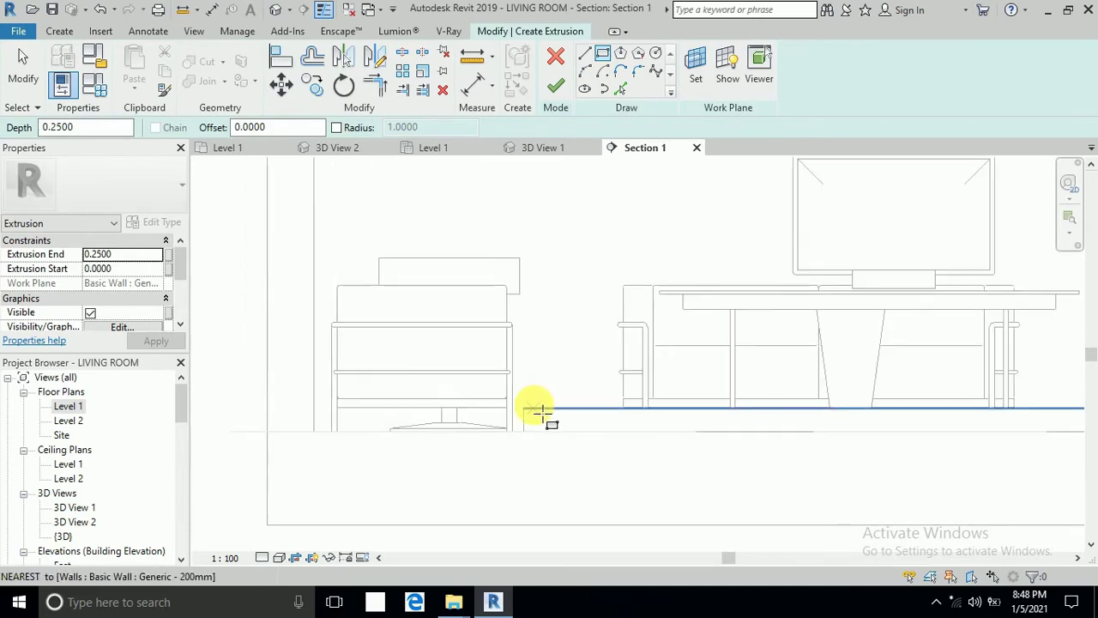
pyautogui.click(541, 412)
pyautogui.scroll(-5, 572, 369)
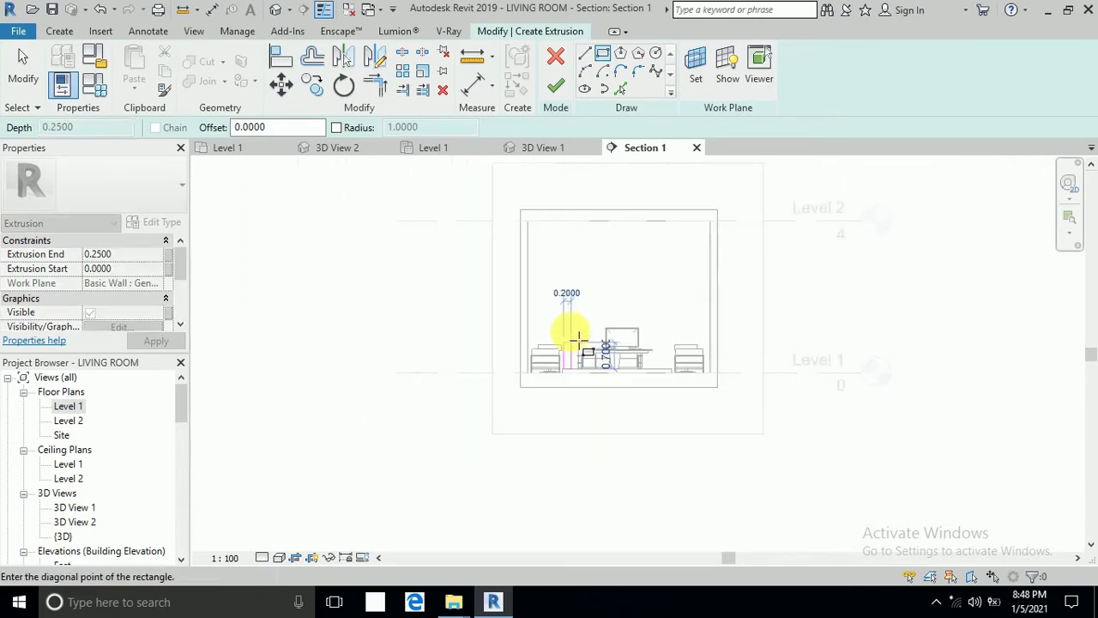
pyautogui.scroll(4, 572, 246)
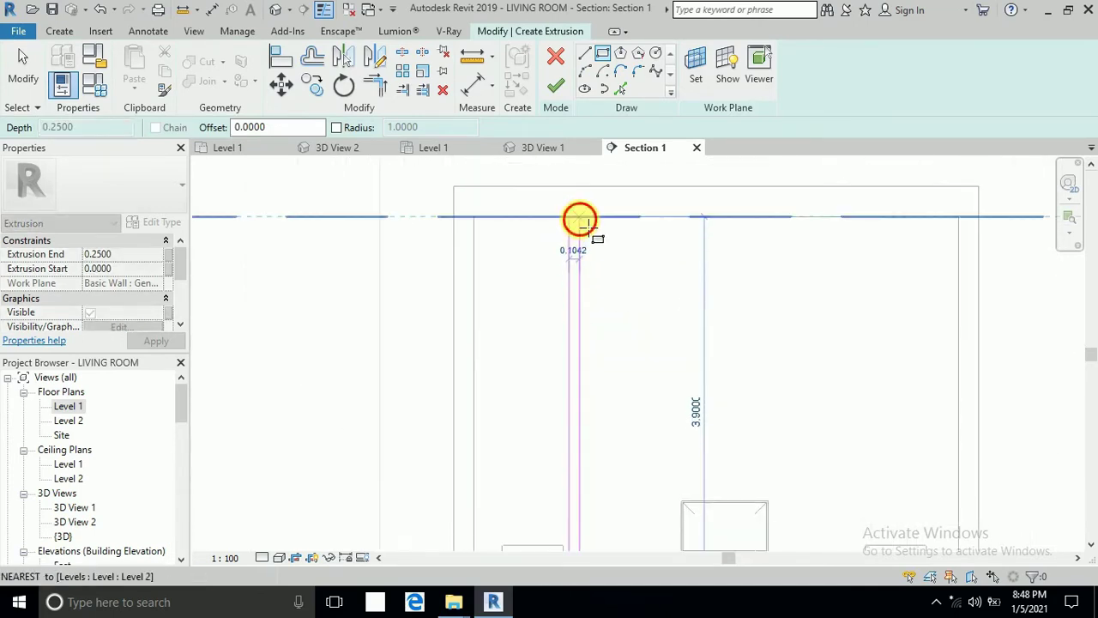
pyautogui.click(580, 221)
pyautogui.click(23, 69)
pyautogui.scroll(-4, 631, 242)
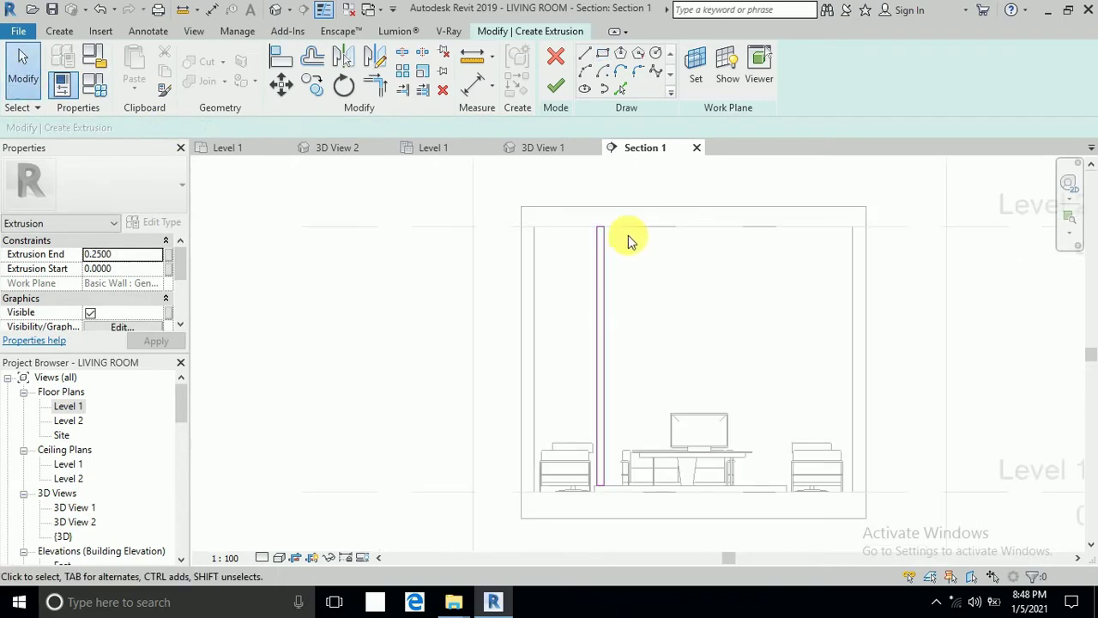
# Step: Copy the slat outline twice along the low wall with multiple copies enabled, leaving narrow gaps between the slats
pyautogui.click(592, 226)
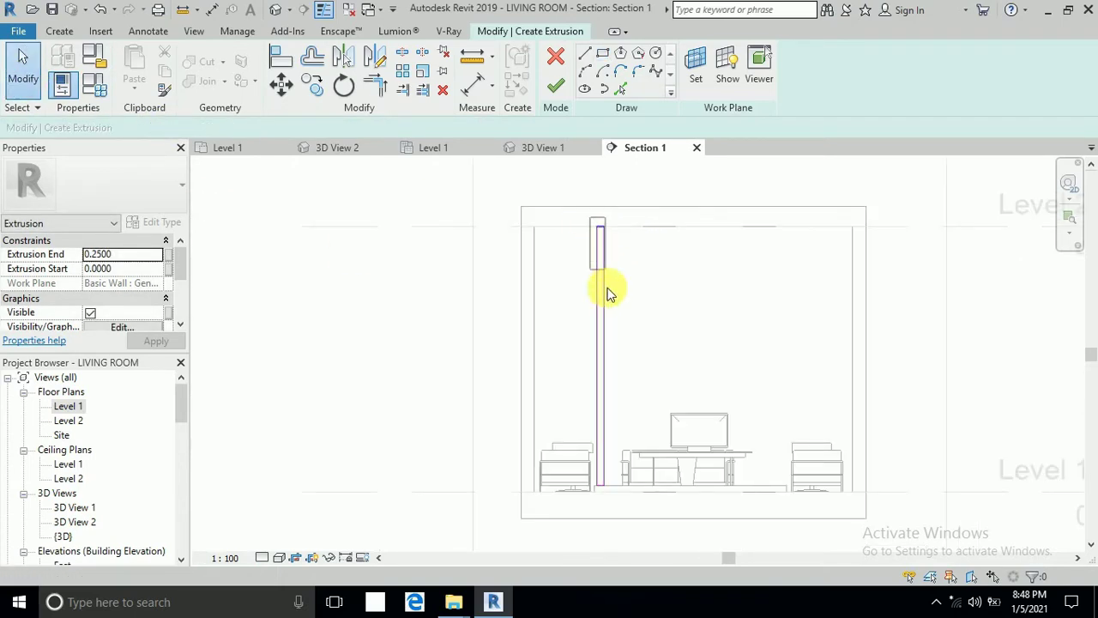
pyautogui.click(608, 494)
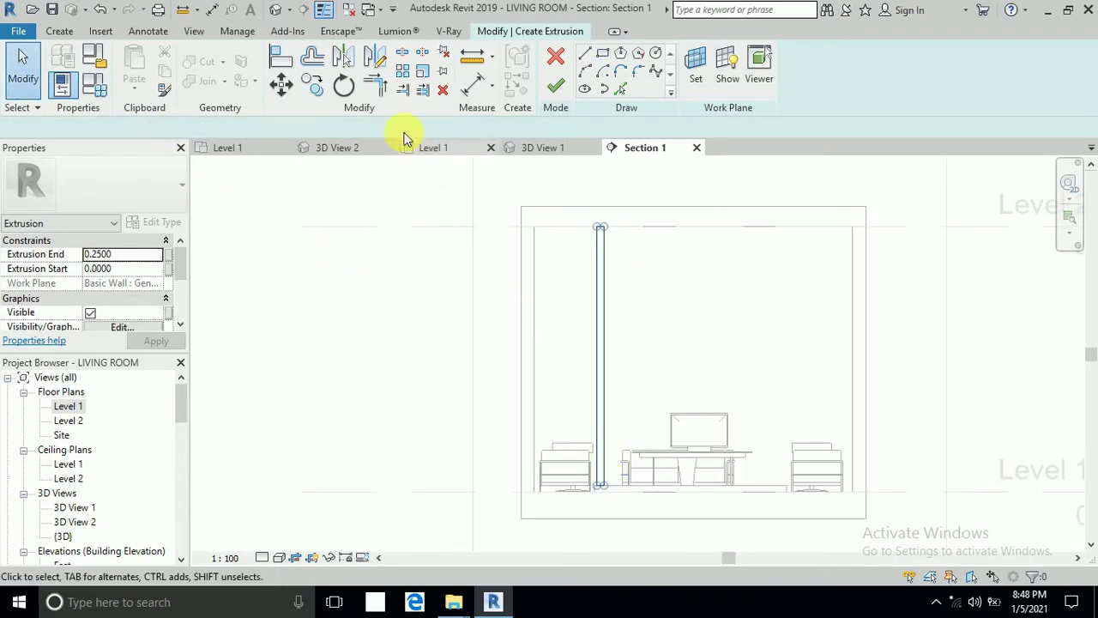
pyautogui.click(311, 92)
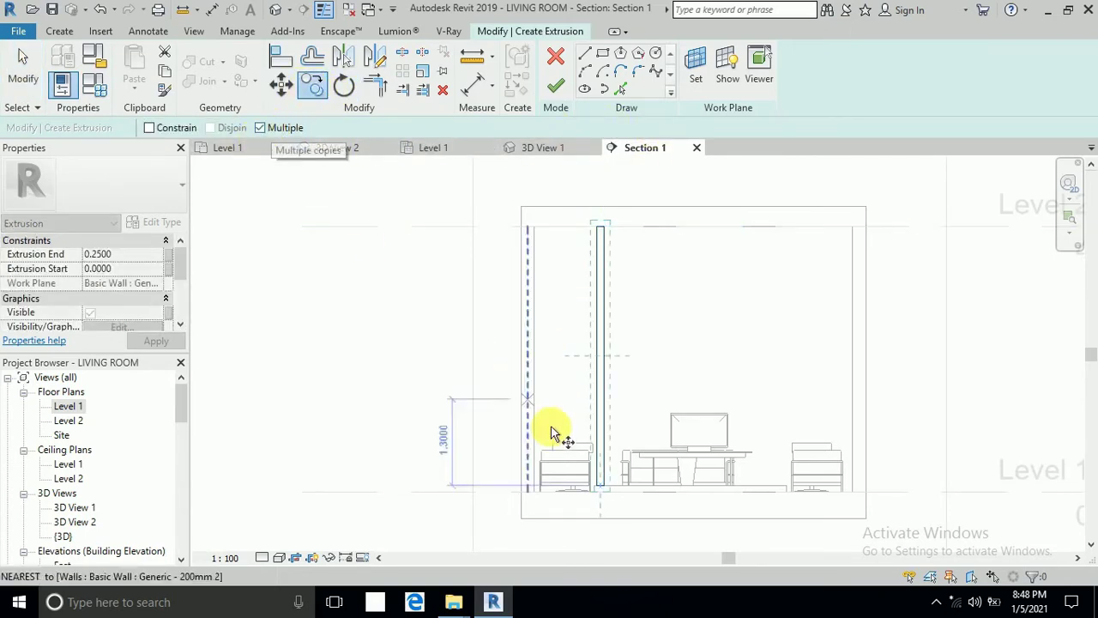
pyautogui.scroll(5, 605, 502)
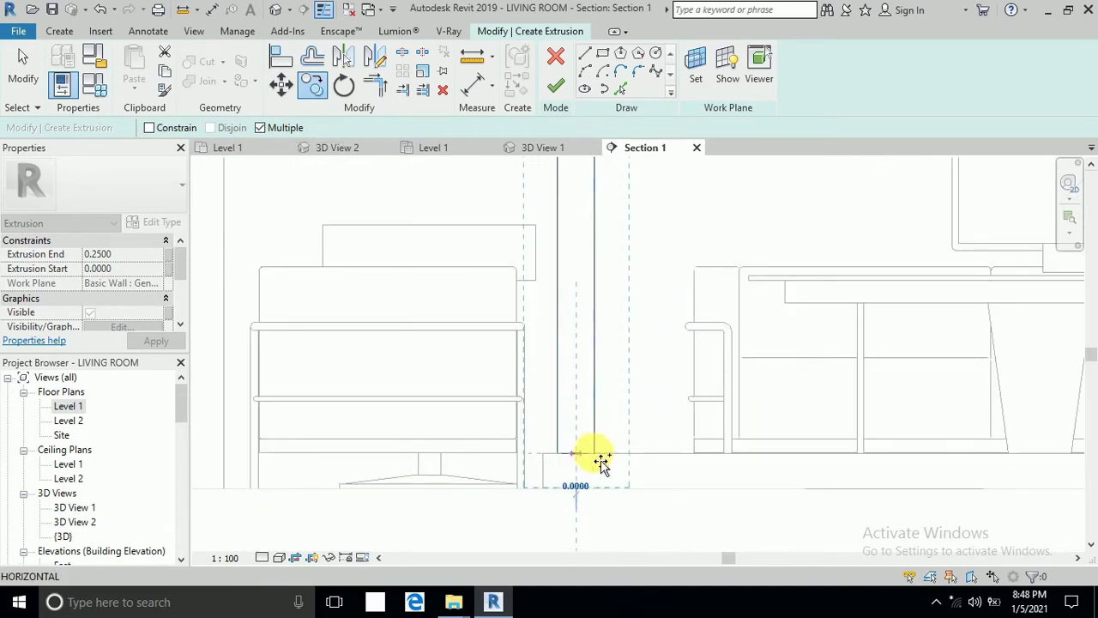
pyautogui.click(633, 464)
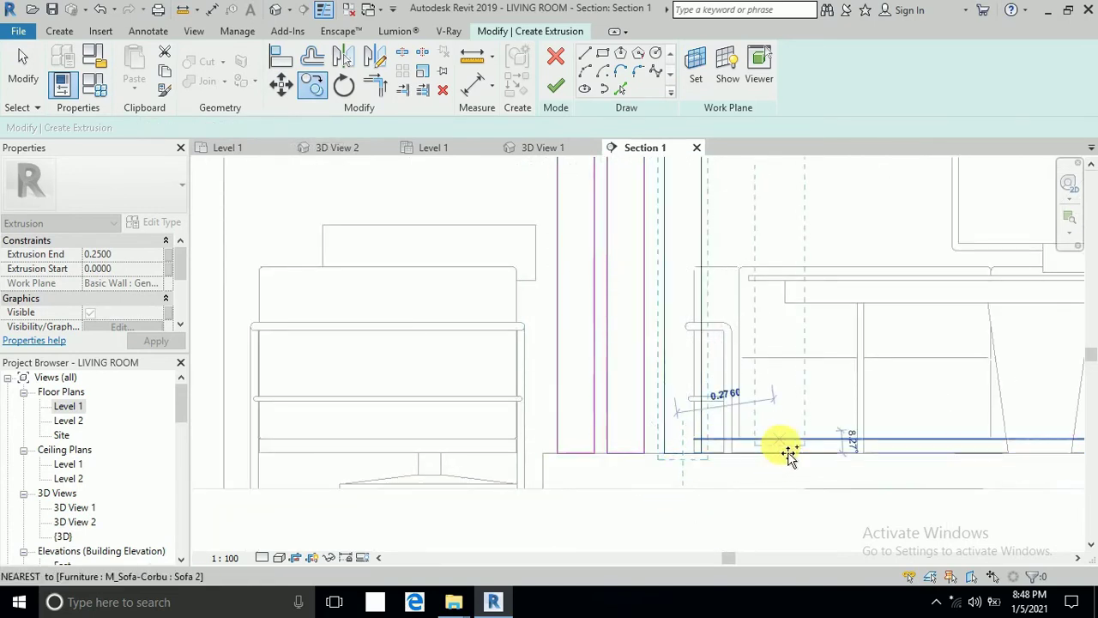
pyautogui.scroll(-4, 784, 449)
pyautogui.scroll(-4, 805, 472)
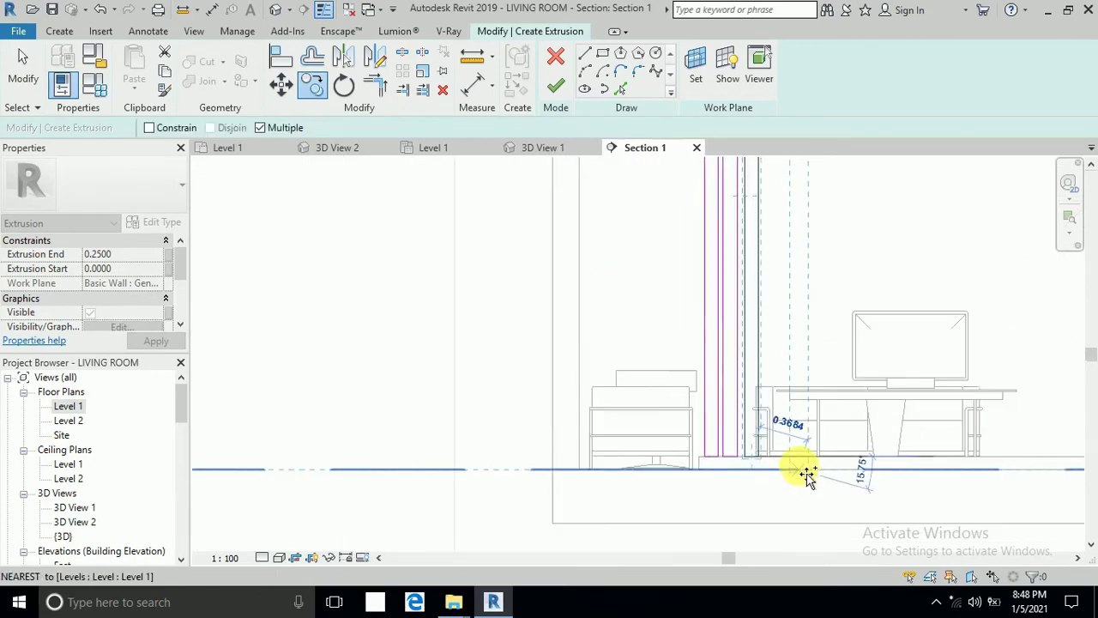
pyautogui.scroll(6, 785, 453)
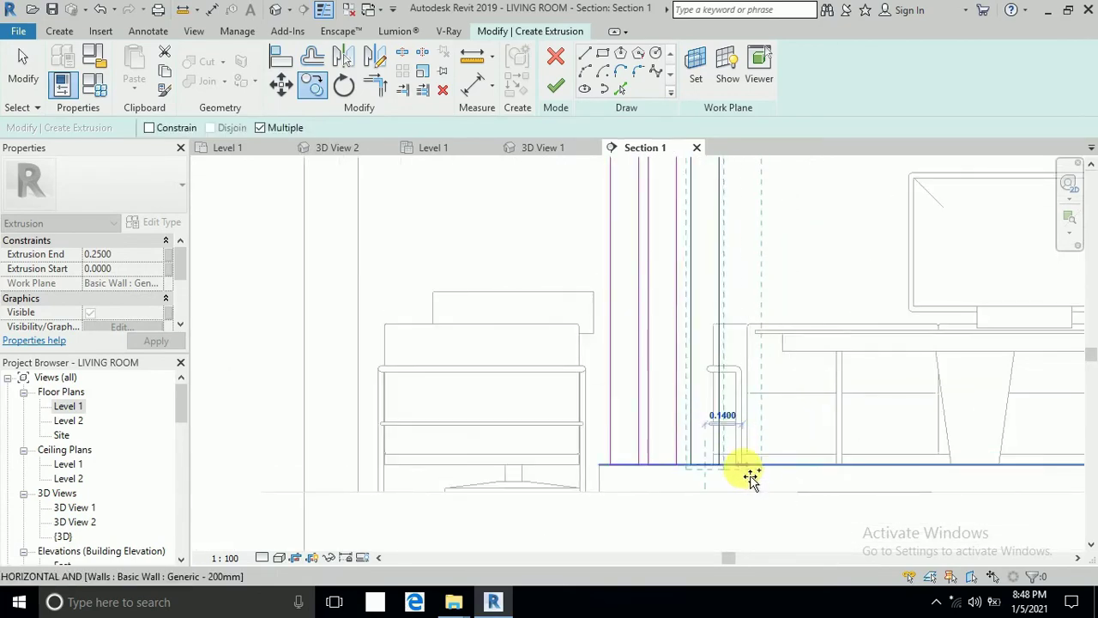
pyautogui.scroll(2, 746, 488)
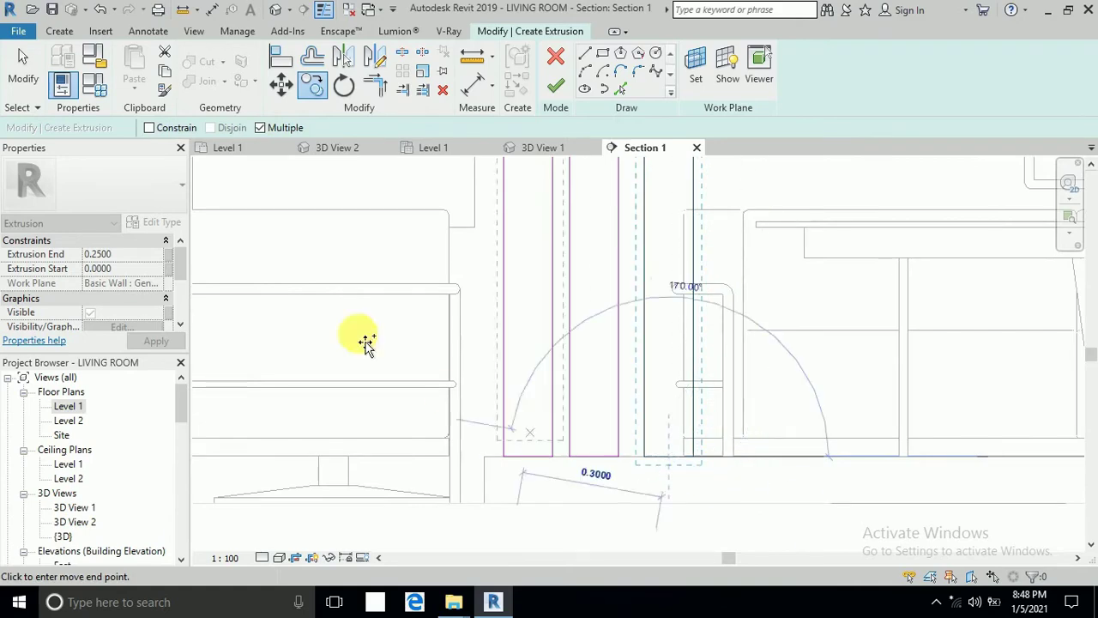
pyautogui.click(23, 66)
# Step: Copy the three slat outlines together along the low wall's top, placing the first set beside the originals with multiple copies enabled
pyautogui.scroll(-5, 721, 481)
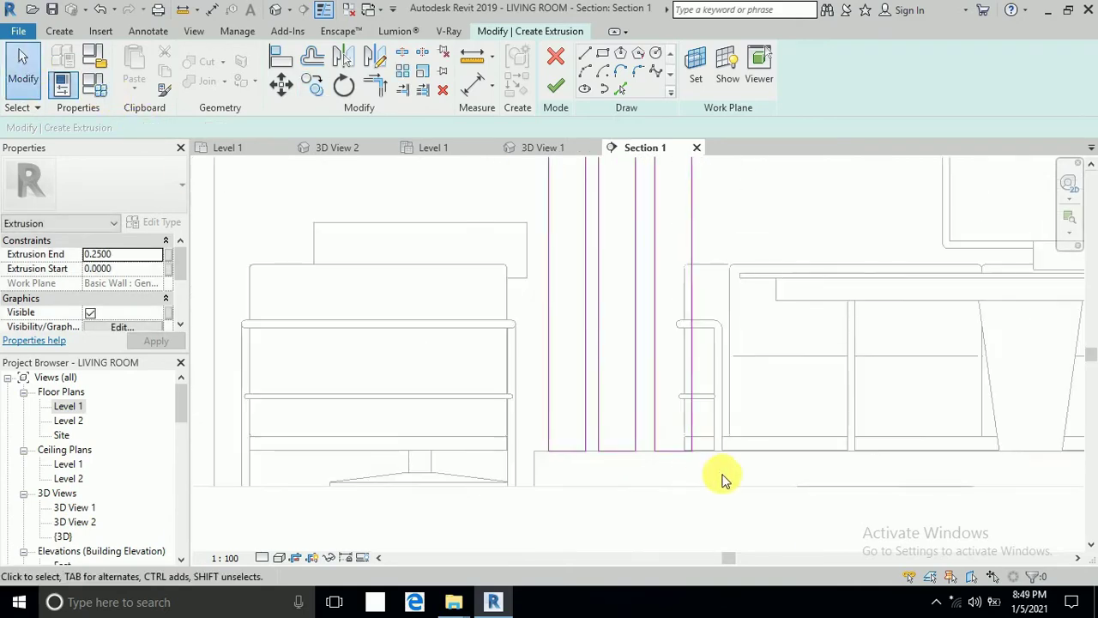
pyautogui.scroll(-1, 725, 487)
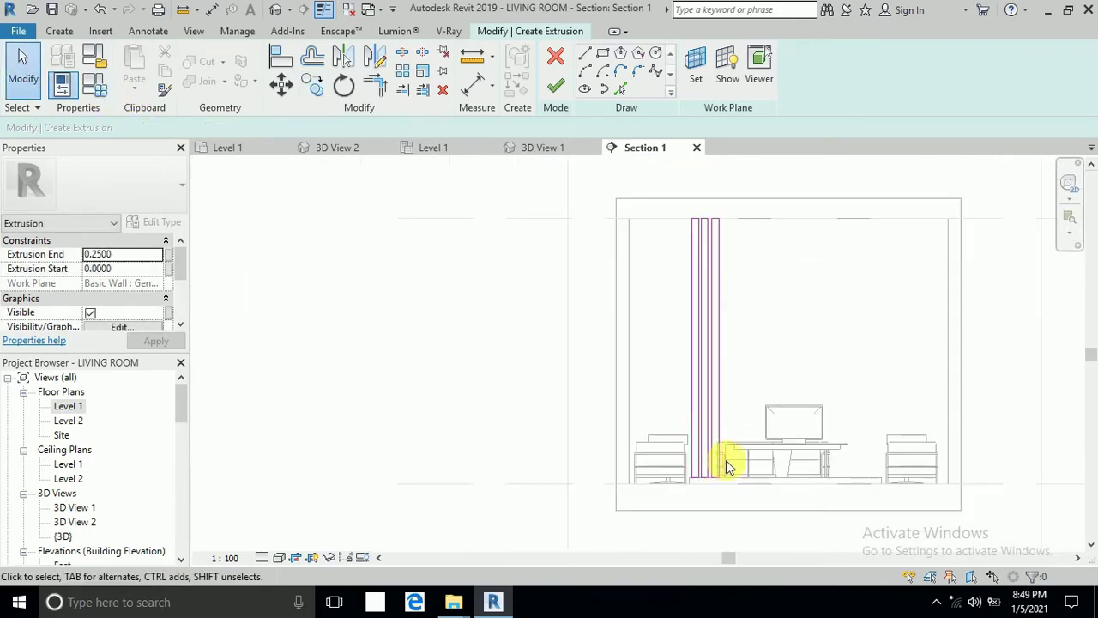
pyautogui.scroll(2, 691, 219)
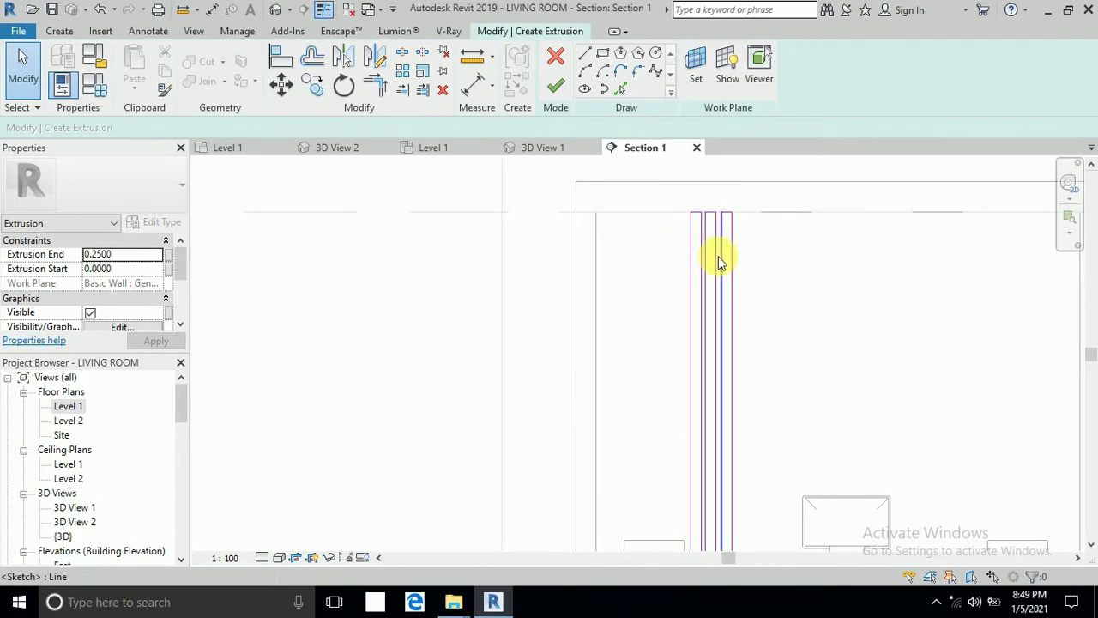
pyautogui.moveTo(676, 189); pyautogui.dragTo(755, 375)
pyautogui.scroll(-2, 751, 360)
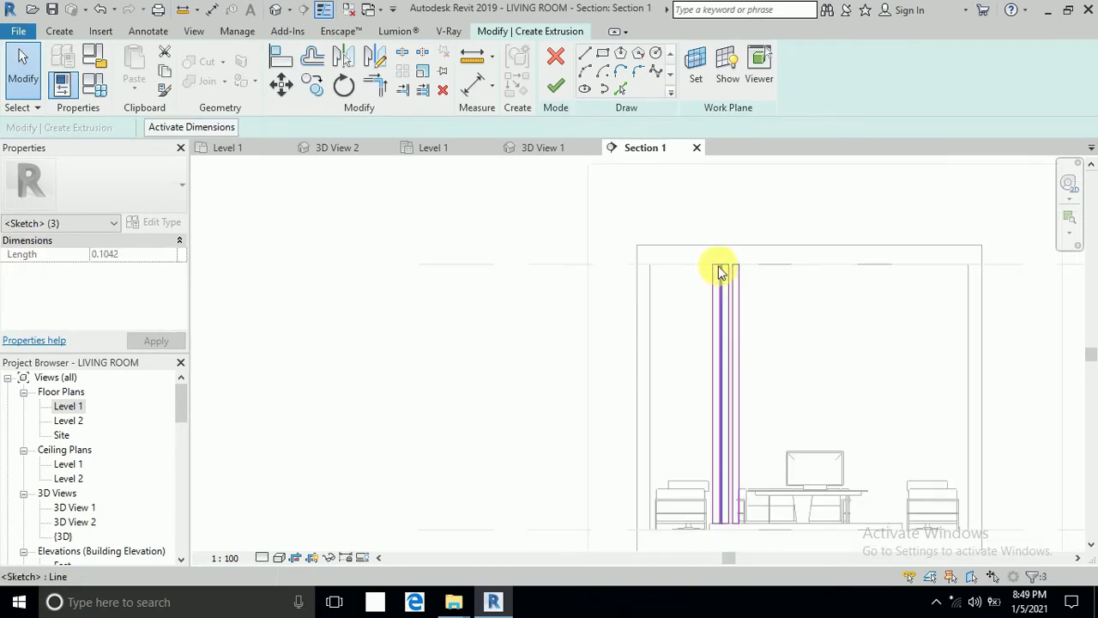
pyautogui.moveTo(710, 234)
pyautogui.mouseDown()
pyautogui.moveTo(747, 431)
pyautogui.moveTo(748, 497)
pyautogui.mouseUp()
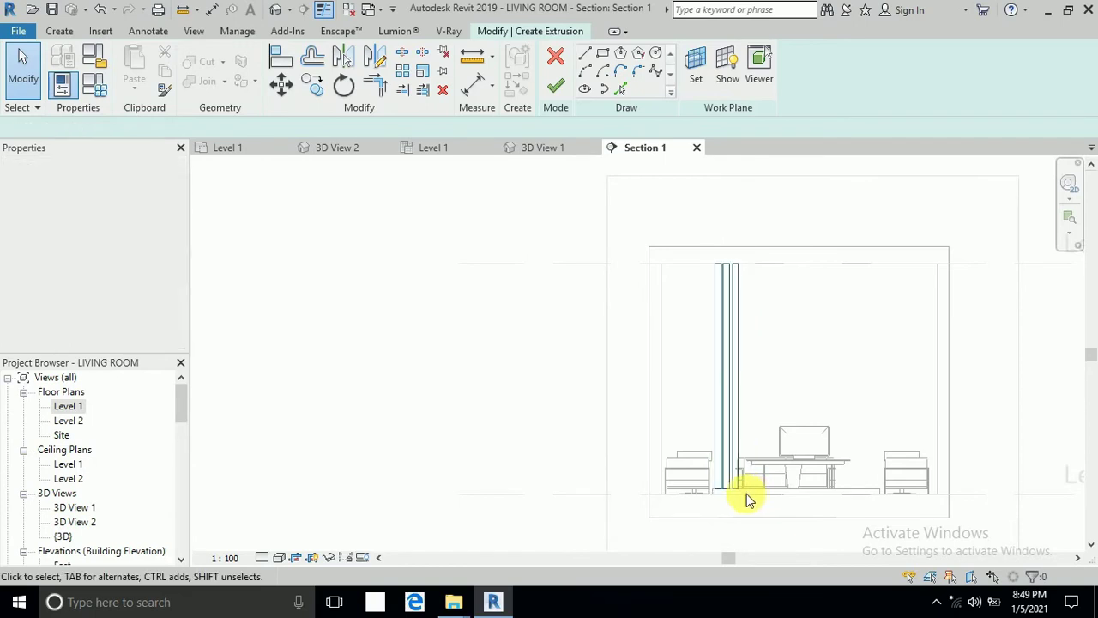
pyautogui.click(311, 87)
pyautogui.scroll(4, 712, 502)
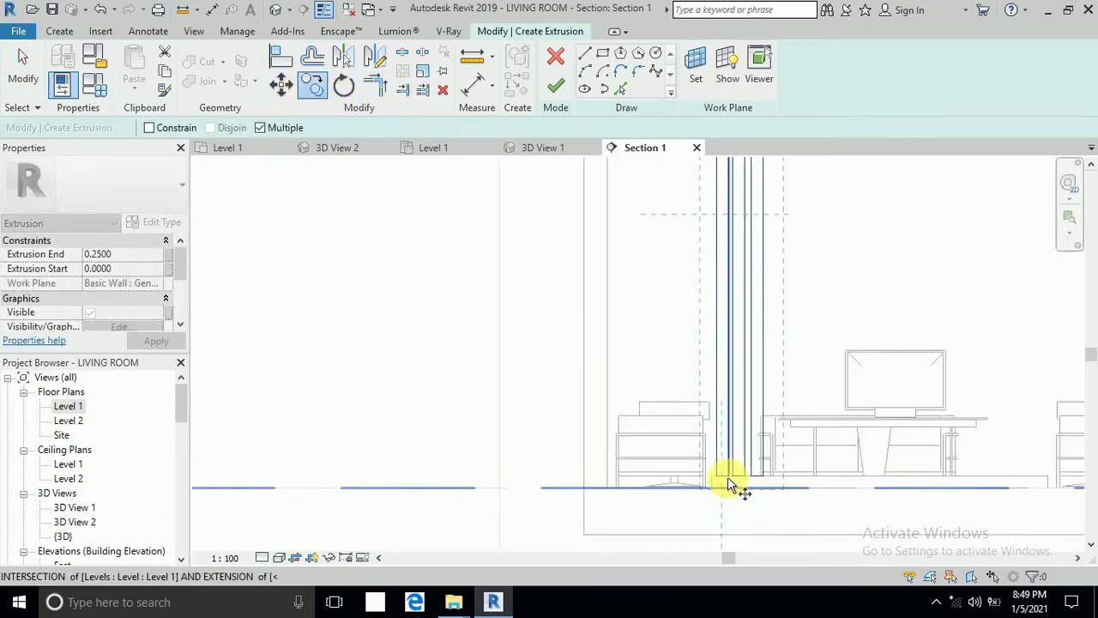
pyautogui.click(703, 484)
pyautogui.scroll(2, 815, 483)
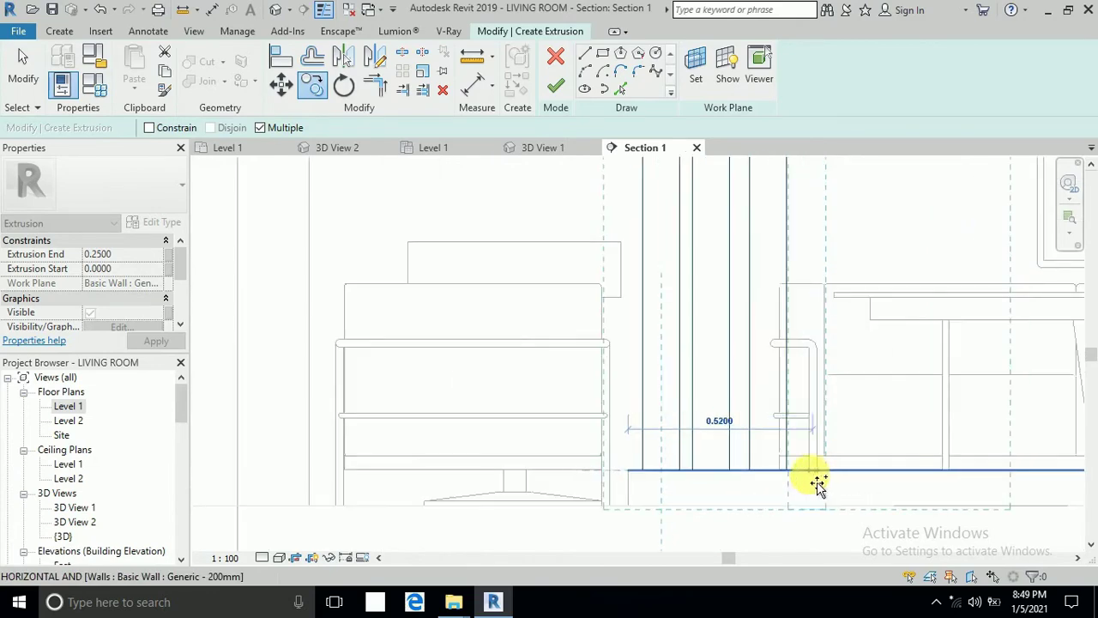
pyautogui.click(794, 482)
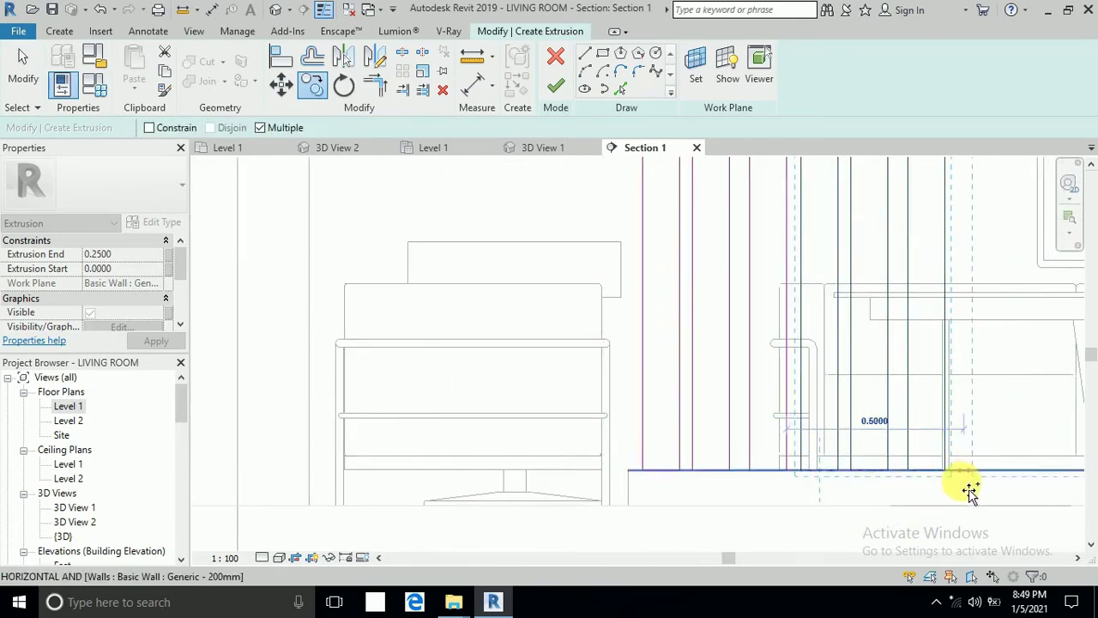
# Step: Continue placing copies of the three-slat set along the low wall's top until they pass its far end, leaving narrow gaps, and end copying
pyautogui.scroll(3, 968, 490)
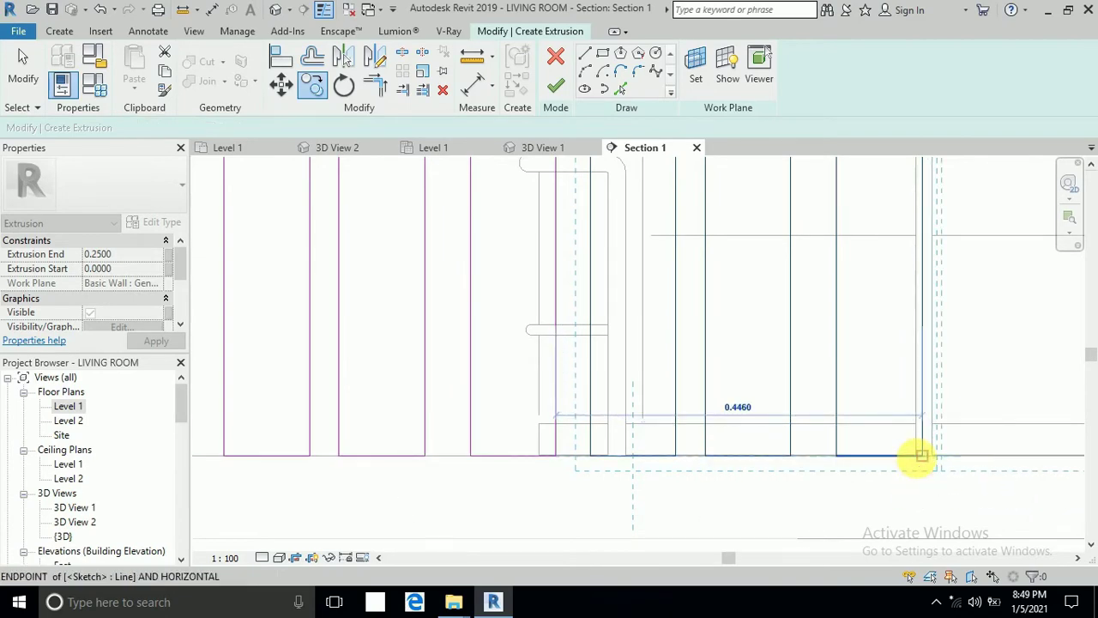
pyautogui.scroll(-3, 920, 455)
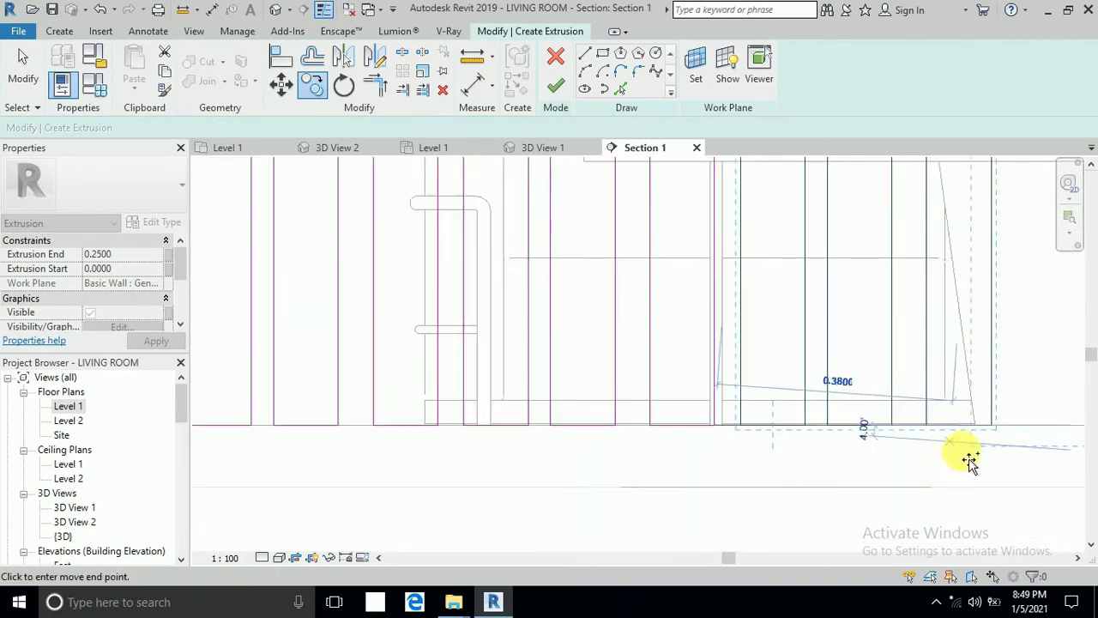
pyautogui.scroll(2, 718, 432)
pyautogui.scroll(-3, 748, 459)
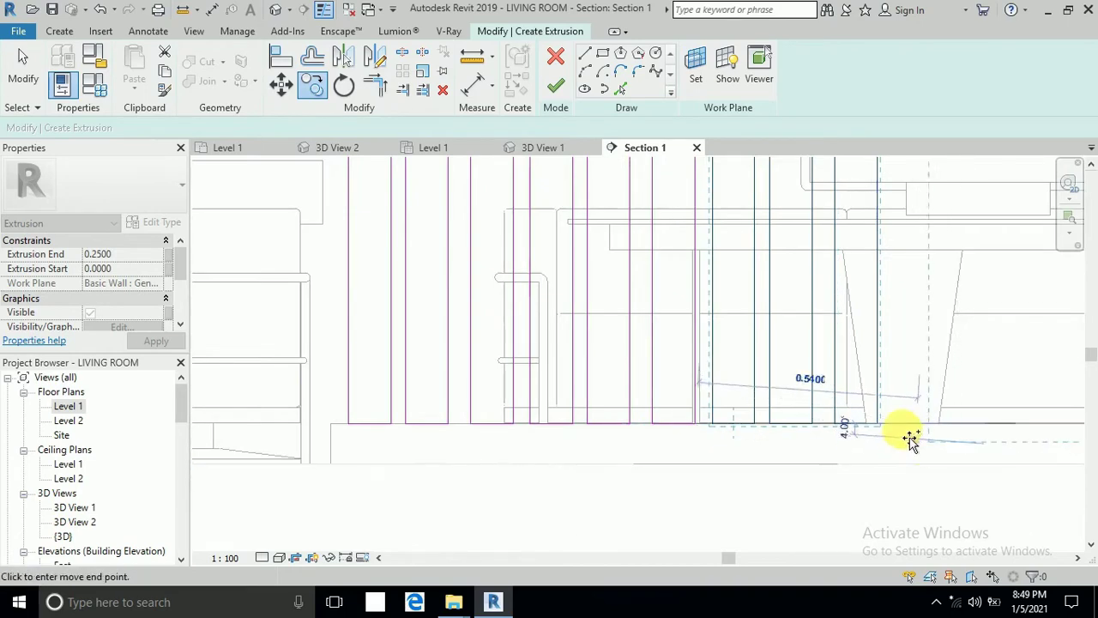
pyautogui.scroll(1, 892, 412)
pyautogui.scroll(-2, 755, 439)
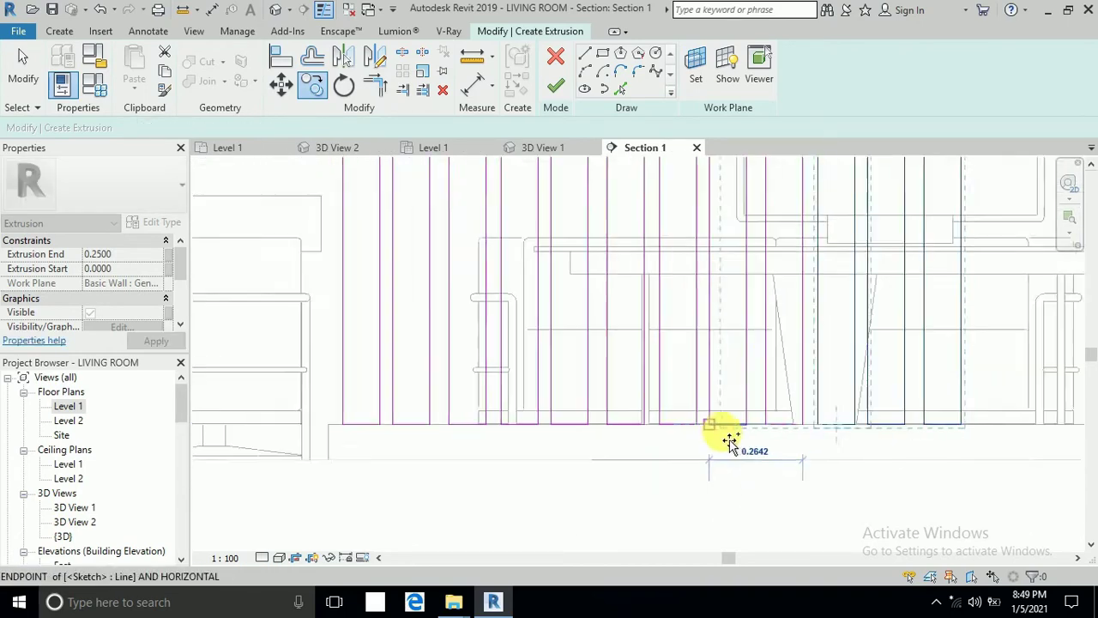
pyautogui.scroll(2, 944, 417)
pyautogui.scroll(-1, 900, 421)
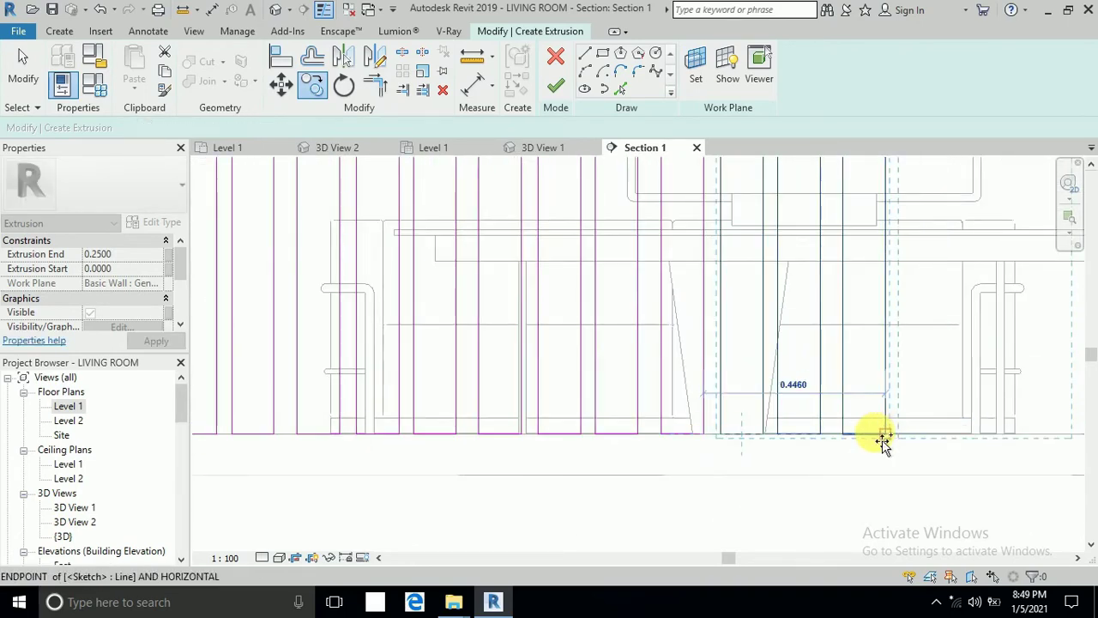
pyautogui.scroll(2, 760, 441)
pyautogui.scroll(-3, 792, 442)
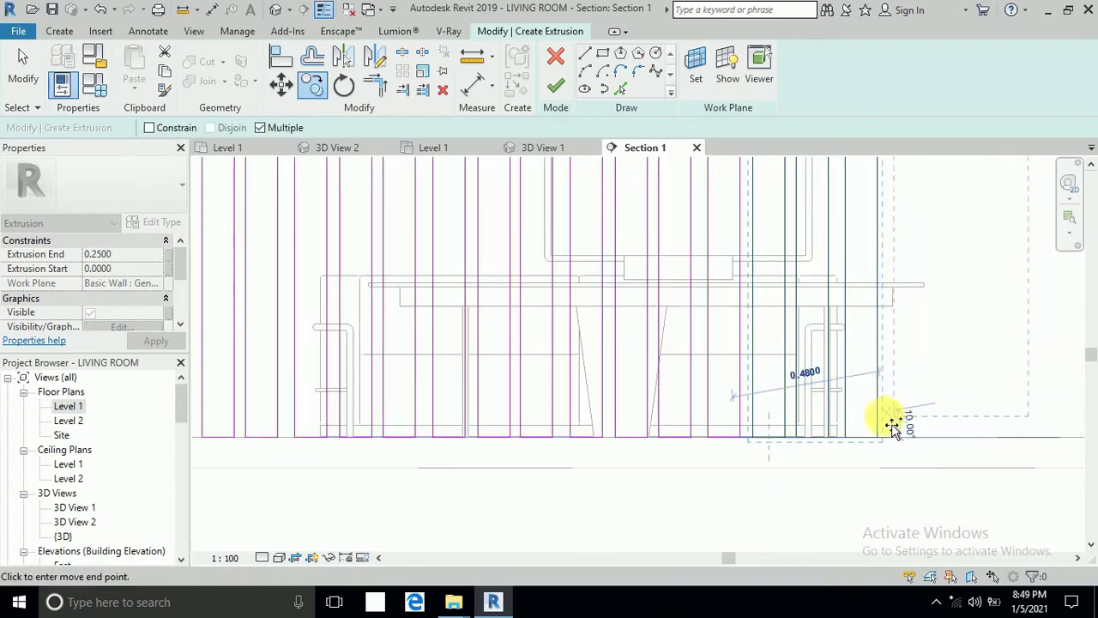
pyautogui.scroll(-2, 851, 441)
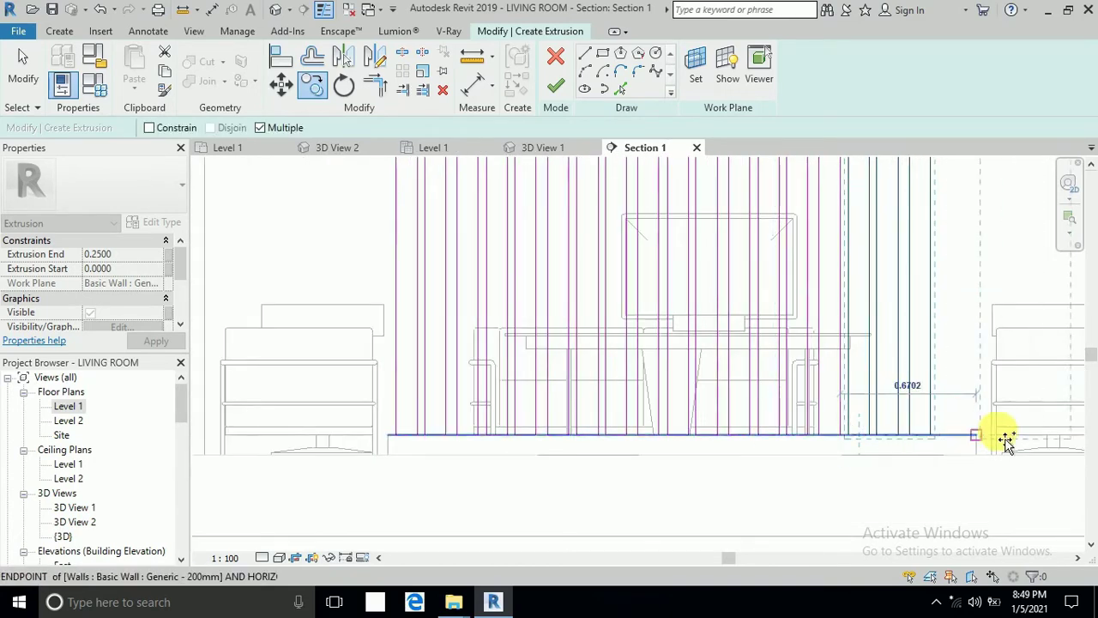
pyautogui.click(934, 436)
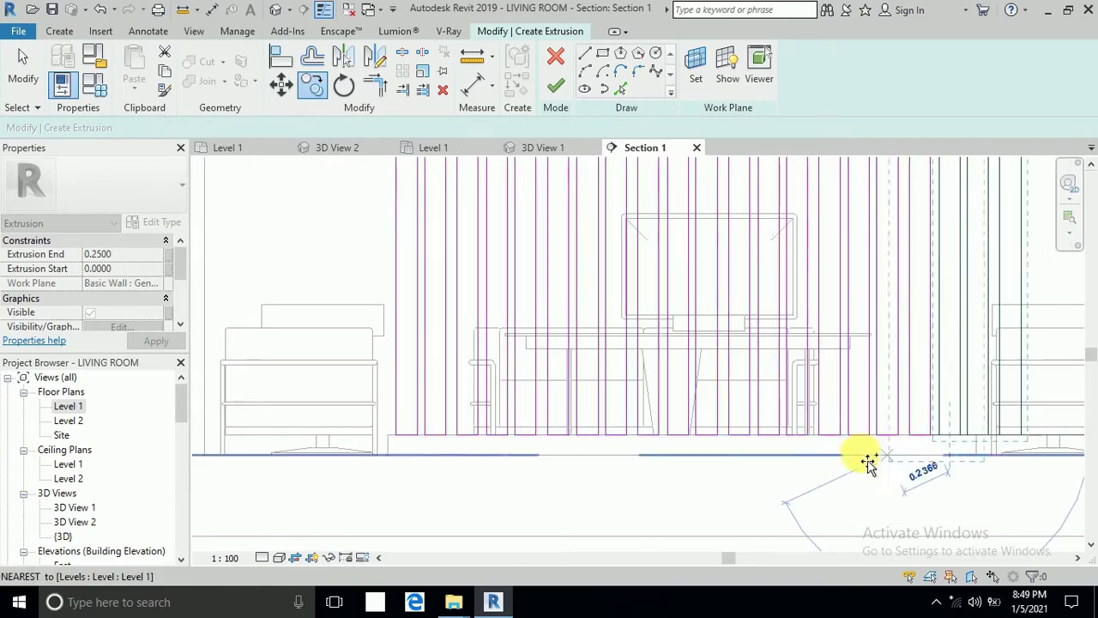
pyautogui.click(869, 461)
pyautogui.click(26, 69)
# Step: Delete the bottom and vertical sketch lines of the surplus slat overhanging the low wall's far end
pyautogui.scroll(2, 343, 307)
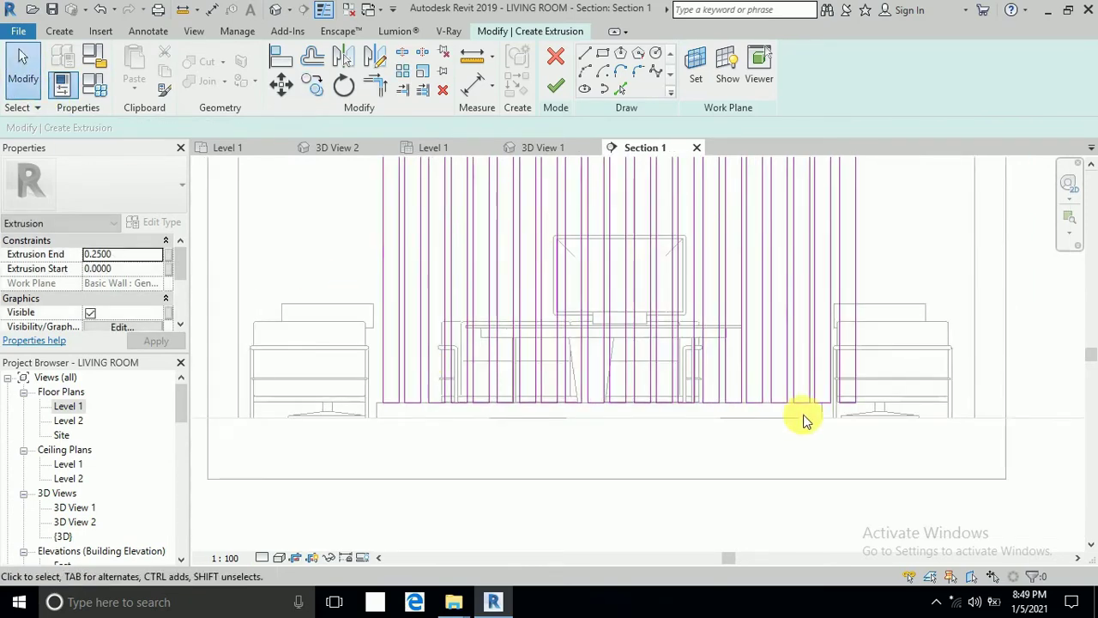
pyautogui.scroll(2, 846, 399)
pyautogui.click(854, 396)
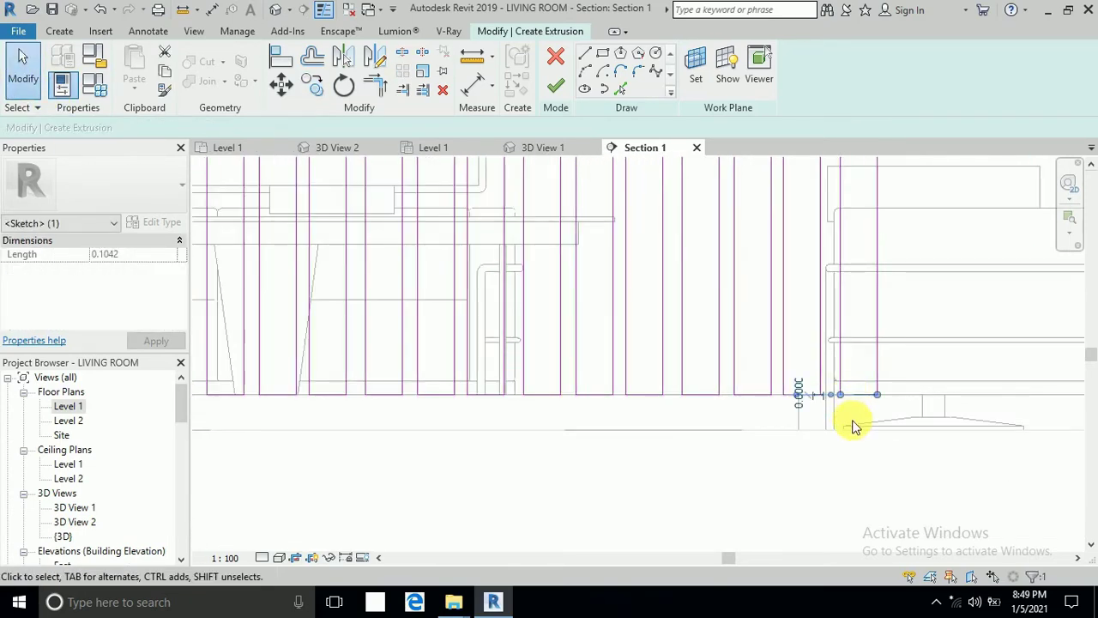
pyautogui.press('Delete')
pyautogui.click(842, 369)
pyautogui.press('Delete')
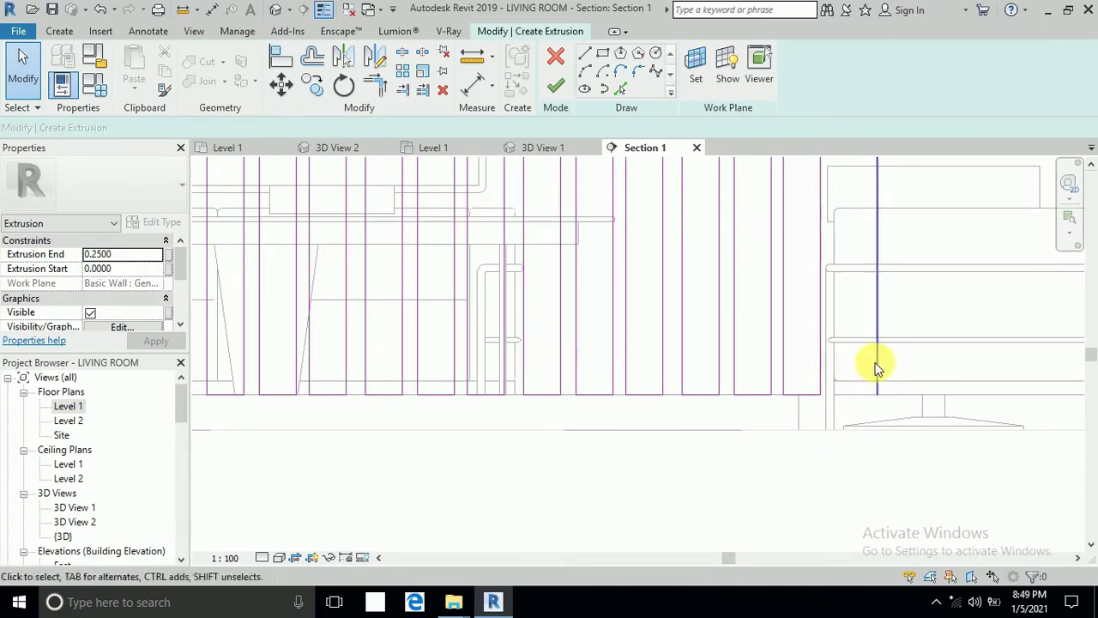
pyautogui.scroll(-3, 826, 429)
pyautogui.scroll(3, 824, 430)
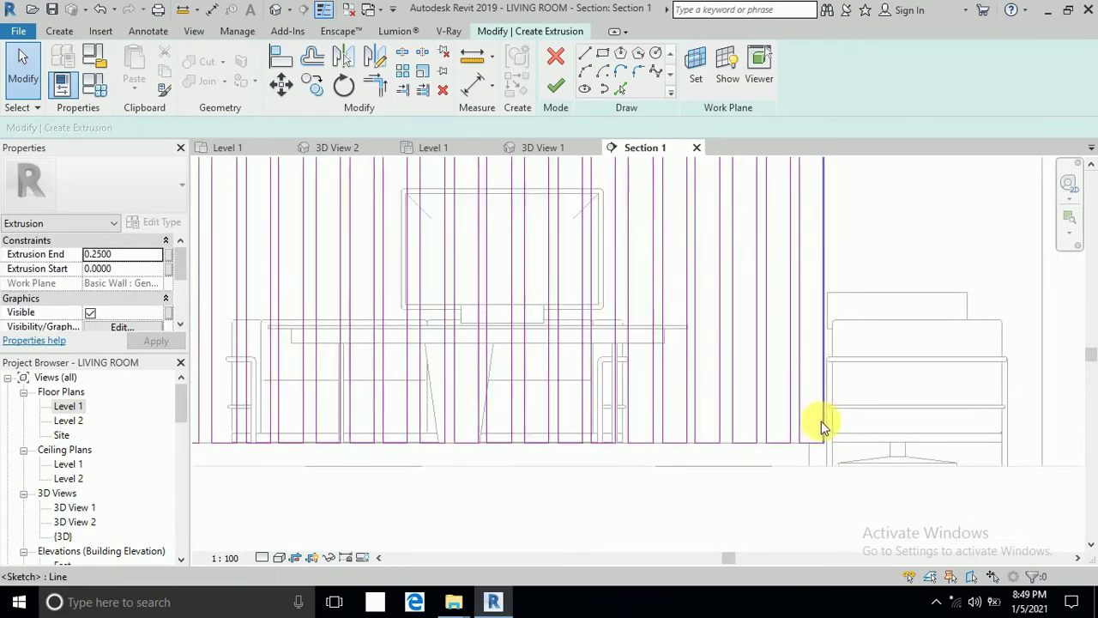
pyautogui.click(823, 429)
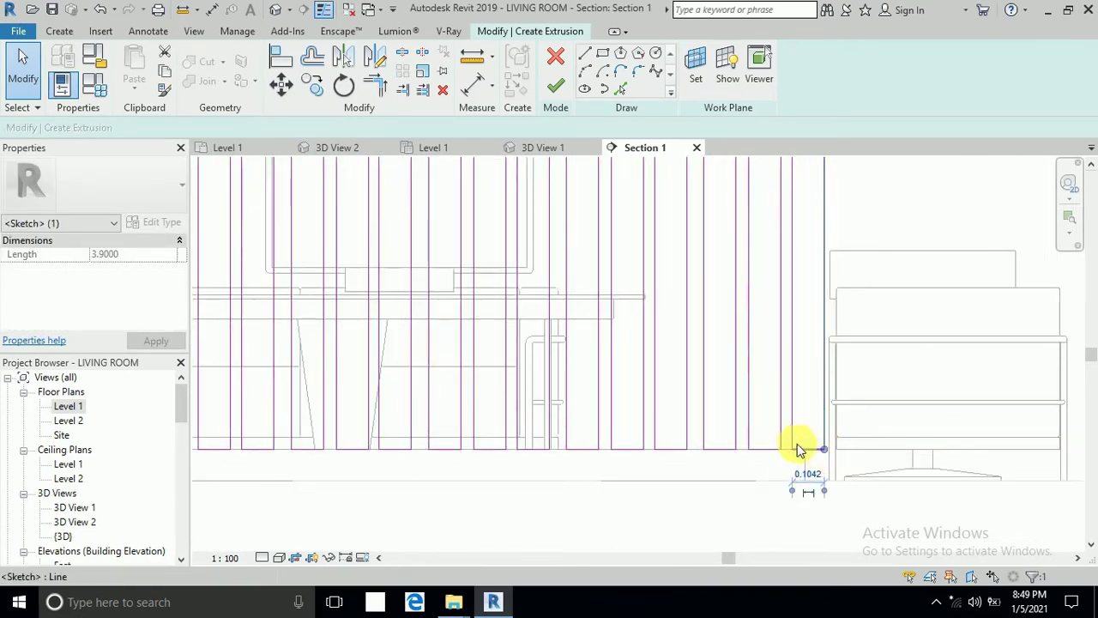
pyautogui.press('Delete')
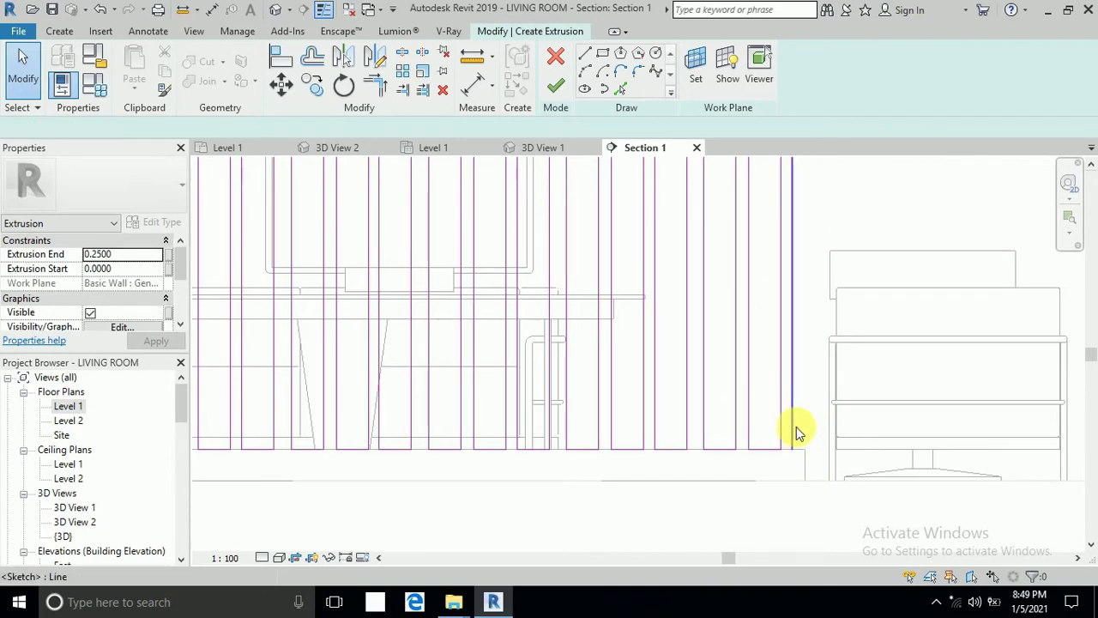
# Step: Delete the stray top lines at Level 2 beyond the last slat and finish the extrusion sketch
pyautogui.scroll(-3, 858, 446)
pyautogui.scroll(1, 592, 462)
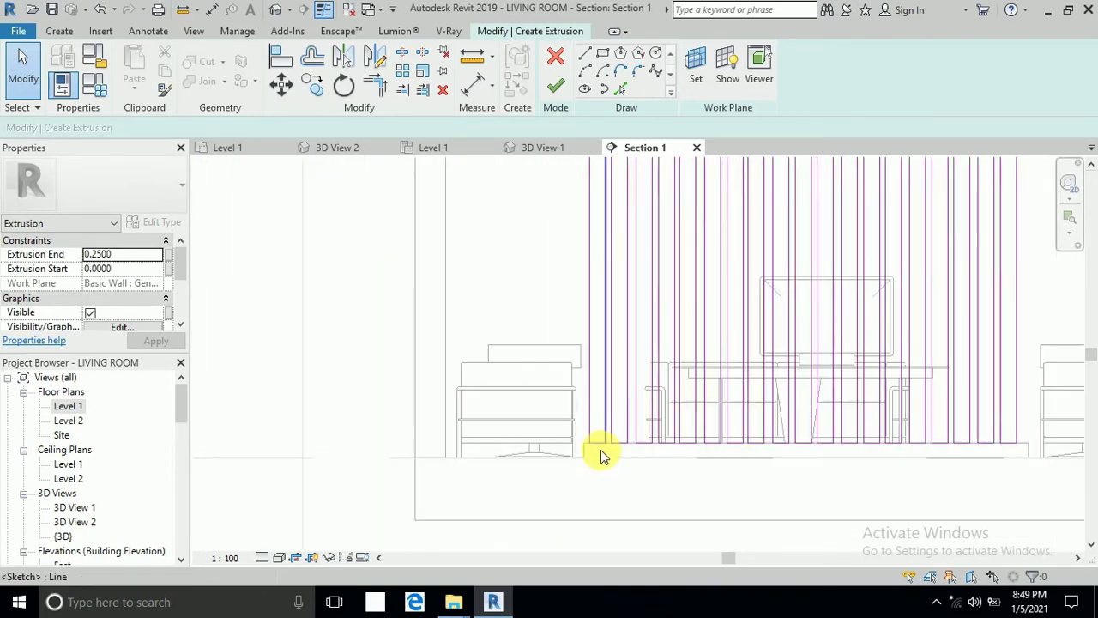
pyautogui.scroll(1, 1015, 444)
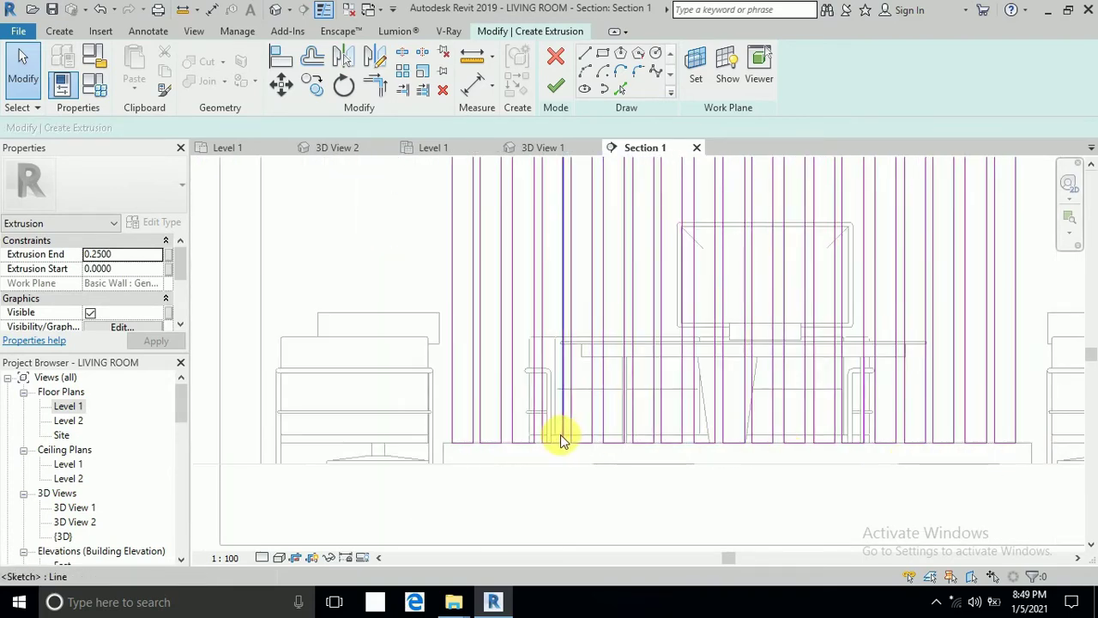
pyautogui.scroll(-5, 560, 434)
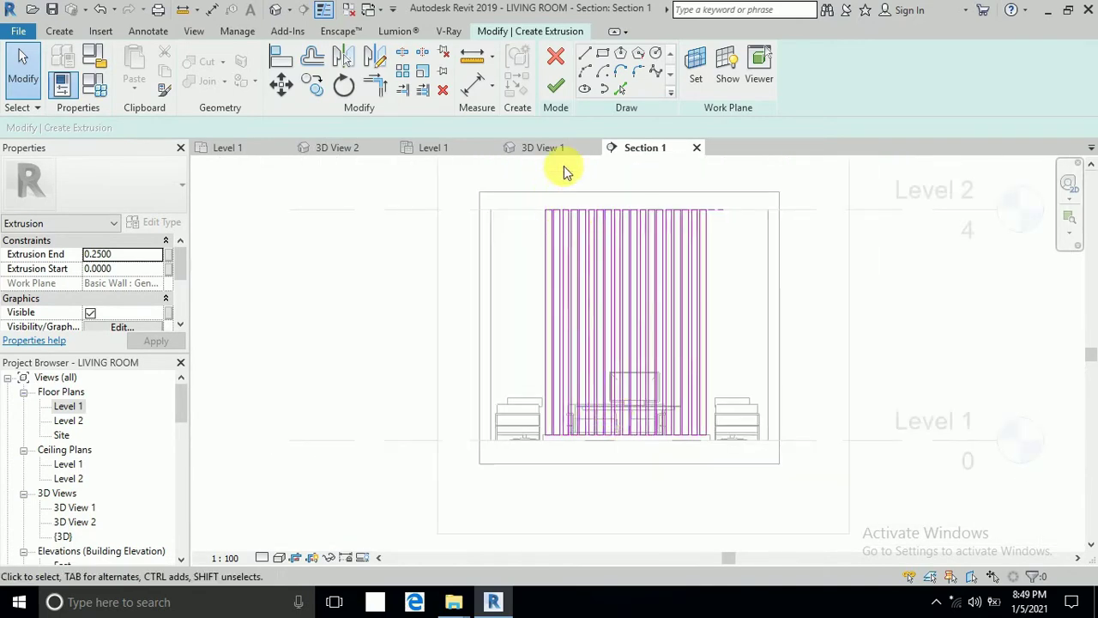
pyautogui.click(557, 87)
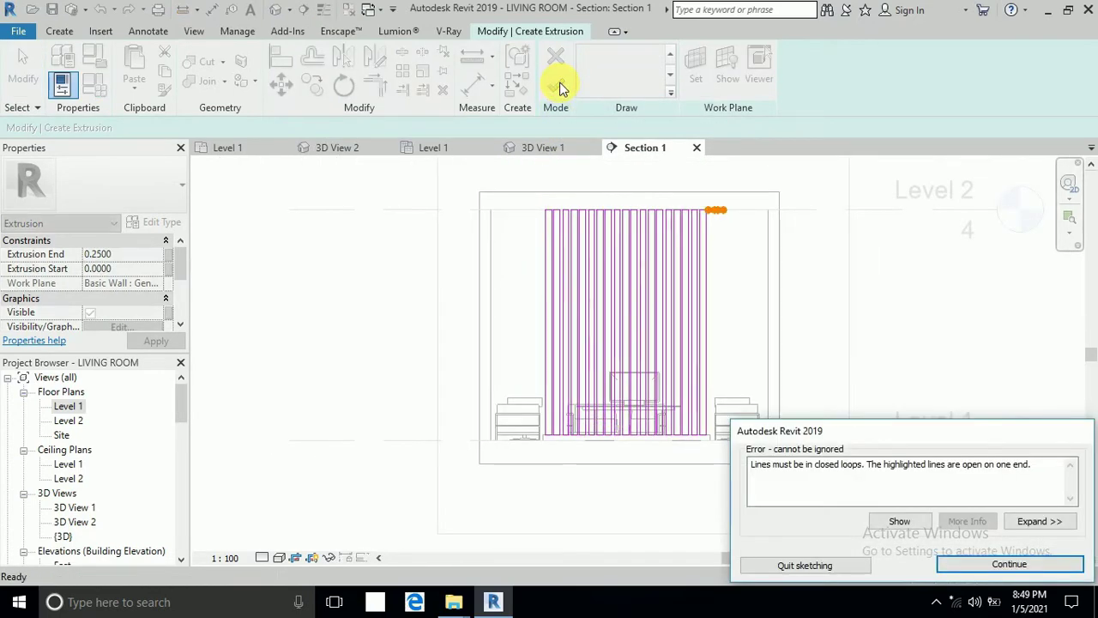
pyautogui.click(984, 571)
pyautogui.scroll(3, 701, 197)
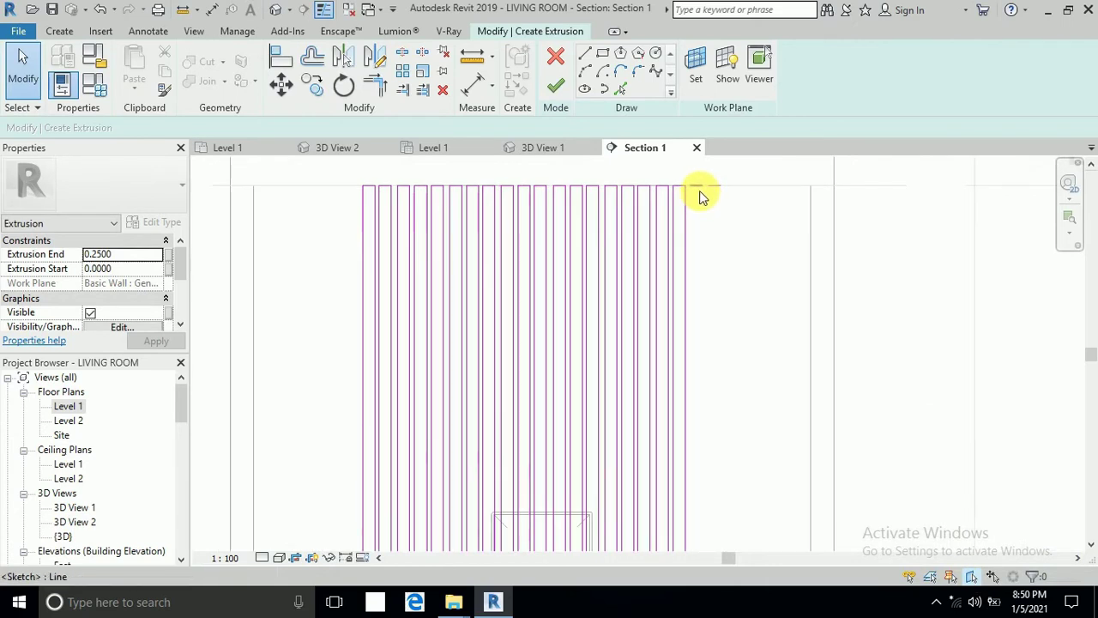
pyautogui.click(700, 196)
pyautogui.press('Delete')
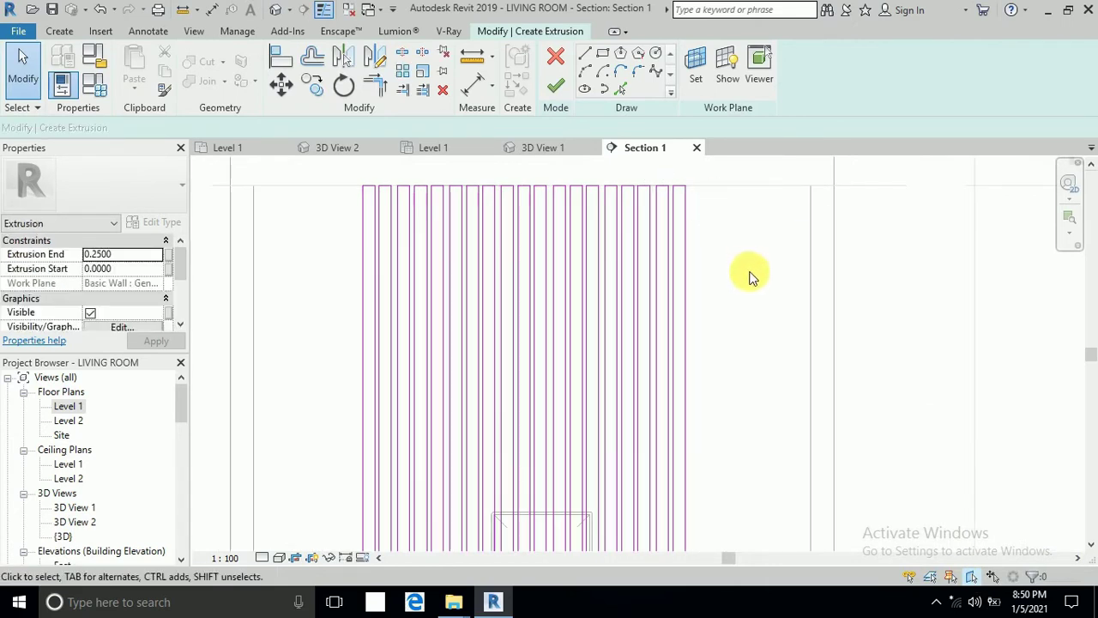
pyautogui.scroll(-4, 751, 319)
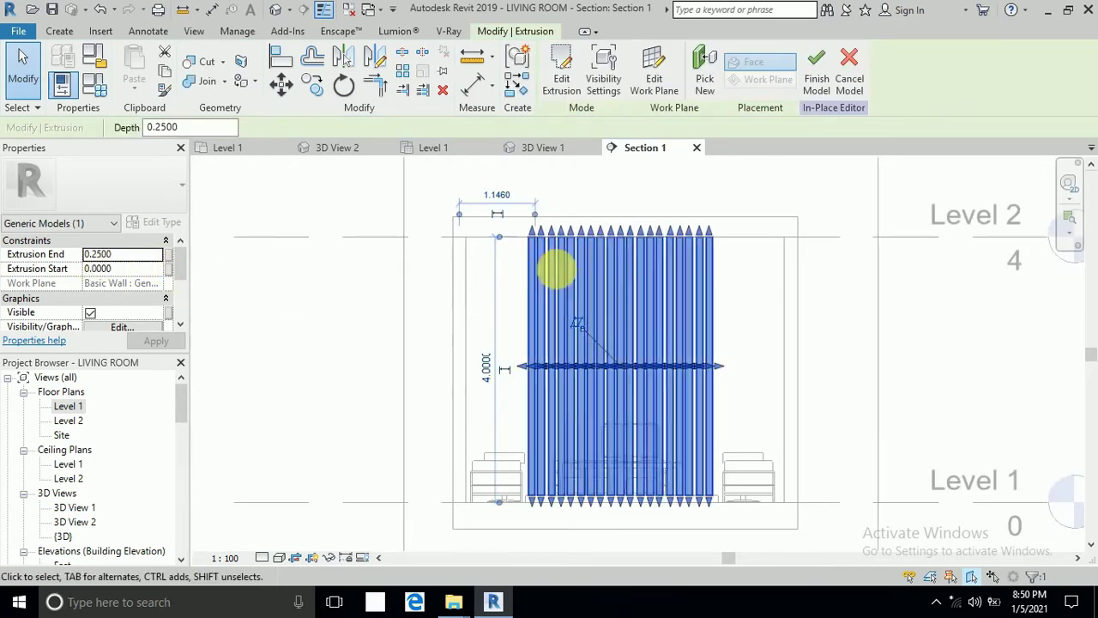
# Step: Check the extrusion end value in the slat extrusion's properties
pyautogui.click(116, 255)
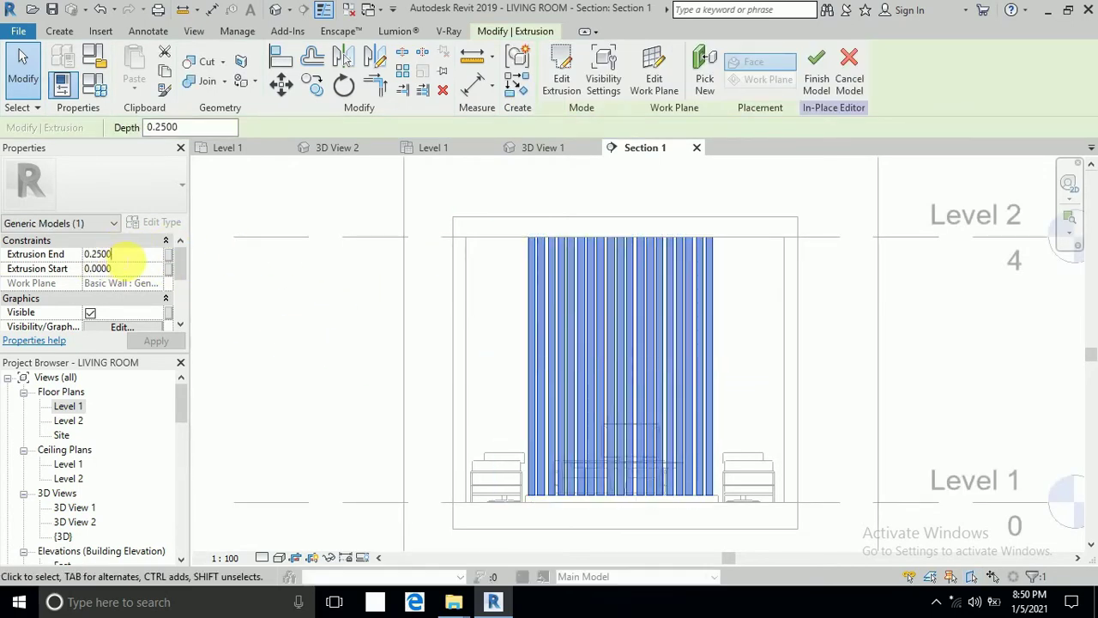
pyautogui.click(355, 311)
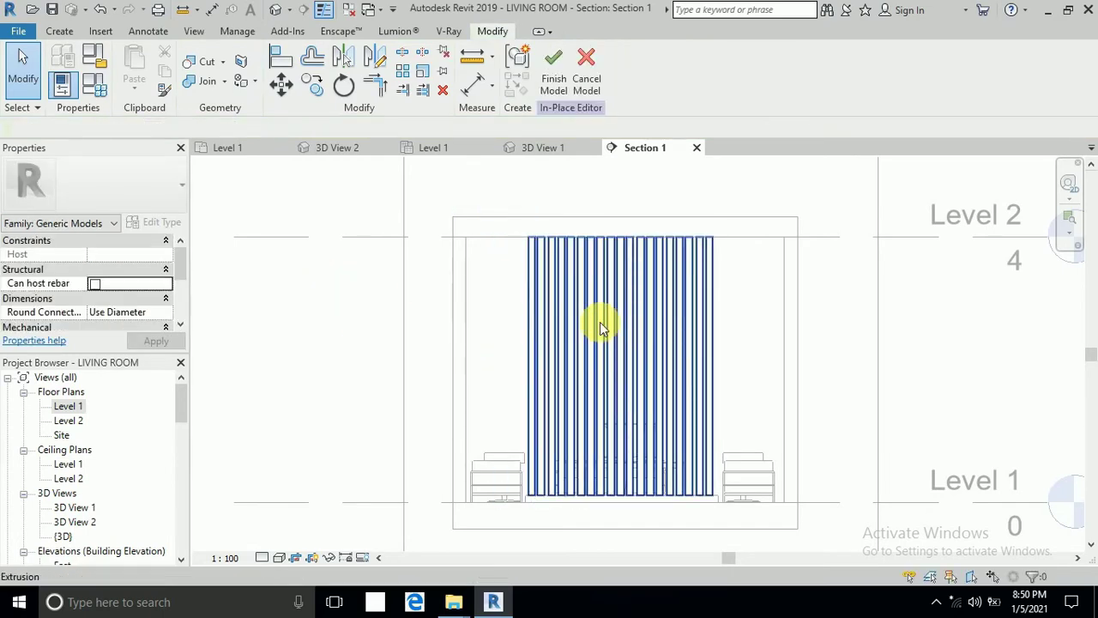
pyautogui.click(601, 328)
pyautogui.click(368, 300)
# Step: Open the default 3D view and finish the in-place model
pyautogui.scroll(-2, 539, 307)
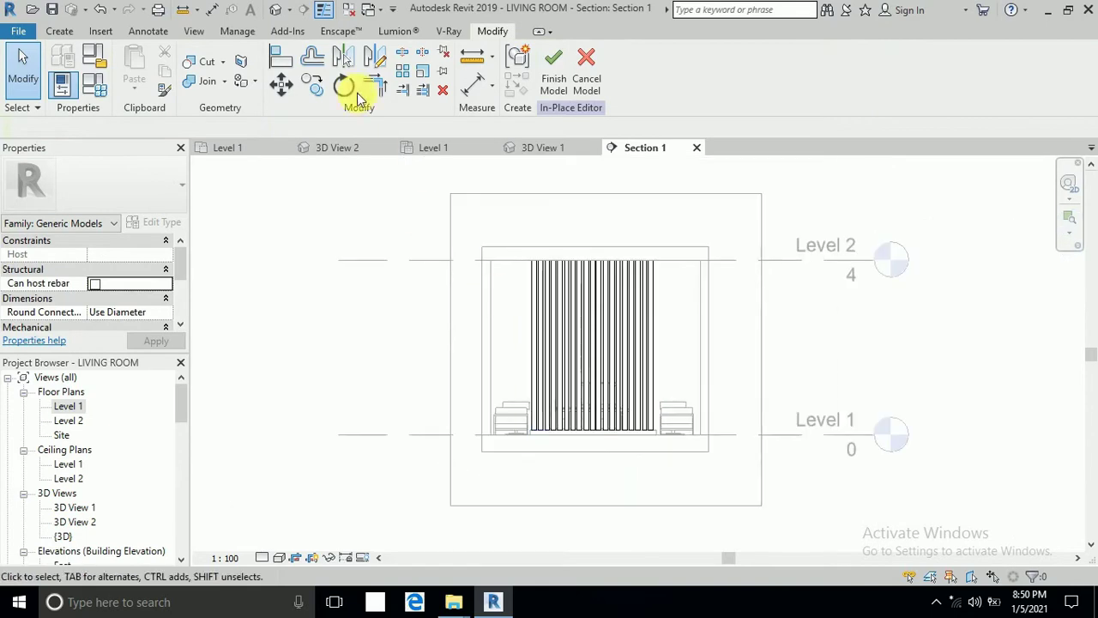
pyautogui.click(277, 12)
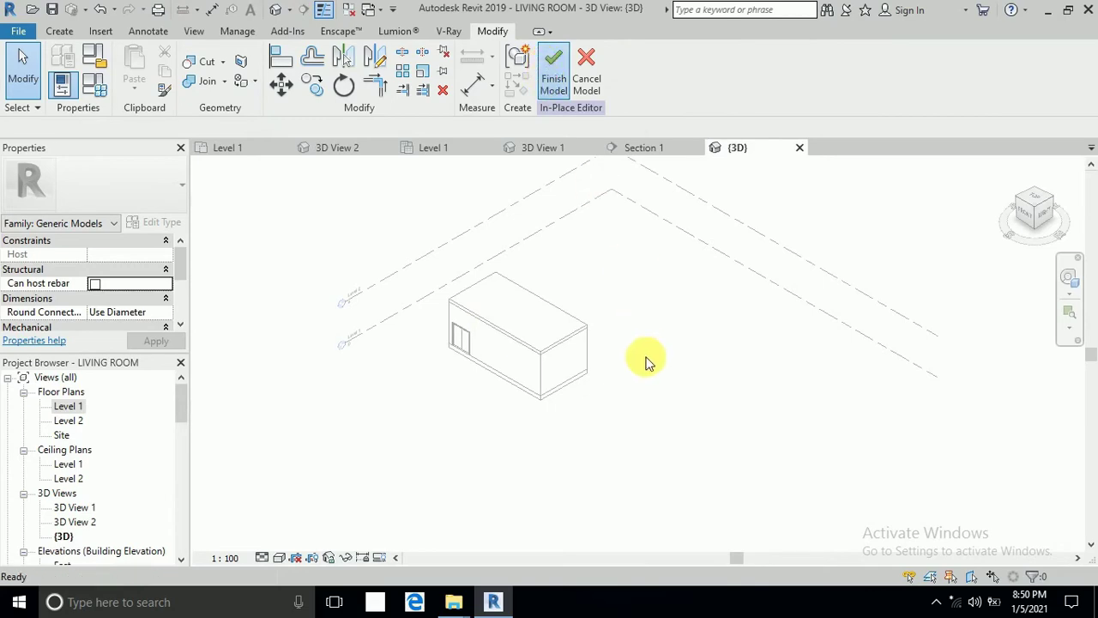
pyautogui.scroll(5, 644, 360)
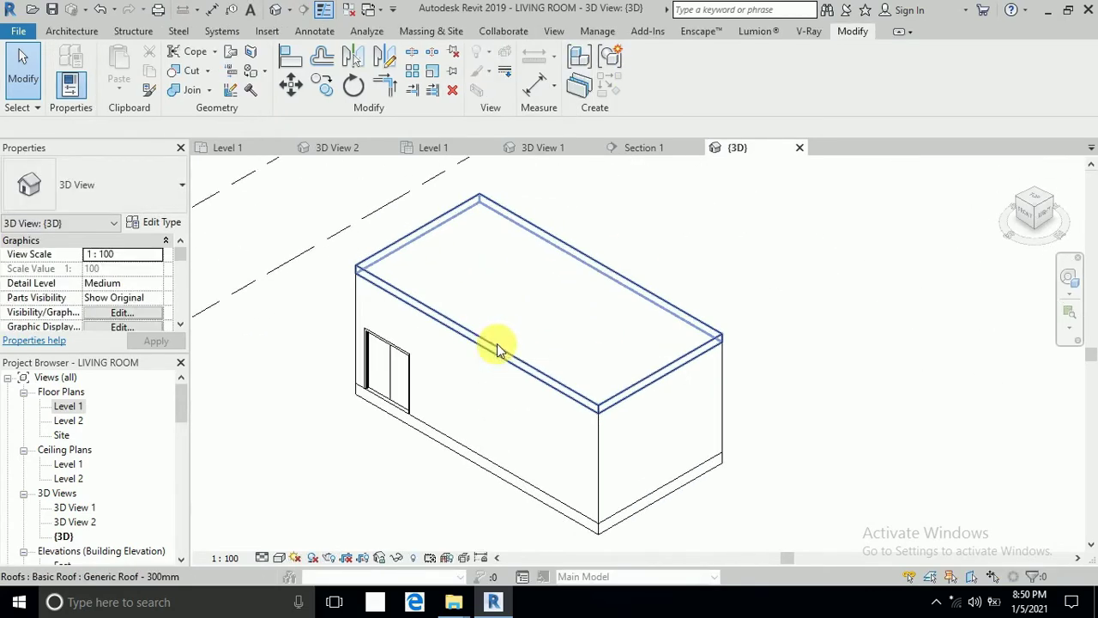
# Step: Hide the roof element in the default 3D view to expose the slatted partition
pyautogui.click(497, 343)
pyautogui.rightClick(479, 304)
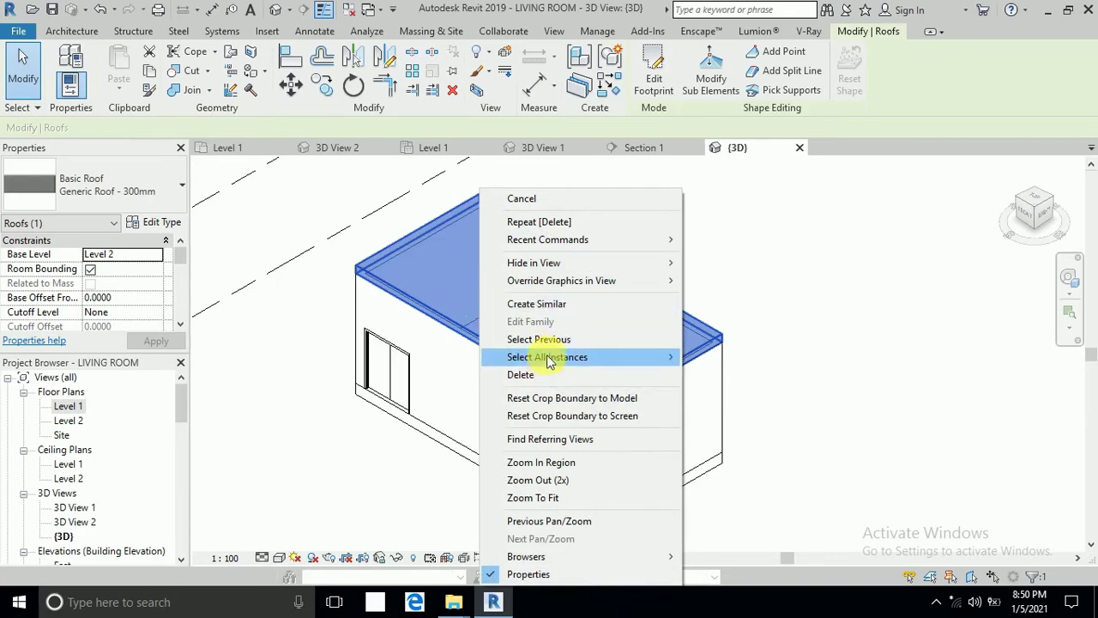
pyautogui.moveTo(542, 263)
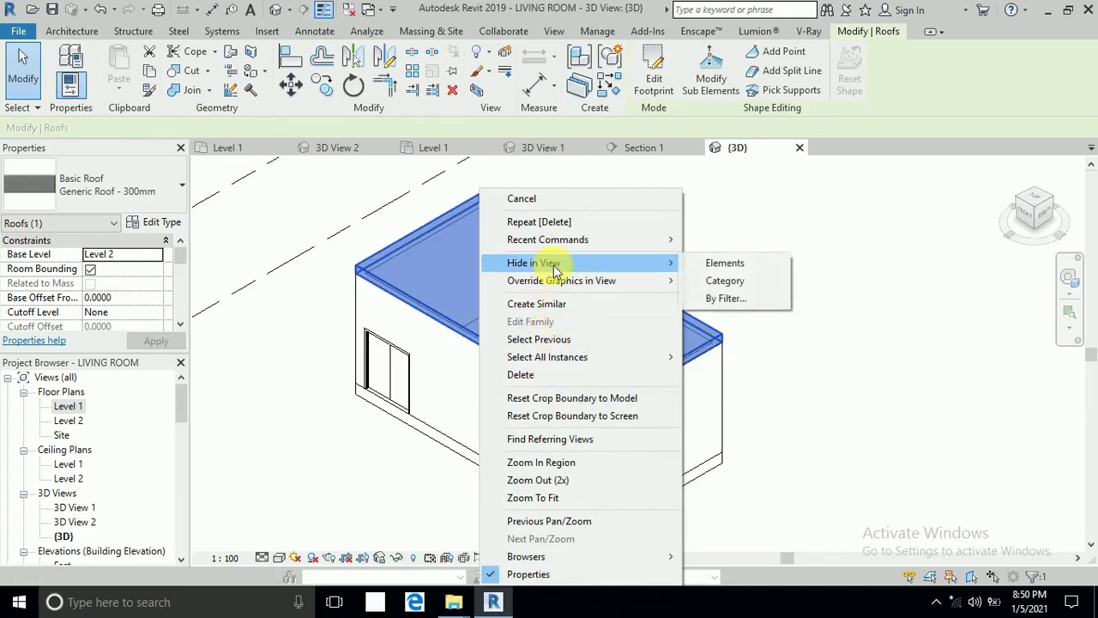
pyautogui.click(717, 264)
pyautogui.scroll(6, 773, 326)
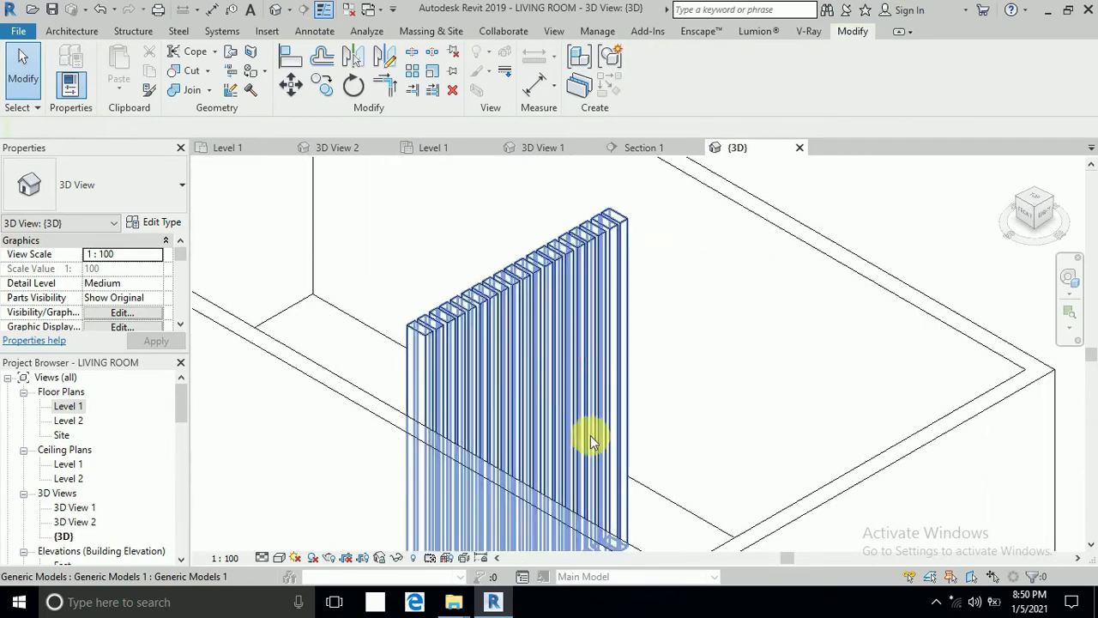
pyautogui.scroll(-2, 646, 298)
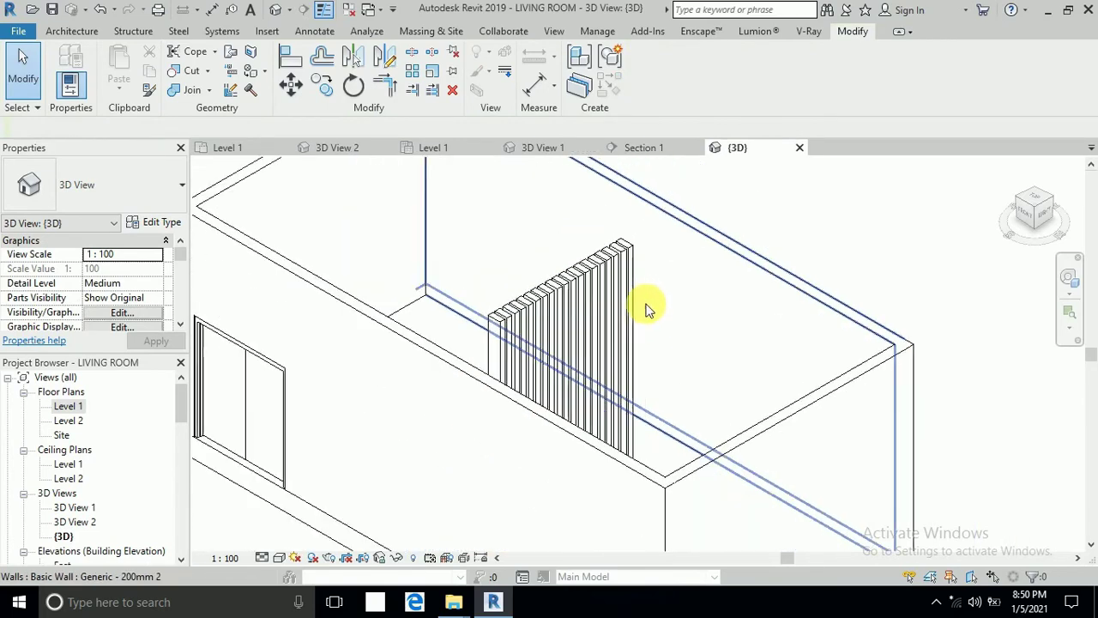
# Step: Inspect the slatted partition in 3D View 1 and 3D View 2, examining how the end slats sit on the low wall
pyautogui.doubleClick(75, 507)
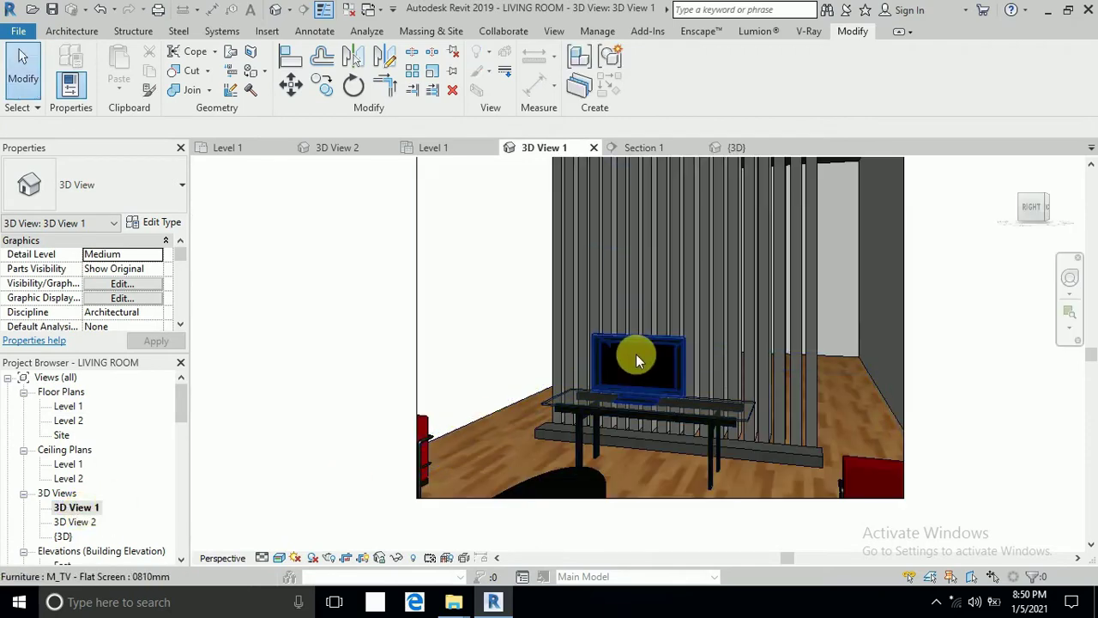
pyautogui.doubleClick(84, 523)
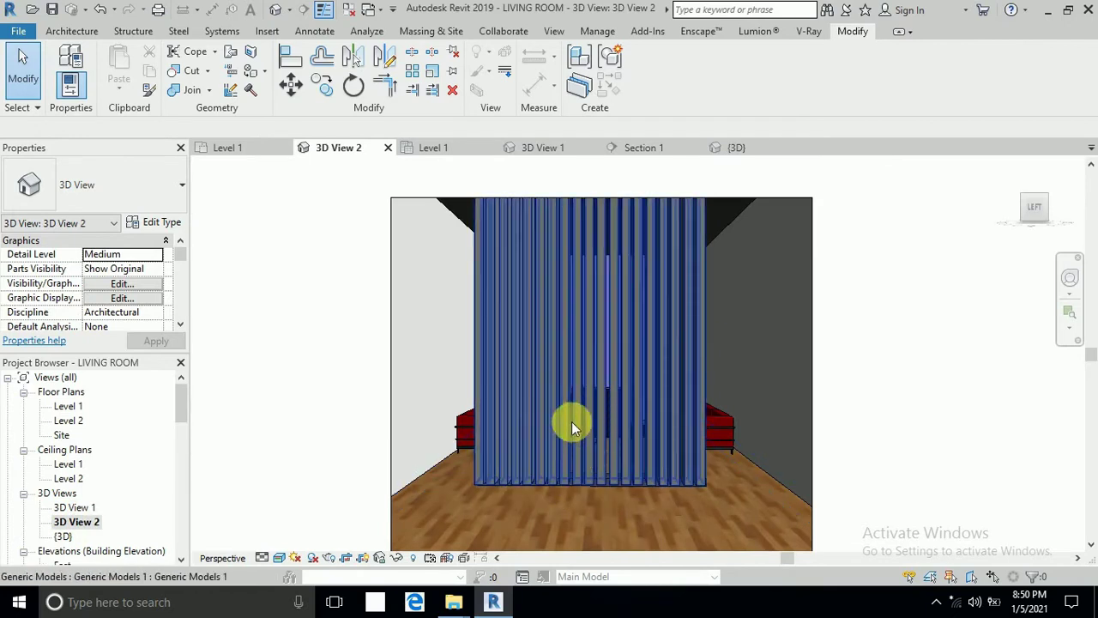
pyautogui.doubleClick(77, 507)
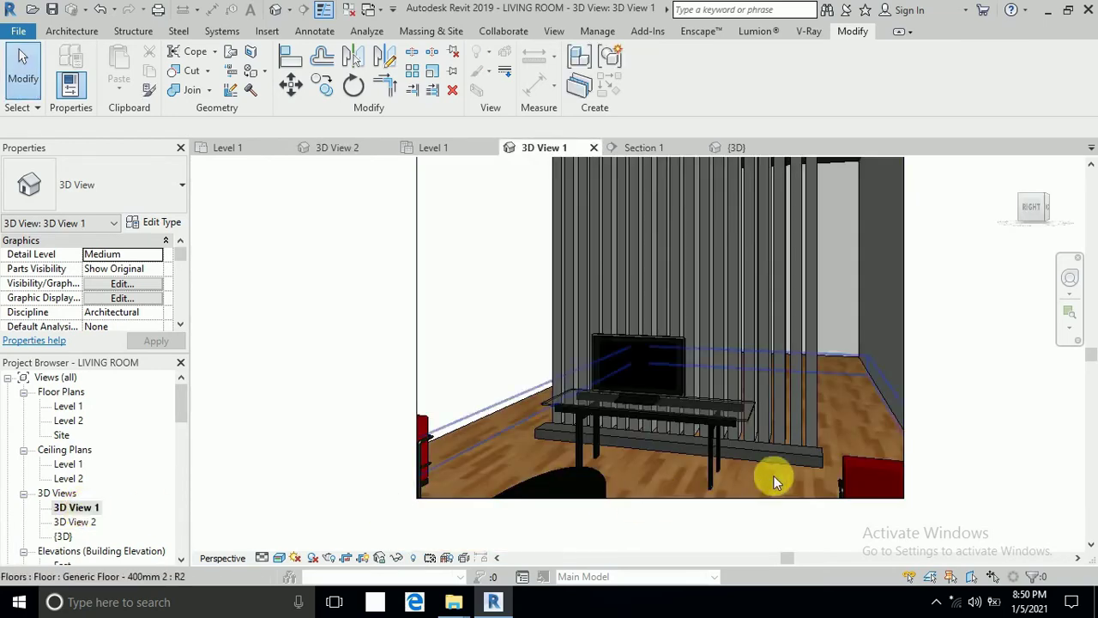
pyautogui.scroll(5, 801, 429)
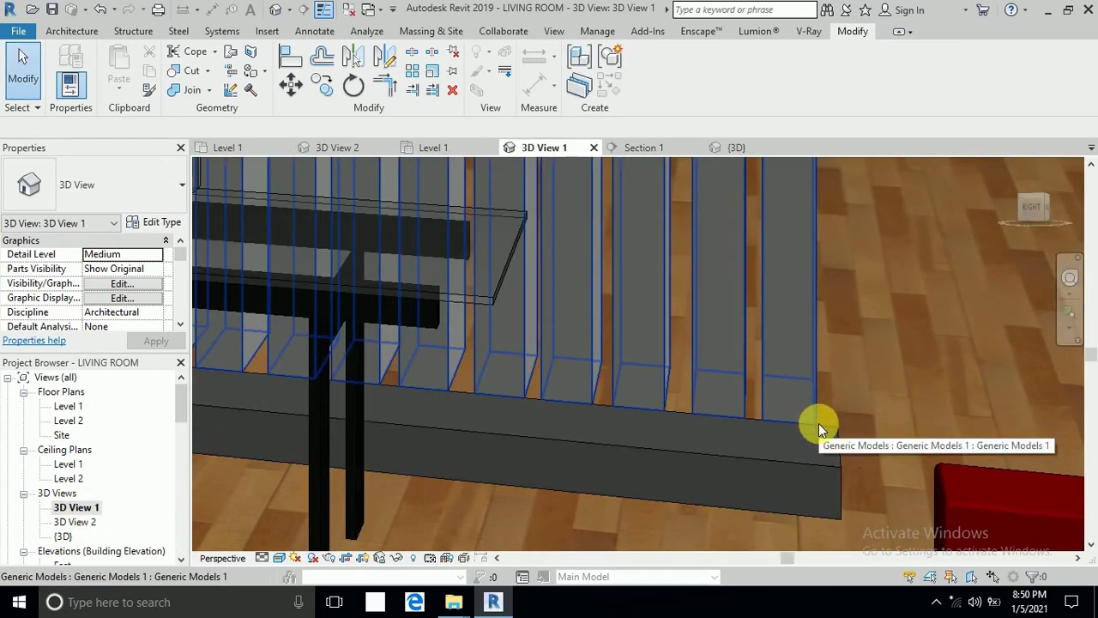
pyautogui.scroll(-2, 686, 440)
pyautogui.keyDown('shift'); pyautogui.moveTo(686, 440); pyautogui.dragTo(689, 470, button='middle'); pyautogui.keyUp('shift')
pyautogui.scroll(1, 683, 470)
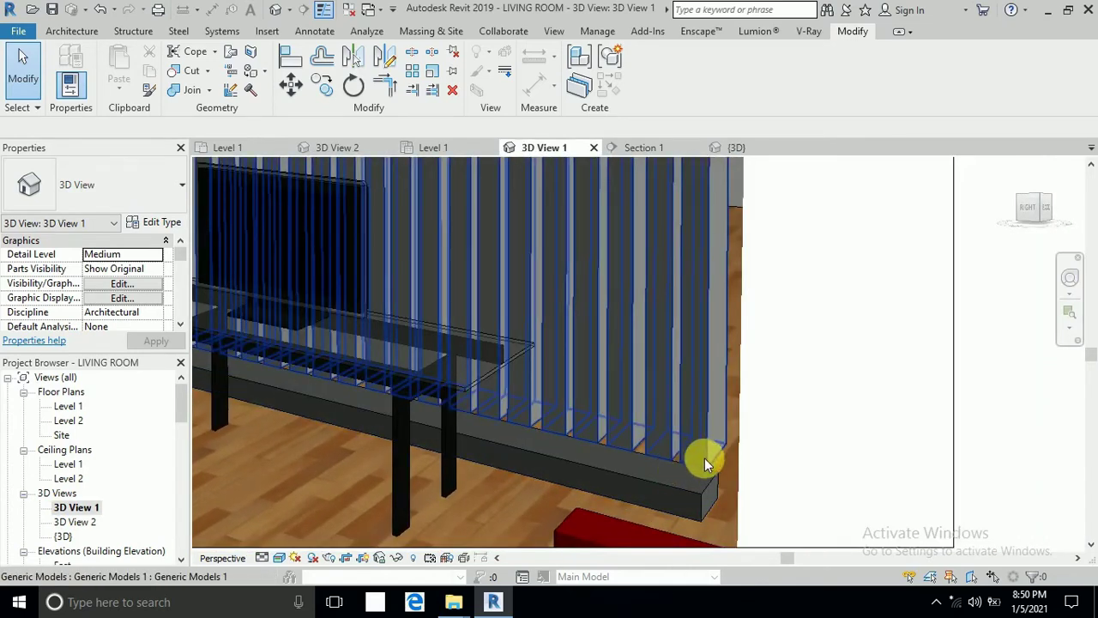
# Step: Edit the slatted partition in place and set its extrusion end to 0.0800
pyautogui.scroll(3, 712, 468)
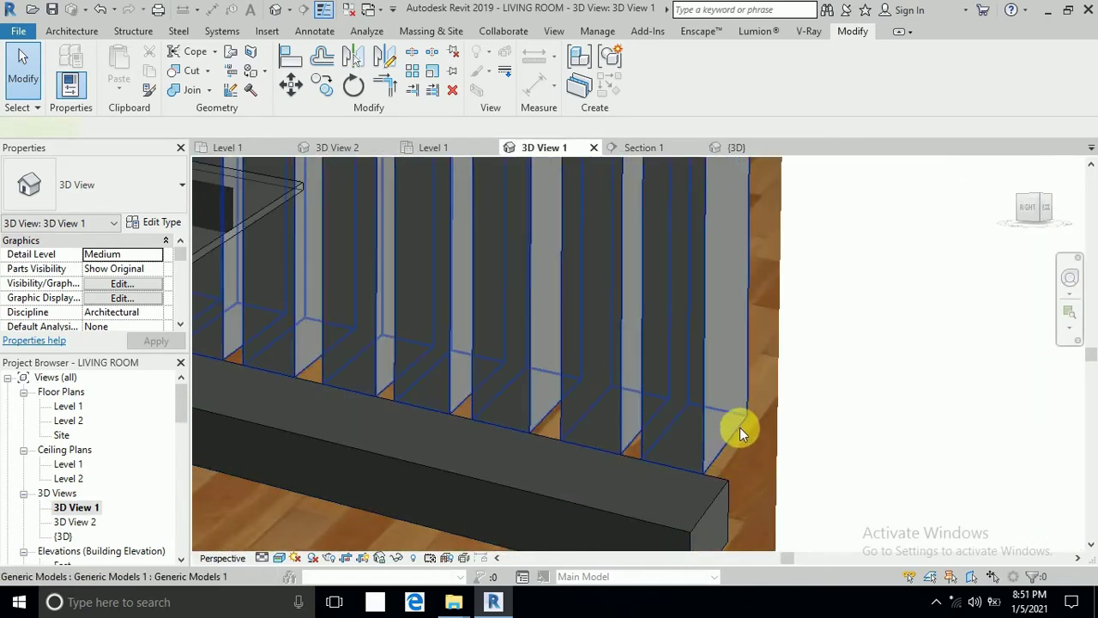
pyautogui.click(740, 427)
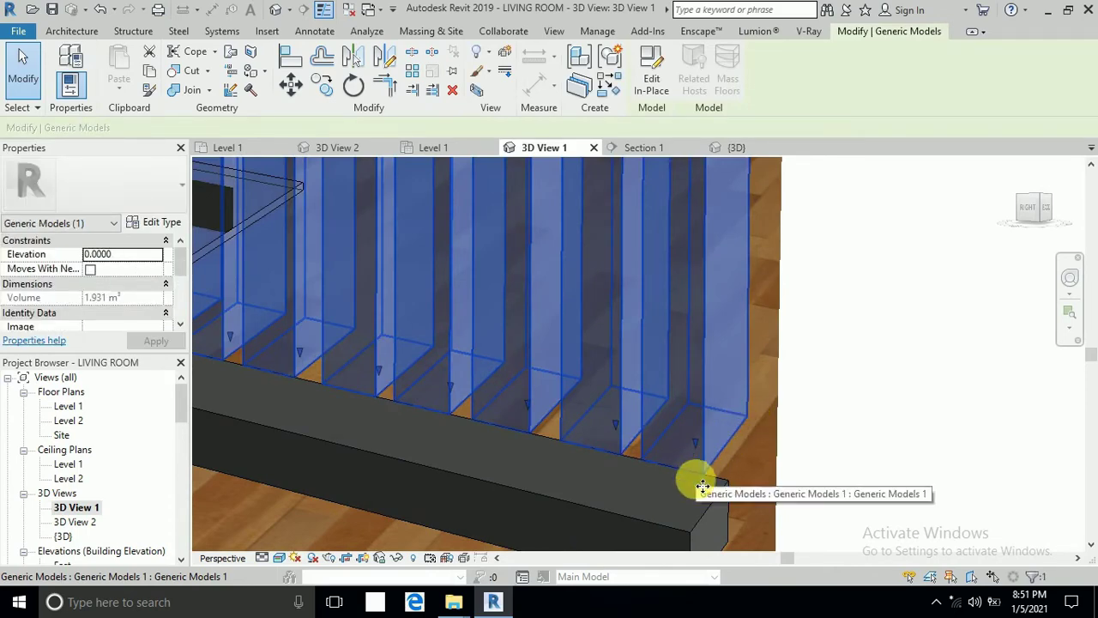
pyautogui.scroll(-2, 678, 424)
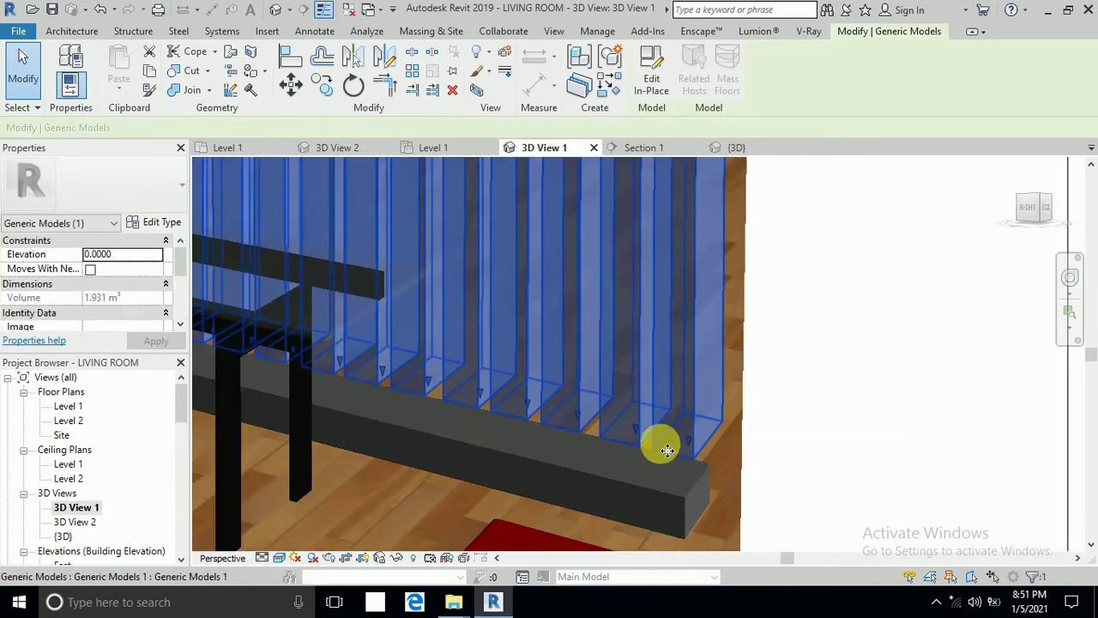
pyautogui.scroll(-3, 123, 271)
pyautogui.scroll(3, 124, 258)
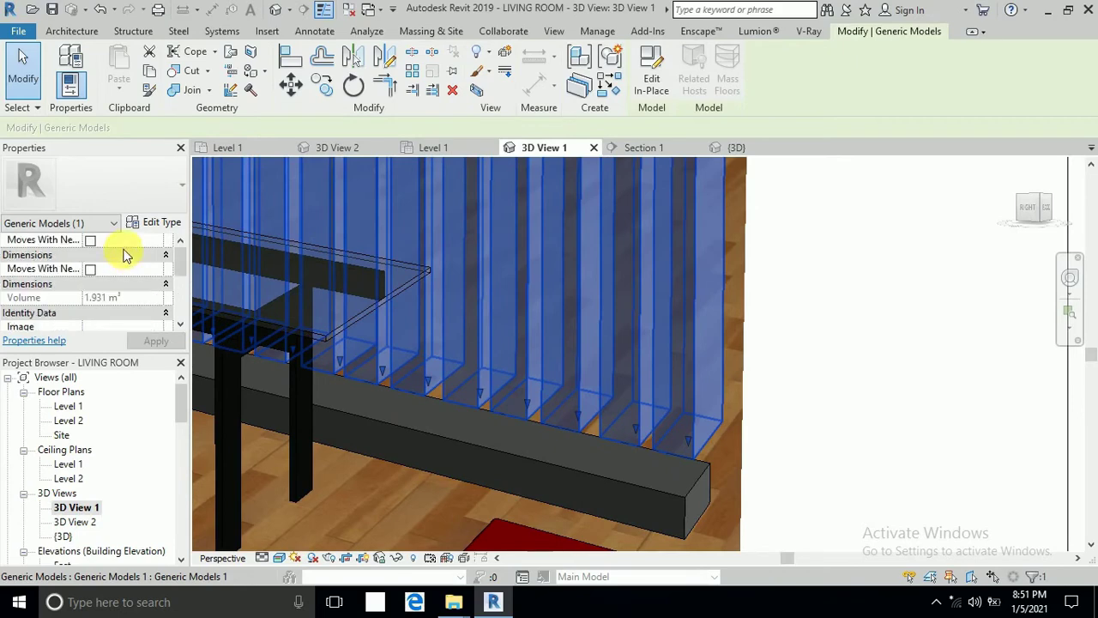
pyautogui.click(652, 83)
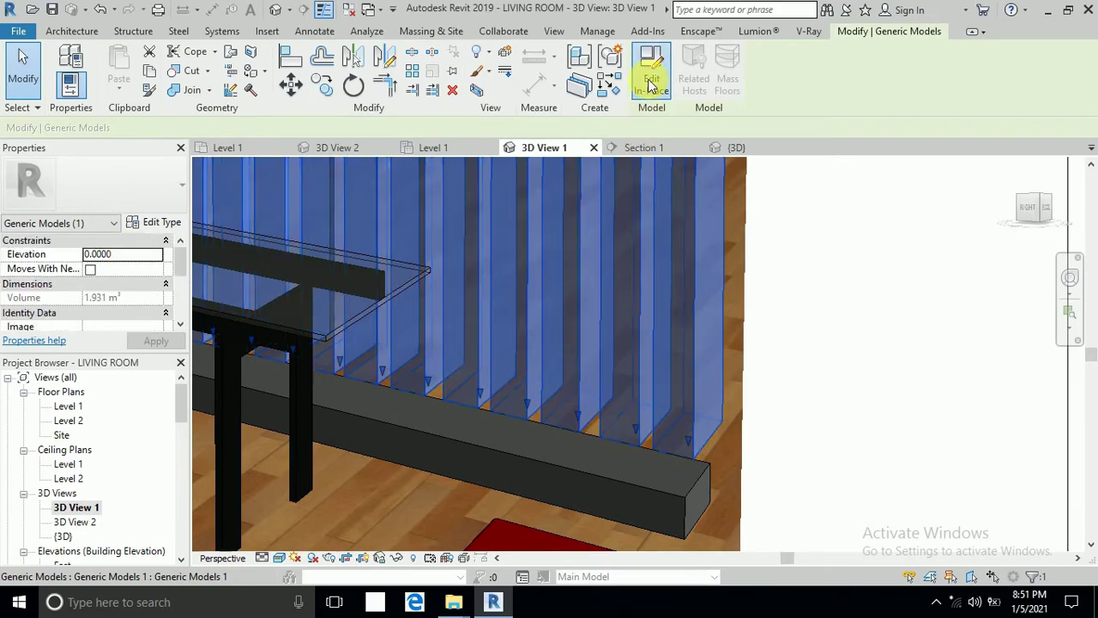
pyautogui.click(696, 371)
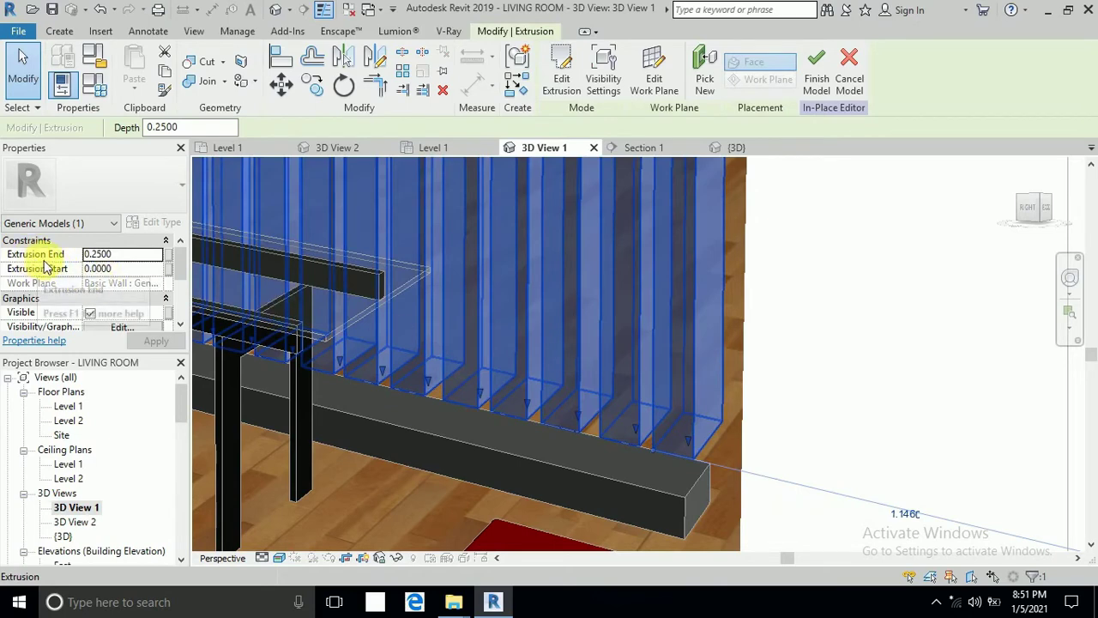
pyautogui.click(97, 254)
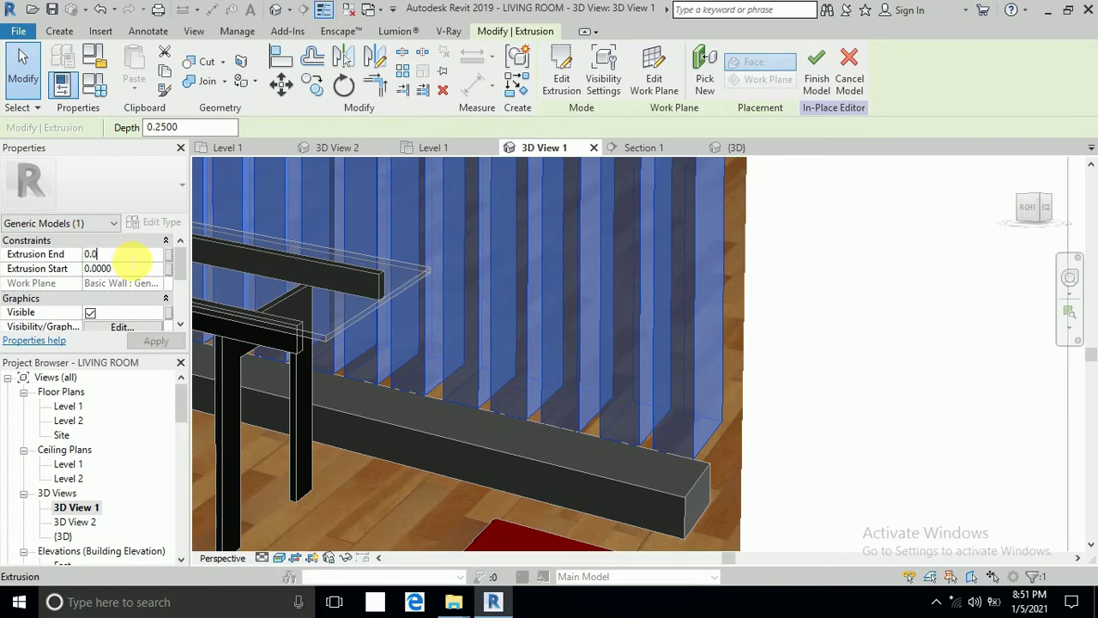
pyautogui.write('800')
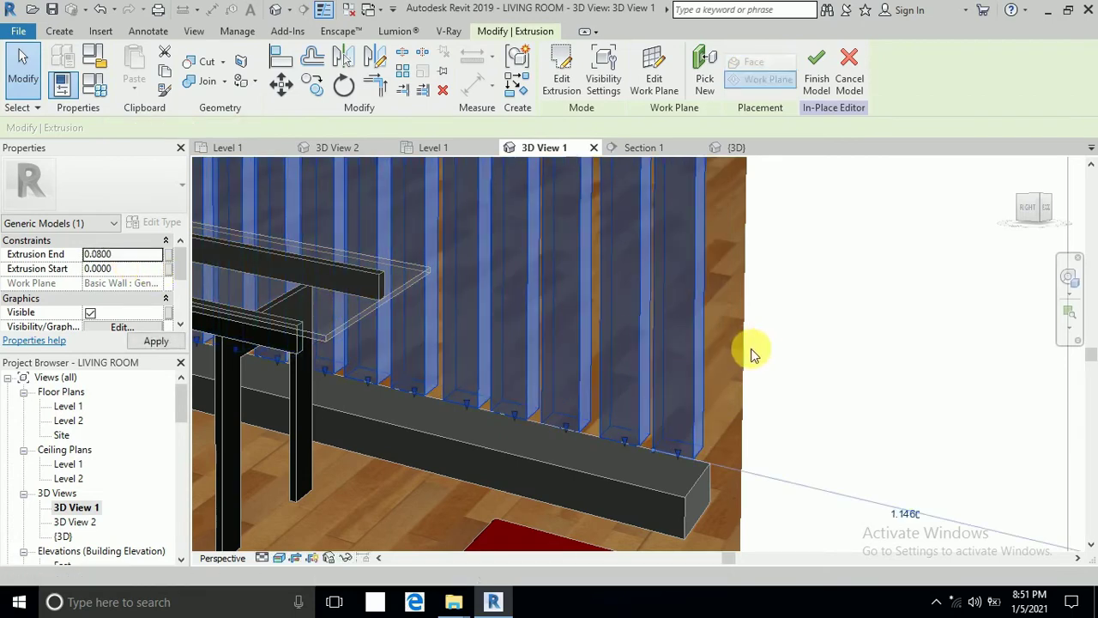
pyautogui.scroll(4, 718, 455)
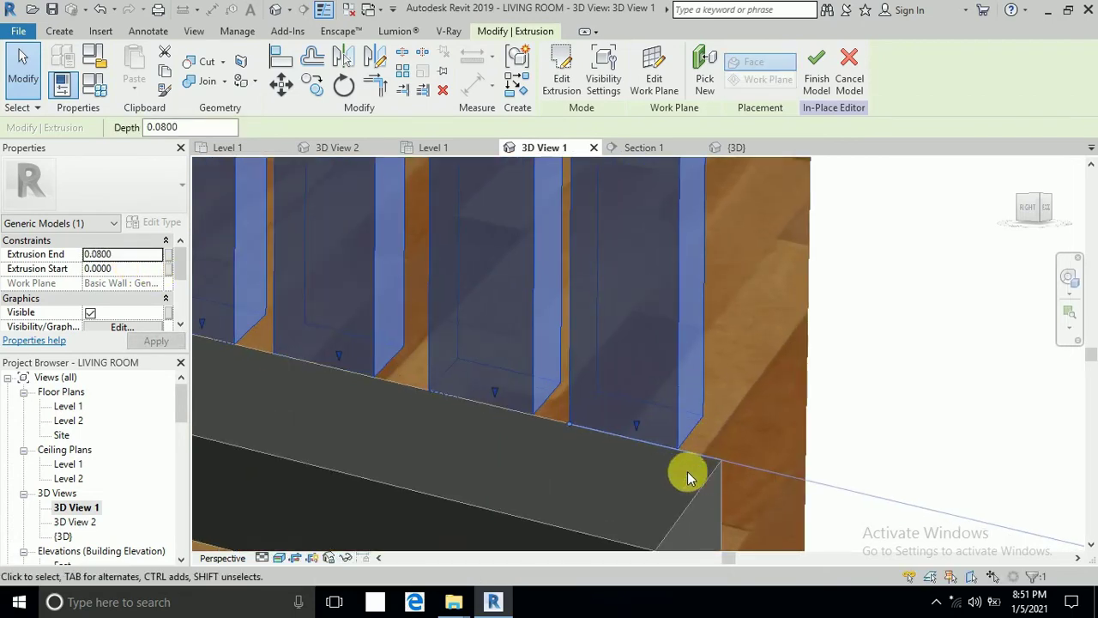
# Step: Reduce the slat extrusion's end value further, below 0.08, and finish the in-place model
pyautogui.press('Return')
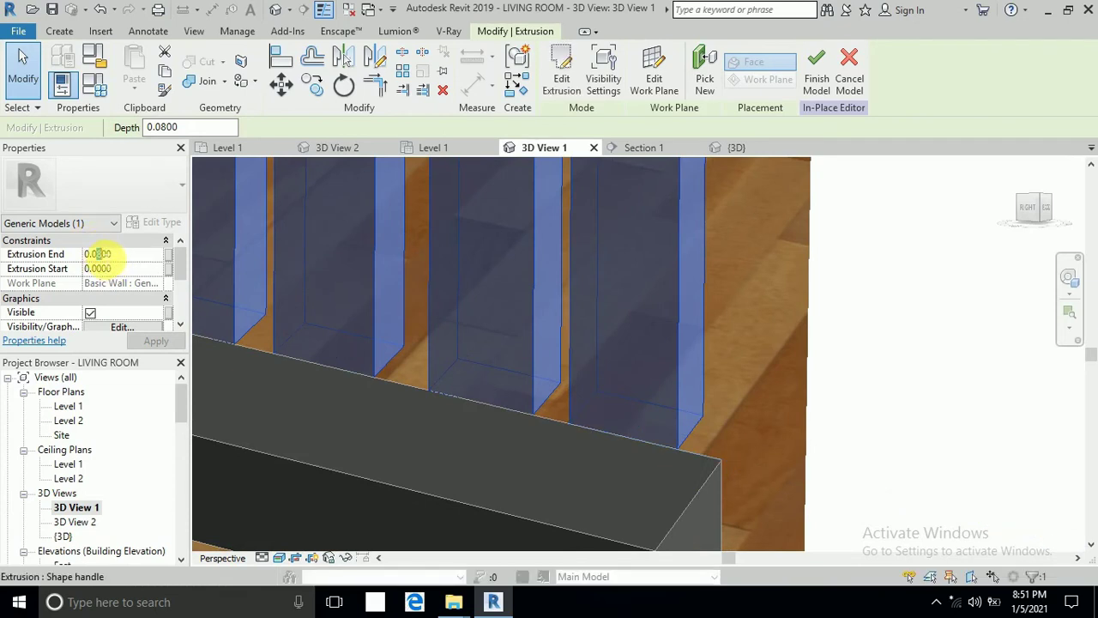
pyautogui.click(747, 307)
pyautogui.scroll(-3, 622, 286)
pyautogui.scroll(-6, 622, 286)
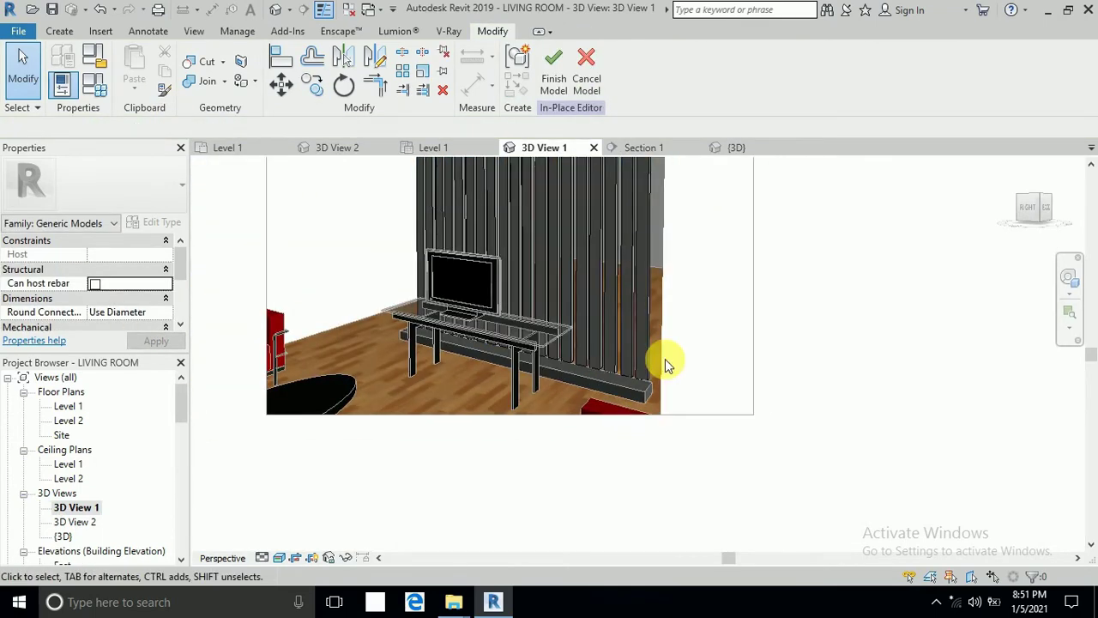
pyautogui.click(555, 69)
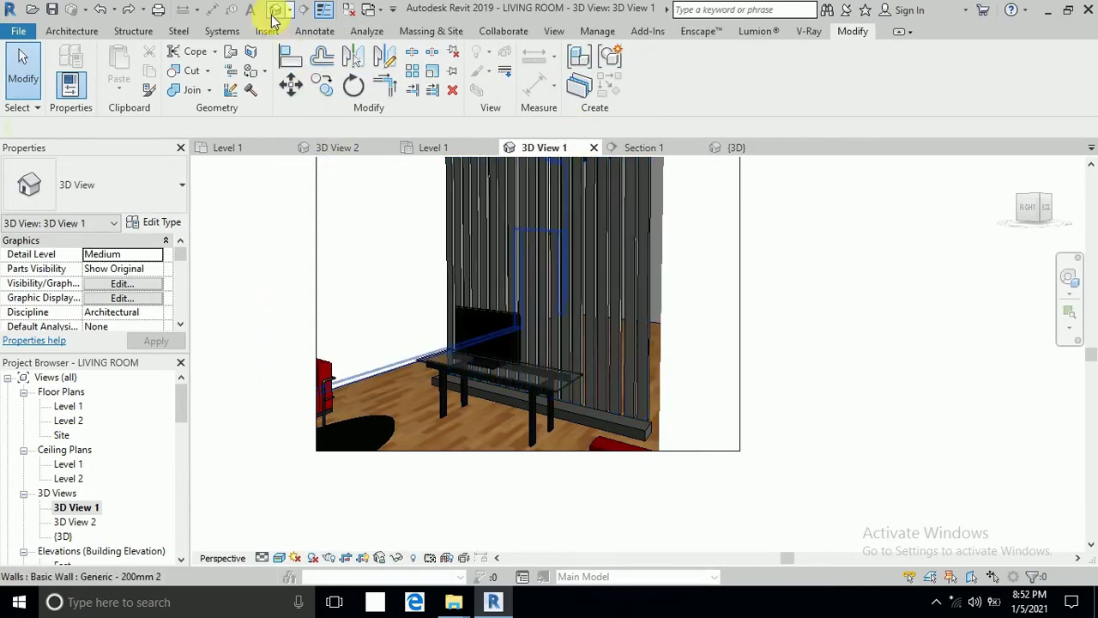
# Step: Inspect the thinner slatted partition behind the TV from the front in the default 3D view
pyautogui.click(275, 12)
pyautogui.scroll(-3, 666, 387)
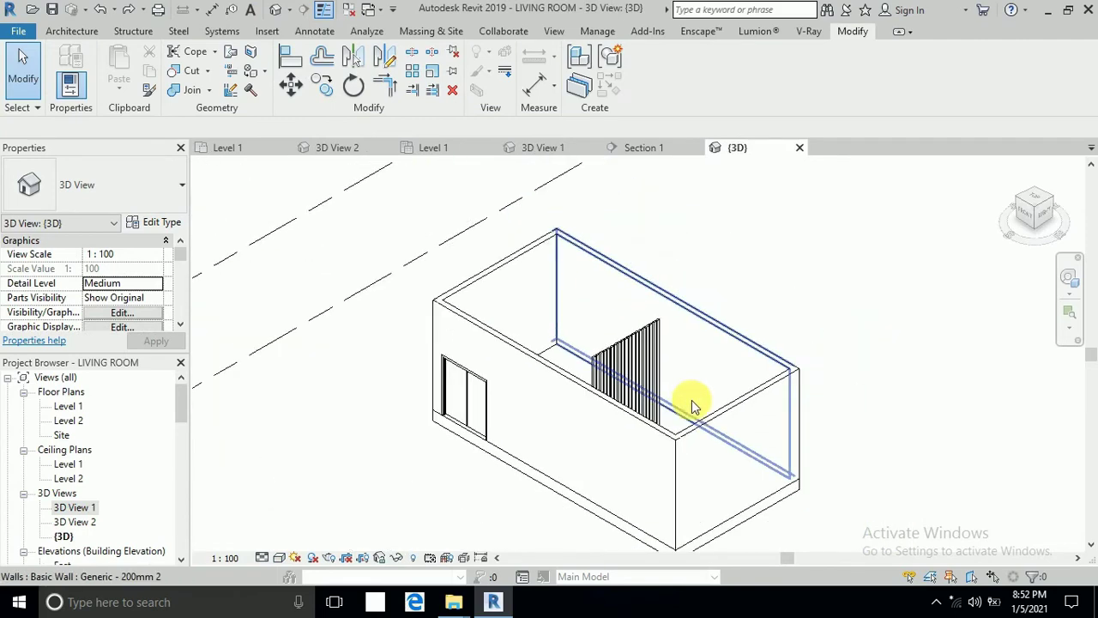
pyautogui.keyDown('shift'); pyautogui.moveTo(605, 486); pyautogui.dragTo(536, 532, button='middle'); pyautogui.keyUp('shift')
pyautogui.scroll(3, 657, 282)
pyautogui.scroll(-3, 657, 282)
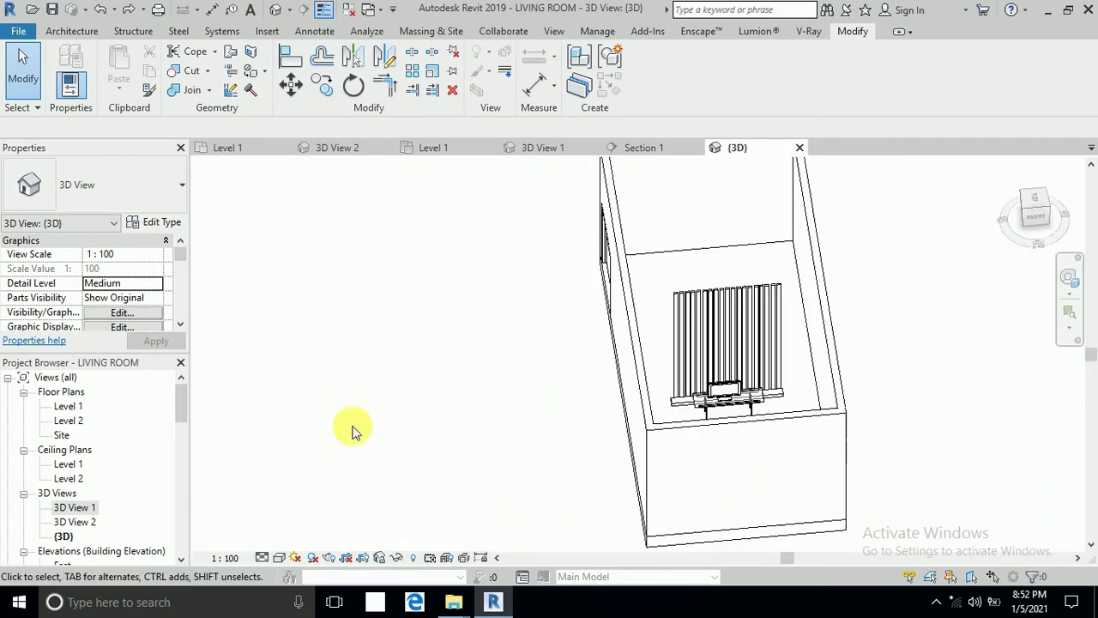
# Step: Create a building section running lengthwise across the whole room on the Level 1 floor plan and open its section view
pyautogui.doubleClick(66, 409)
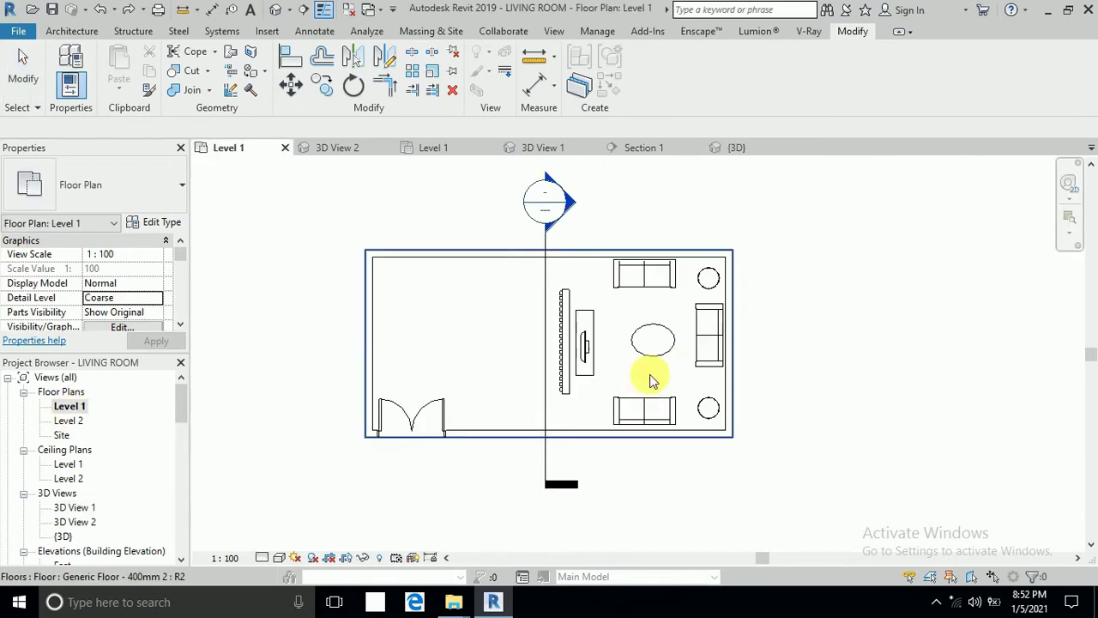
pyautogui.click(303, 9)
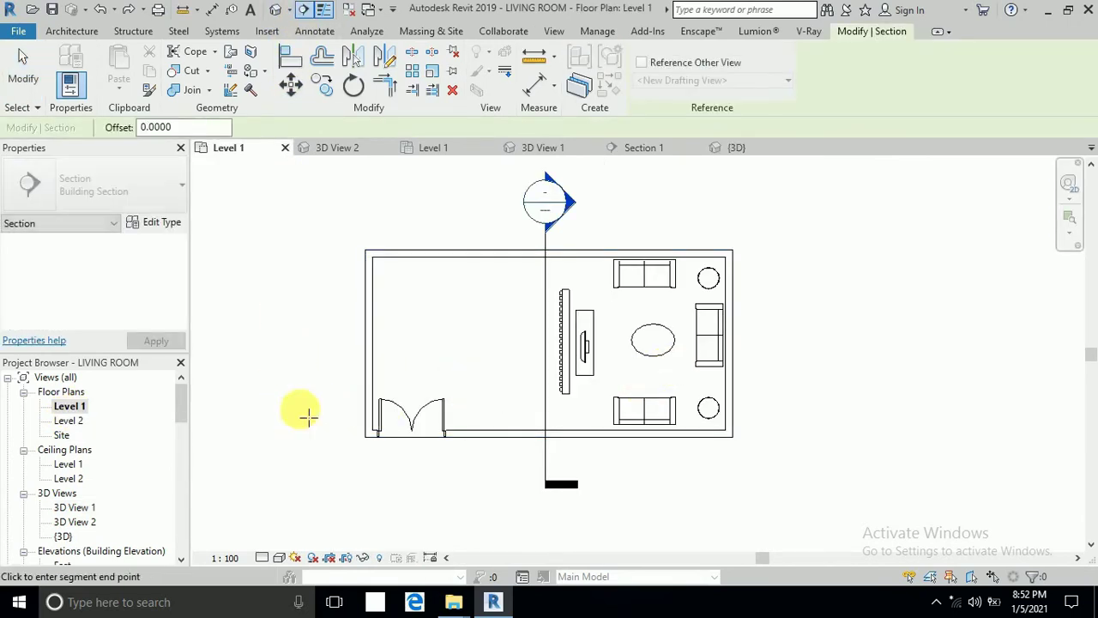
pyautogui.click(296, 408)
pyautogui.click(804, 409)
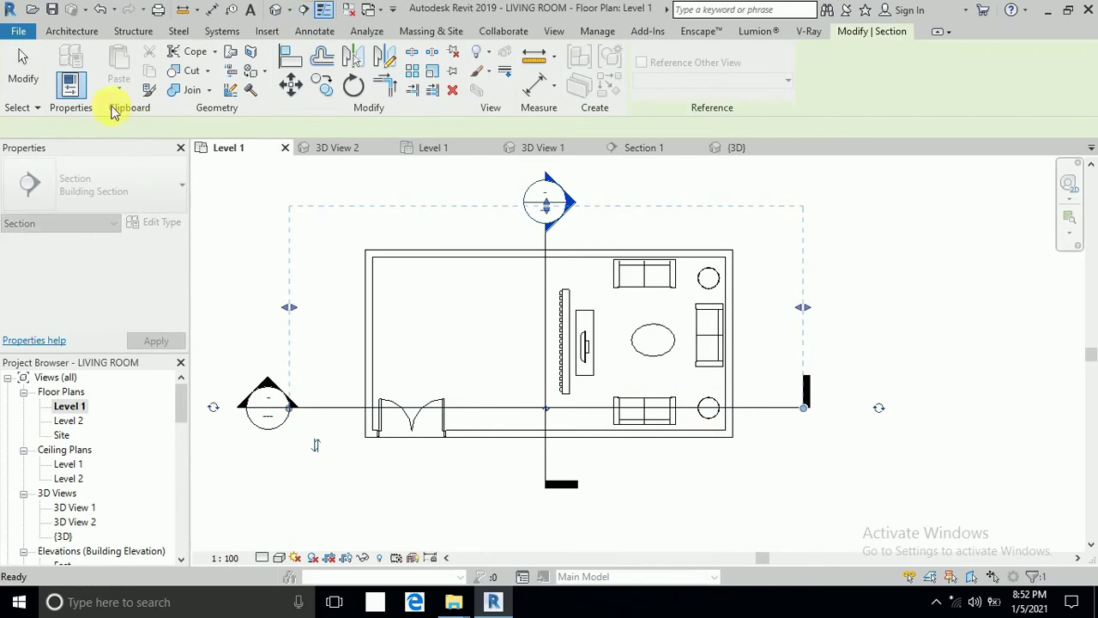
pyautogui.click(24, 65)
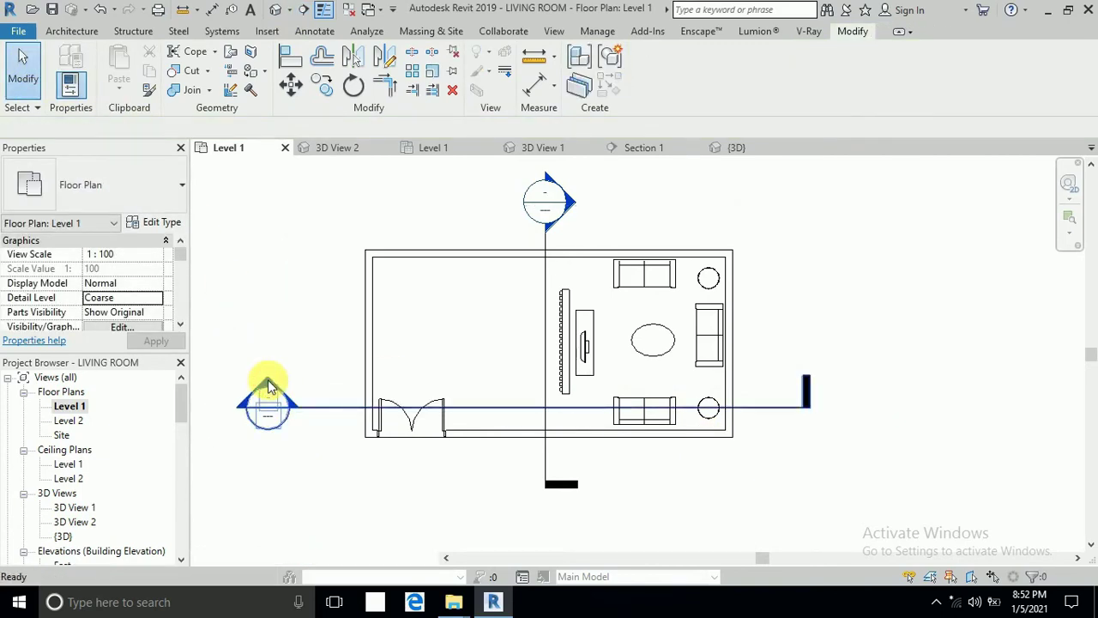
pyautogui.doubleClick(268, 383)
pyautogui.scroll(5, 629, 408)
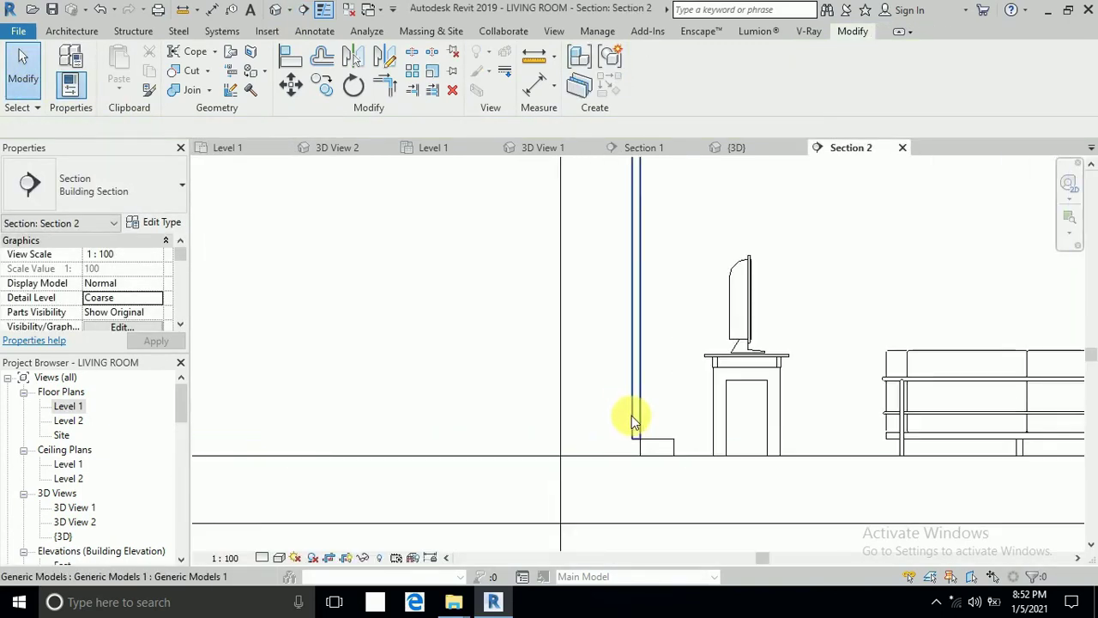
# Step: Copy the slatted partition 0.08 horizontally toward the TV so the copy stands on the low wall, with Constrain off
pyautogui.click(633, 418)
pyautogui.scroll(-2, 592, 344)
pyautogui.click(322, 86)
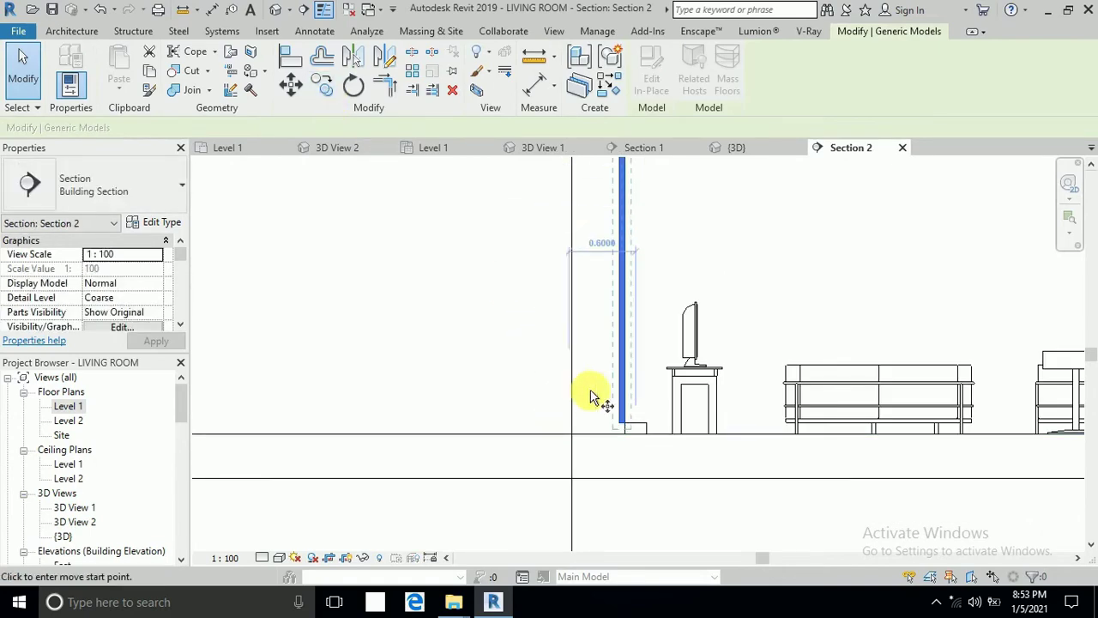
pyautogui.scroll(3, 618, 412)
pyautogui.scroll(3, 636, 438)
pyautogui.click(657, 447)
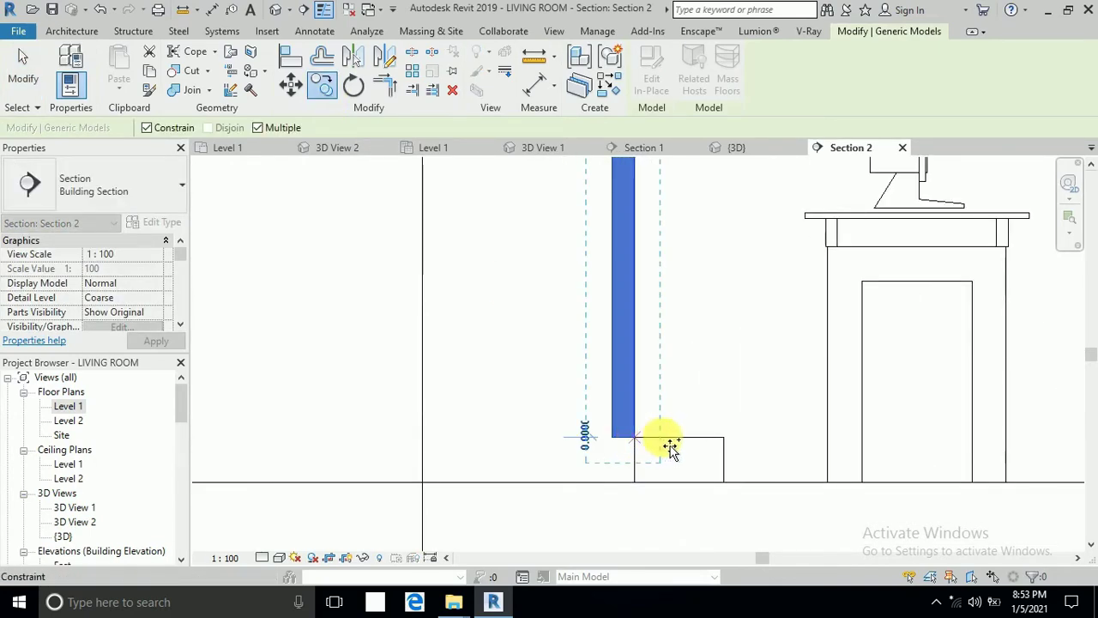
pyautogui.click(147, 127)
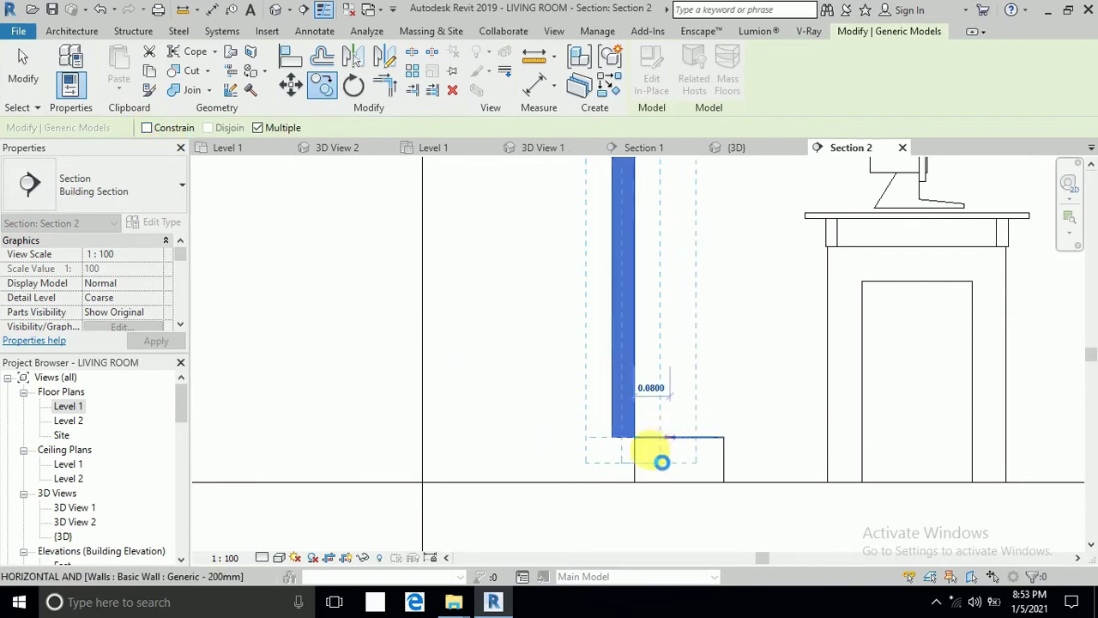
pyautogui.click(652, 459)
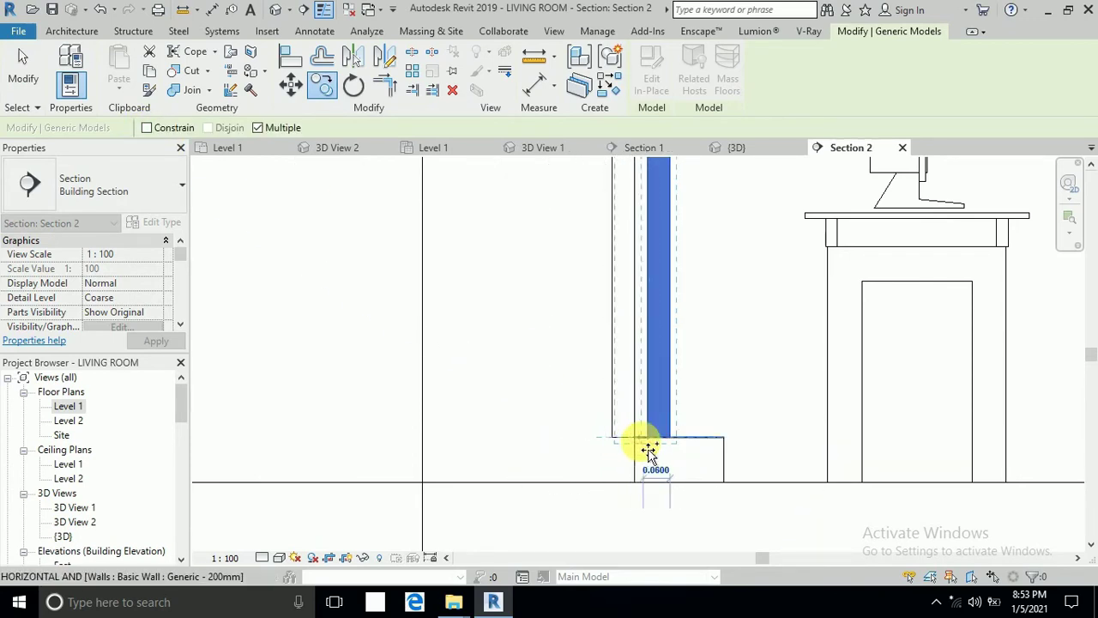
# Step: Move the copied slatted partition horizontally toward the middle of the low wall's top
pyautogui.scroll(2, 650, 452)
pyautogui.click(292, 89)
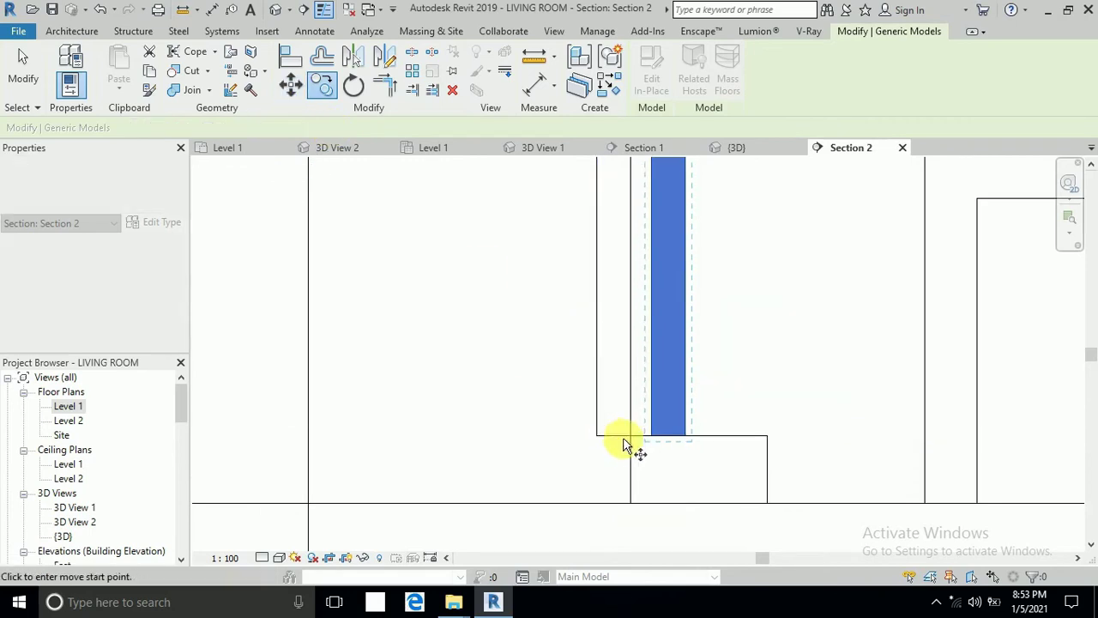
pyautogui.click(631, 436)
pyautogui.click(657, 442)
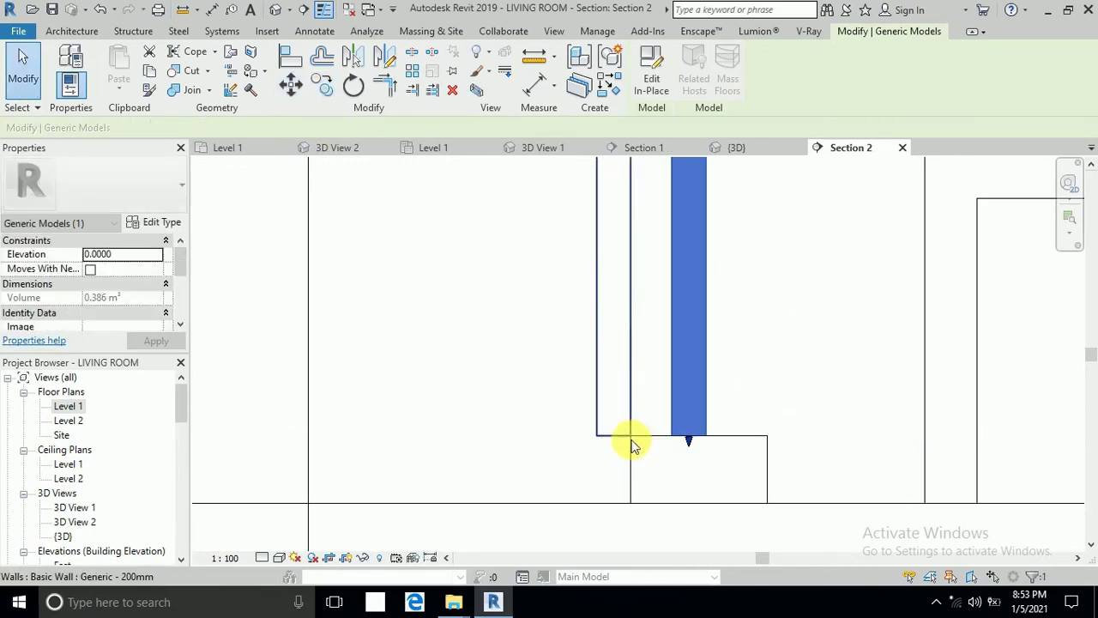
# Step: Delete the original slatted partition that stands beside the low wall
pyautogui.scroll(-4, 611, 417)
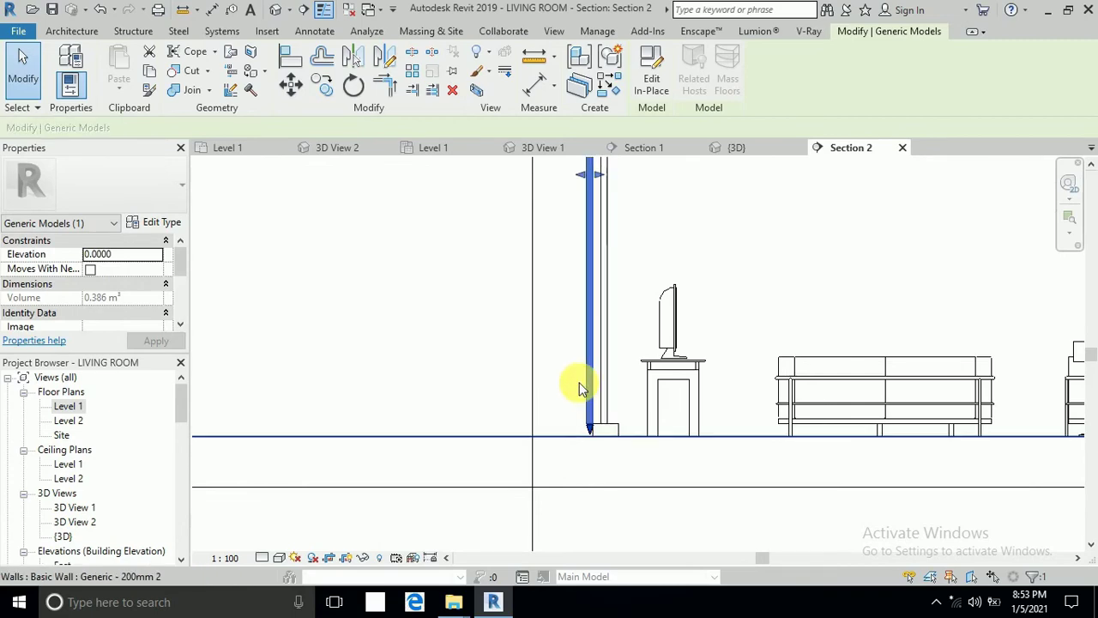
pyautogui.press('Escape')
pyautogui.scroll(-6, 591, 437)
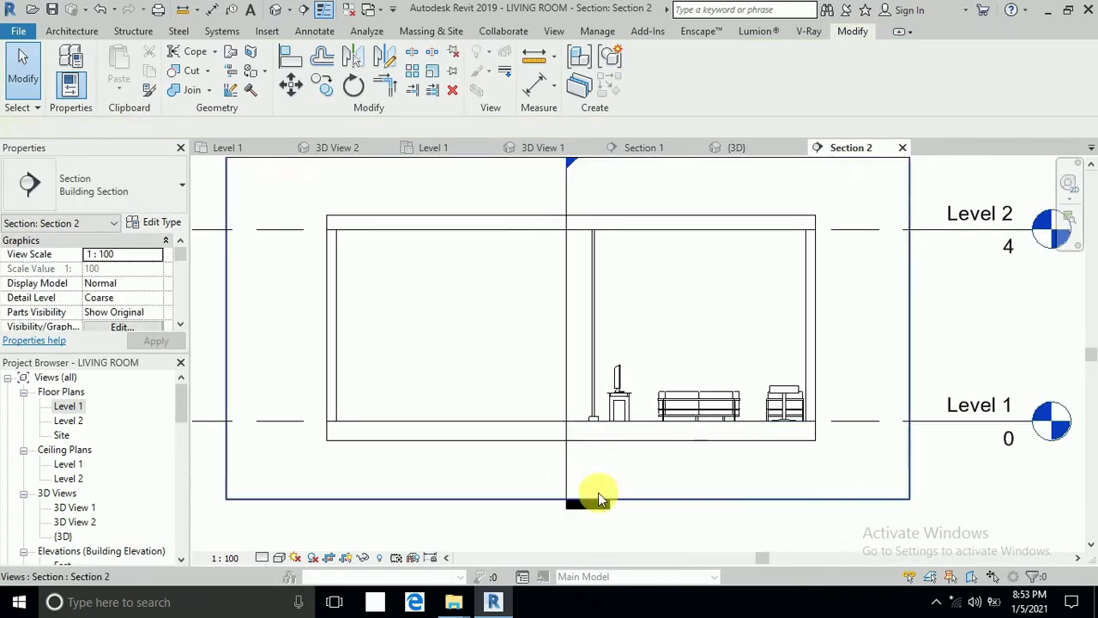
pyautogui.scroll(-4, 583, 427)
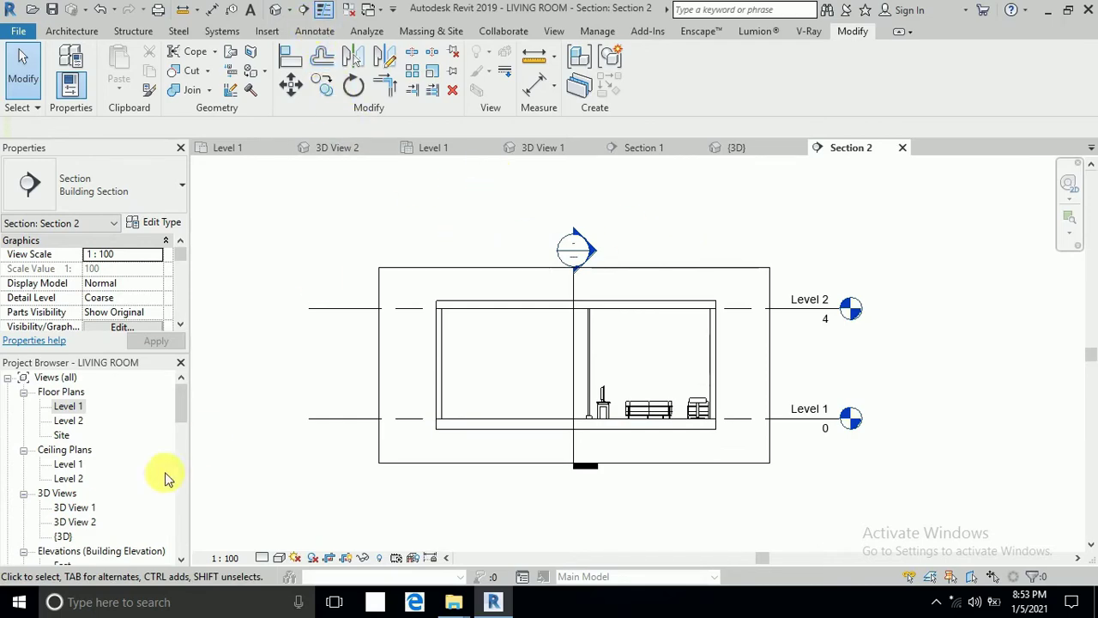
# Step: Open 3D View 1 and enlarge its crop region upward and outward on both sides
pyautogui.doubleClick(76, 507)
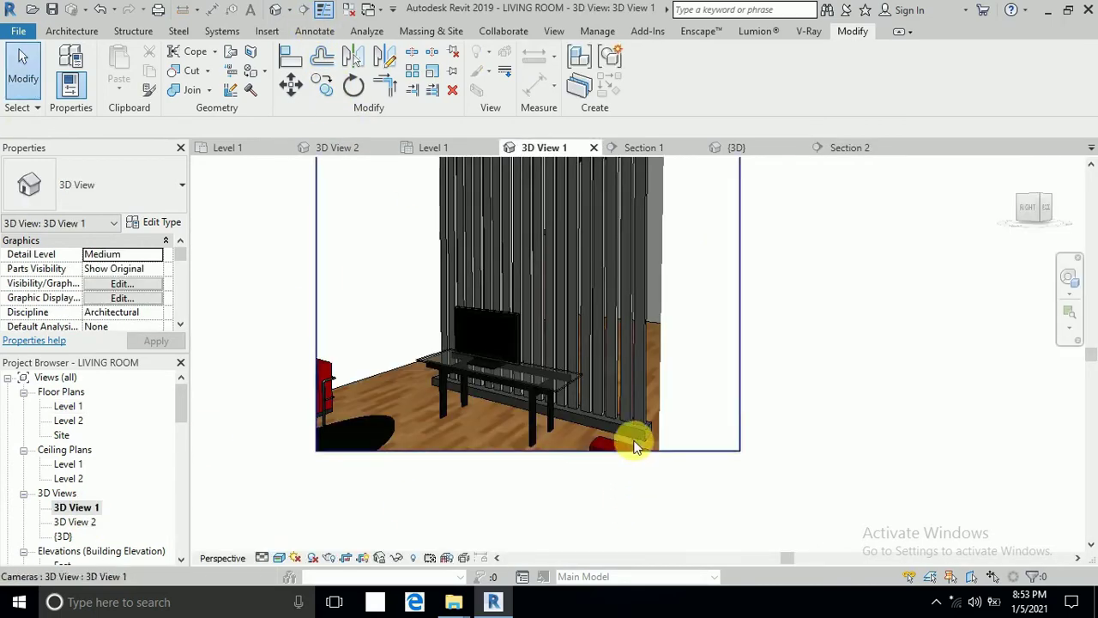
pyautogui.scroll(5, 639, 437)
pyautogui.scroll(2, 643, 442)
pyautogui.scroll(-4, 647, 463)
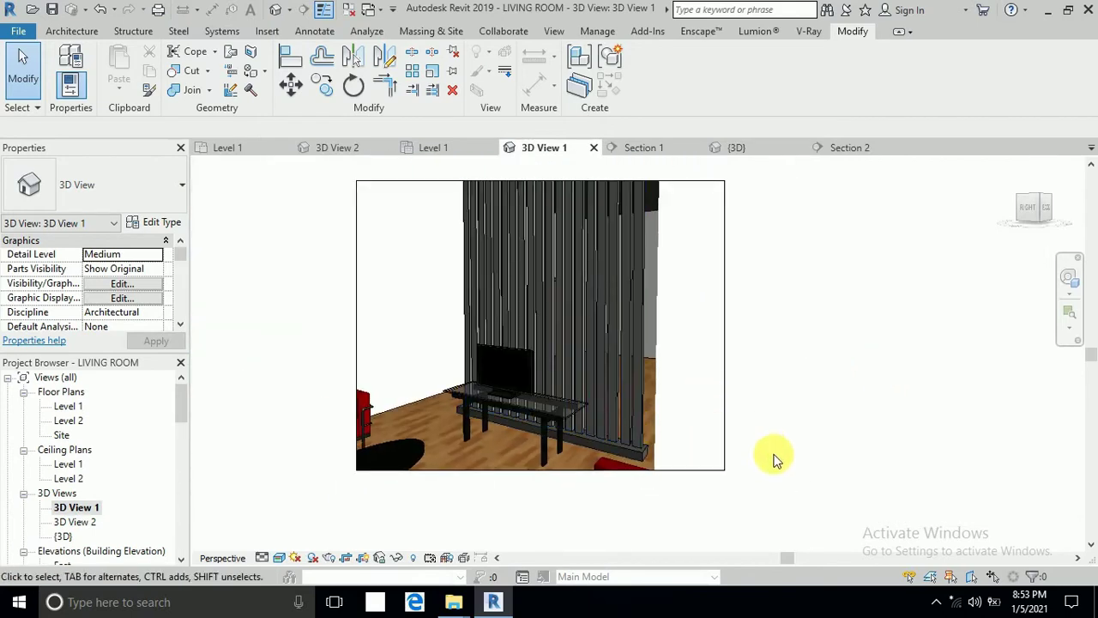
pyautogui.scroll(-2, 730, 390)
pyautogui.click(674, 273)
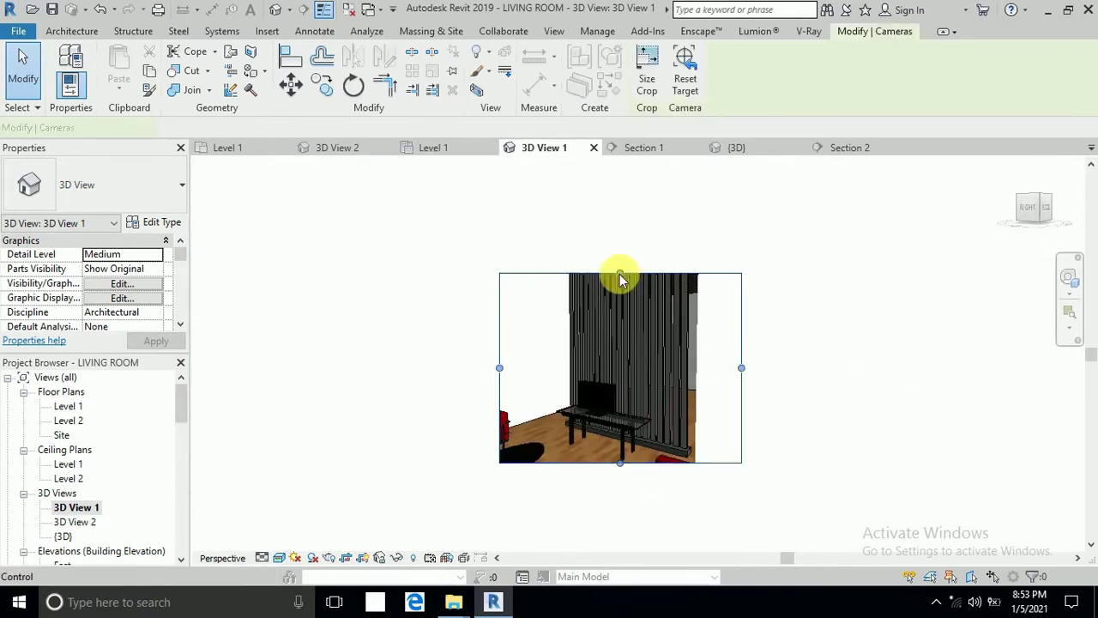
pyautogui.moveTo(621, 272); pyautogui.dragTo(626, 225)
pyautogui.moveTo(742, 343); pyautogui.dragTo(765, 345)
pyautogui.moveTo(500, 343); pyautogui.dragTo(478, 341)
pyautogui.press('Escape')
# Step: Examine the slatted partition on the low wall from floor to ceiling in 3D View 1
pyautogui.scroll(3, 648, 442)
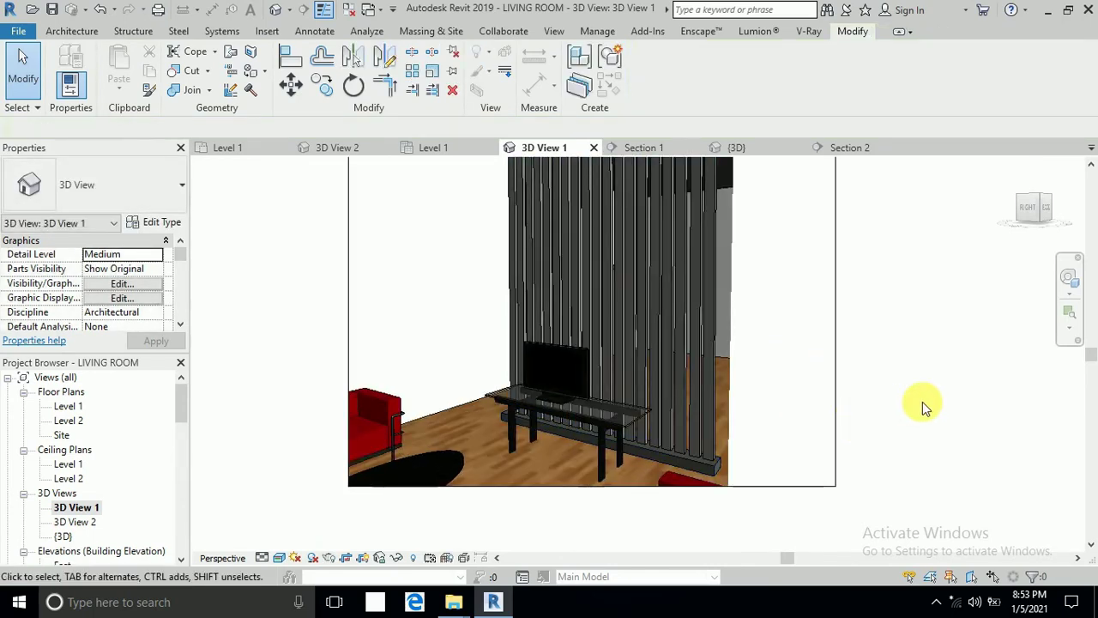
pyautogui.scroll(-4, 647, 395)
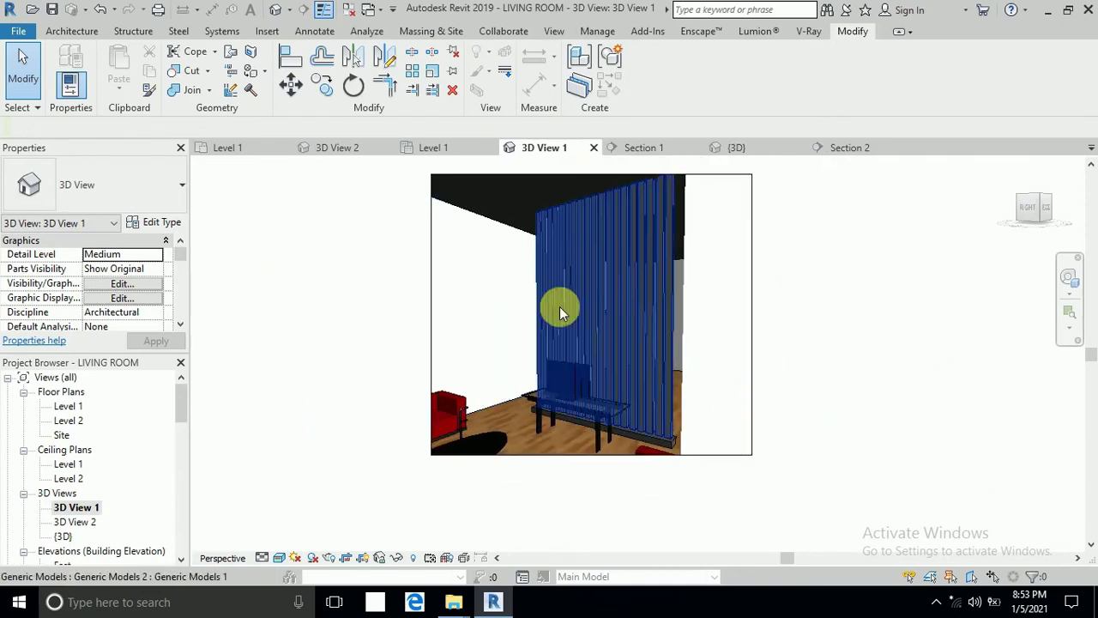
pyautogui.scroll(3, 544, 279)
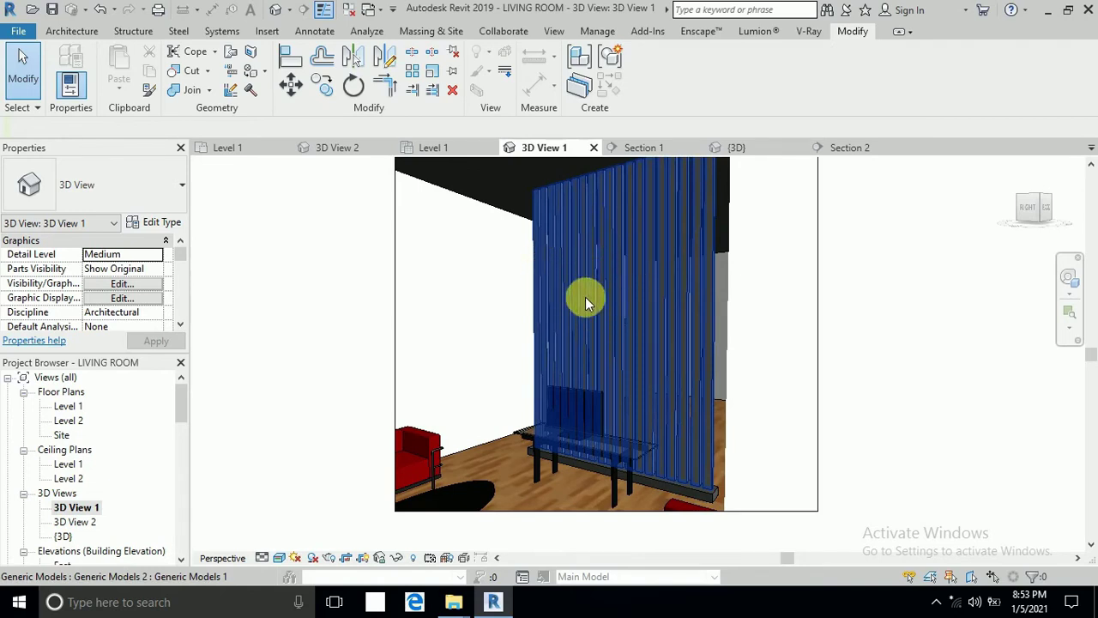
pyautogui.scroll(1, 621, 300)
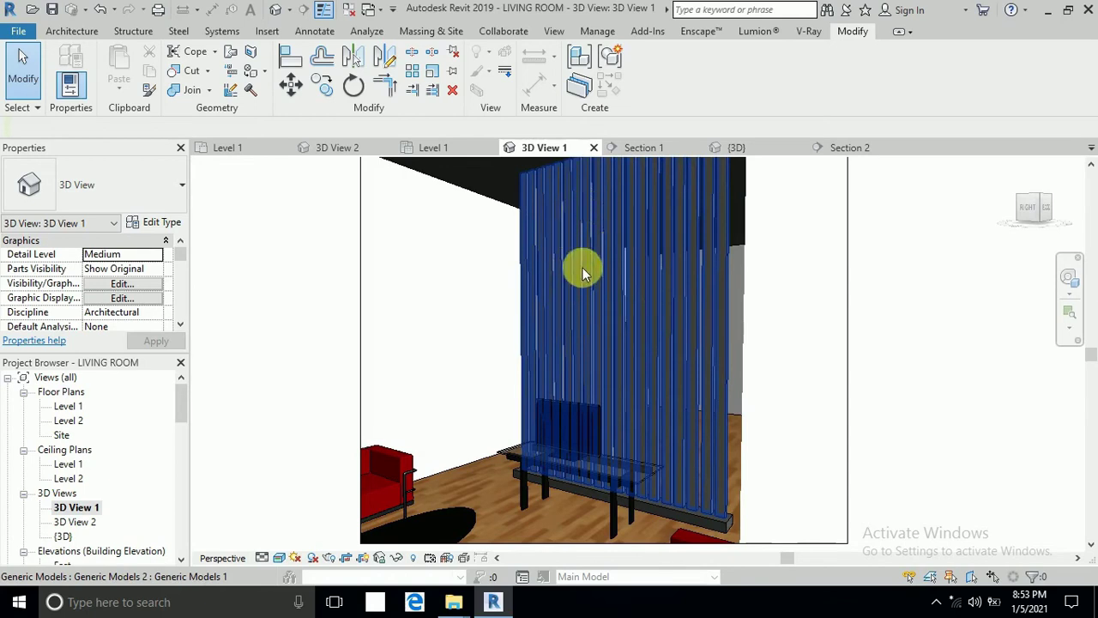
# Step: Open Section 1 from the Level 1 floor plan and edit the slatted partition in place
pyautogui.scroll(-1, 605, 287)
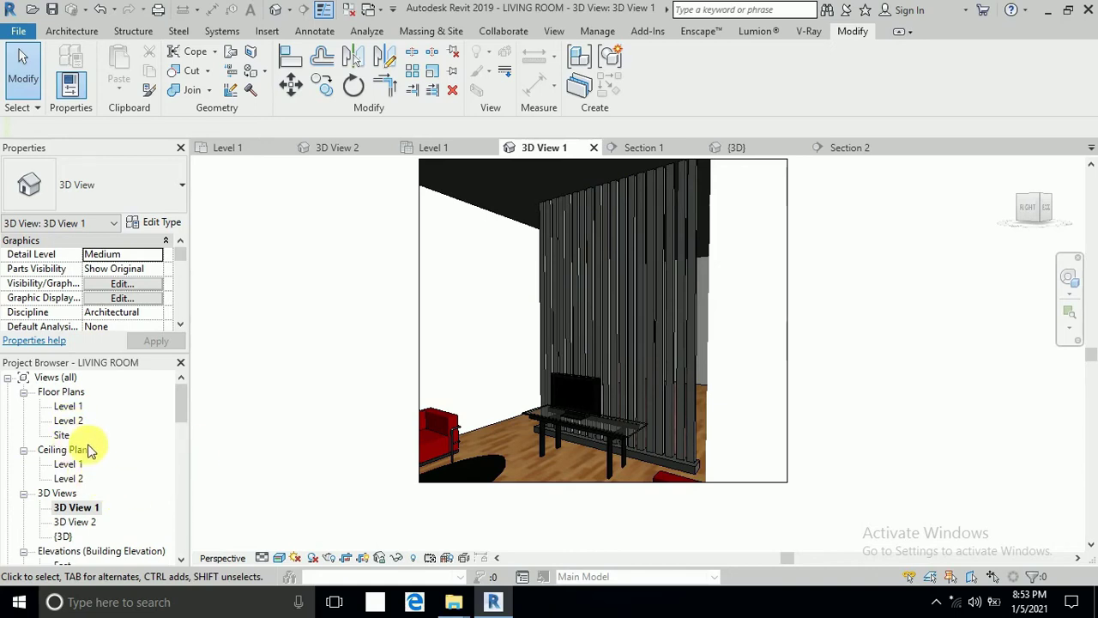
pyautogui.doubleClick(74, 410)
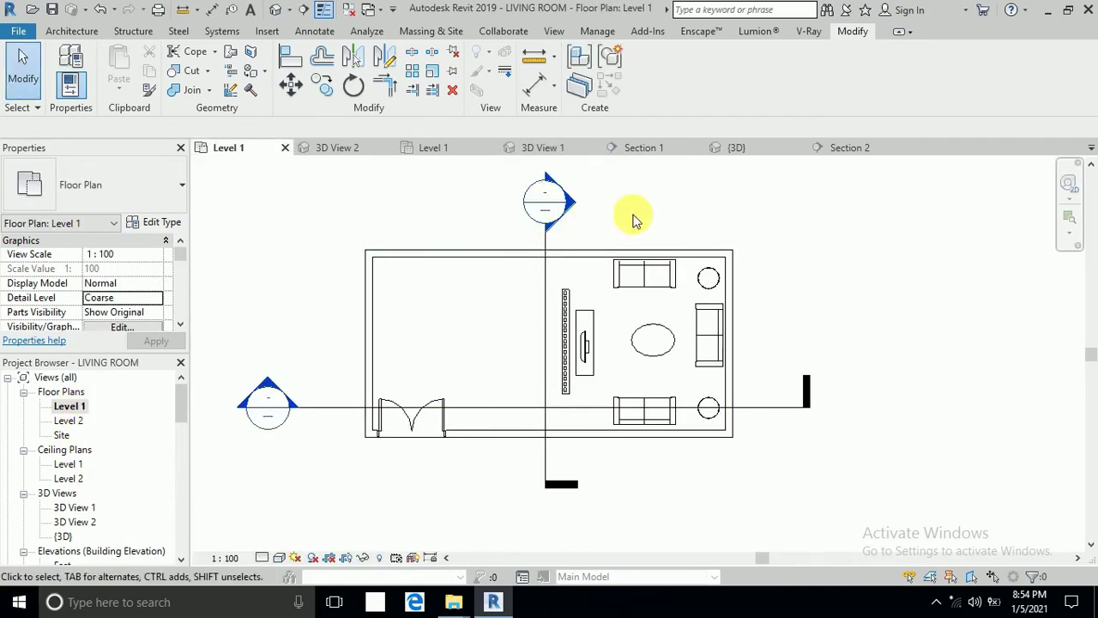
pyautogui.doubleClick(572, 208)
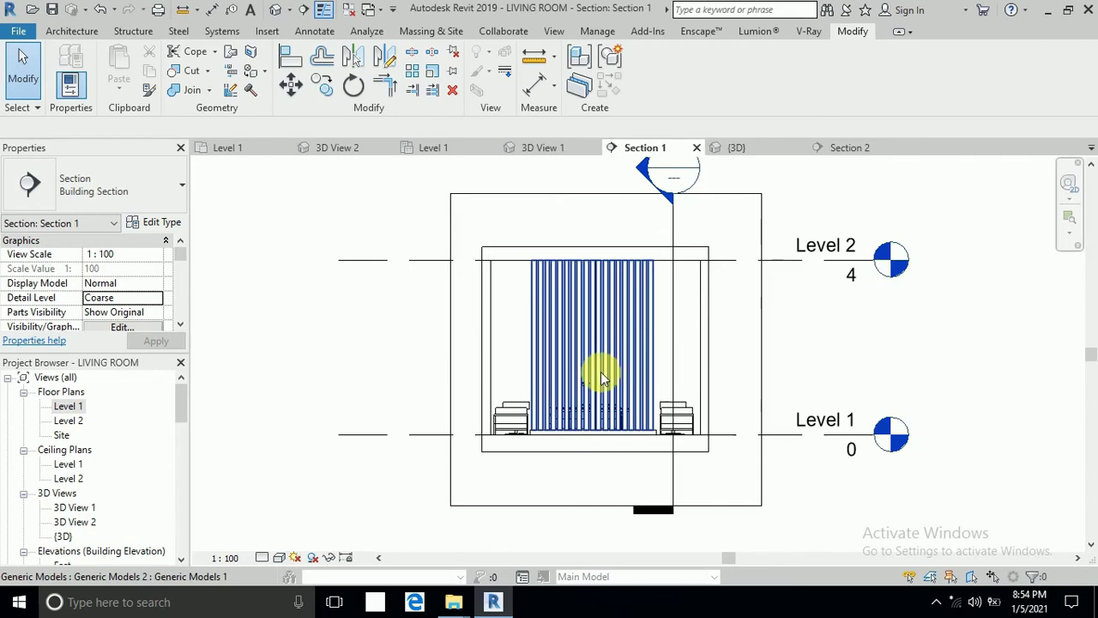
pyautogui.scroll(2, 603, 377)
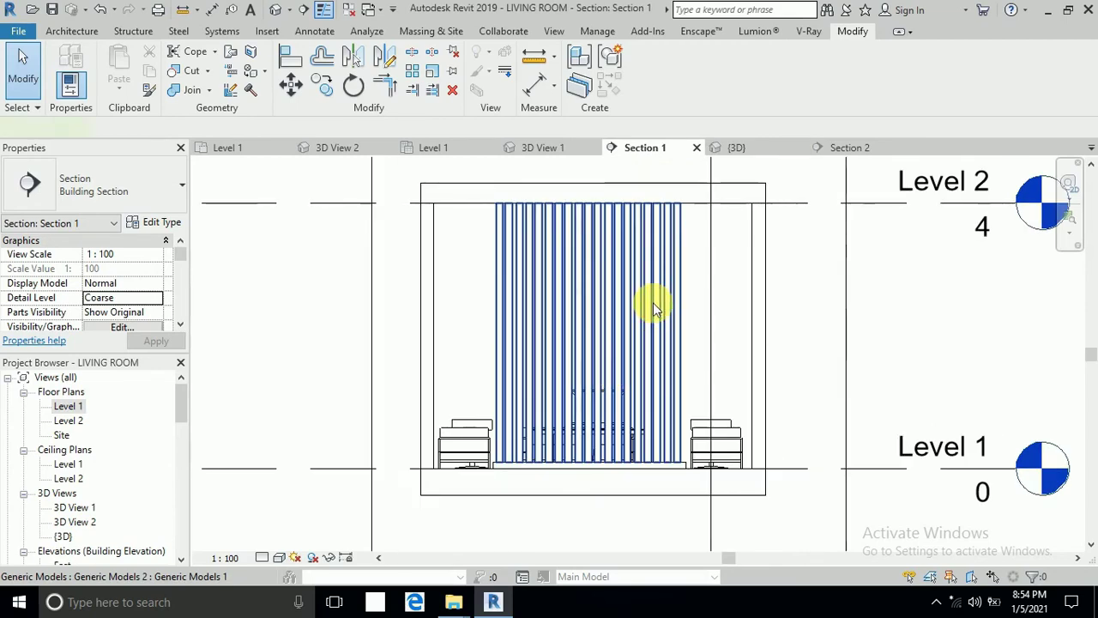
pyautogui.click(650, 307)
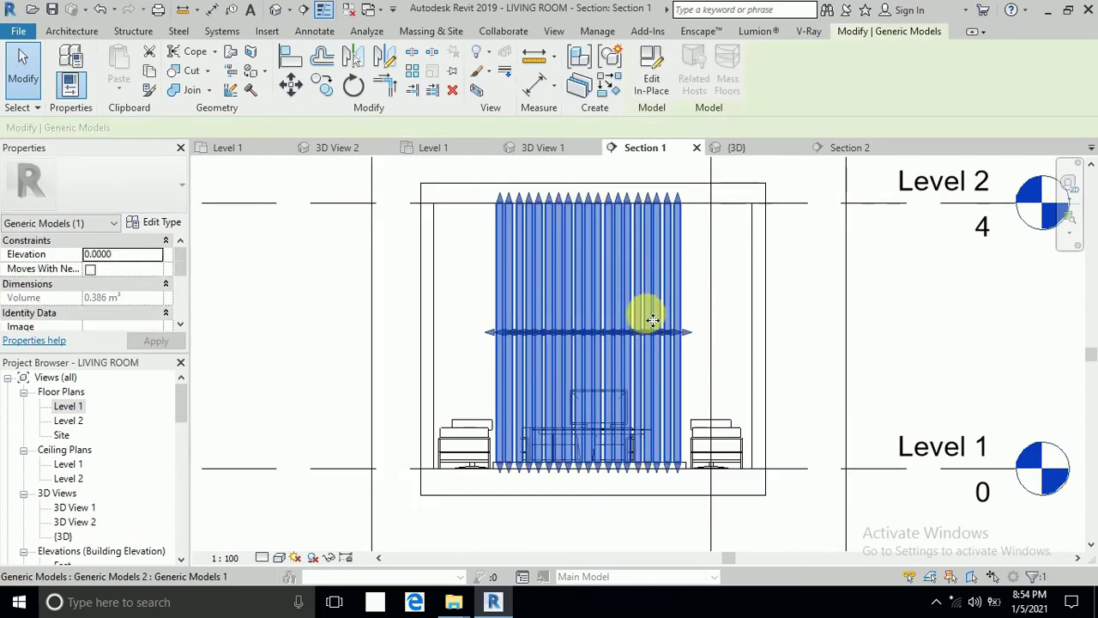
pyautogui.click(652, 86)
pyautogui.scroll(1, 609, 305)
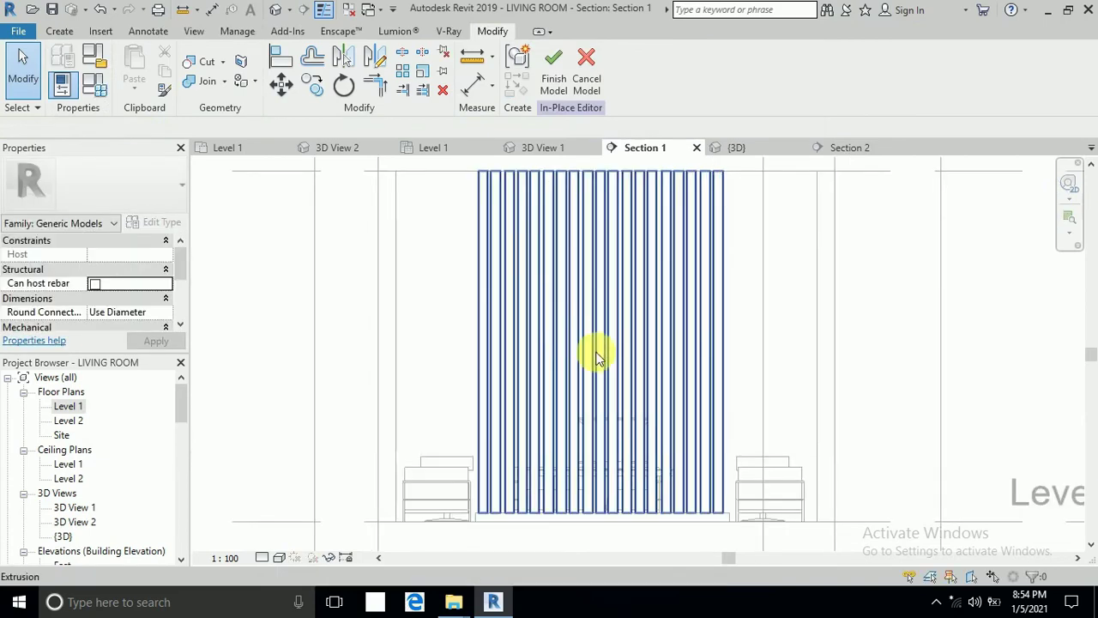
# Step: Start a new extrusion with the low wall's face picked as its work plane
pyautogui.click(59, 32)
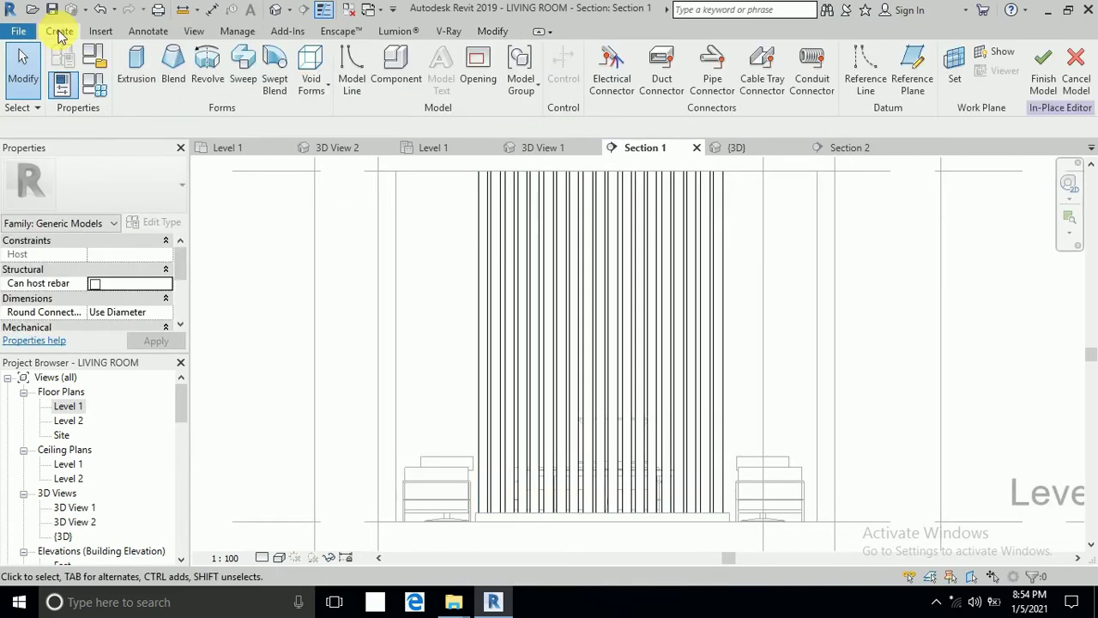
pyautogui.click(140, 67)
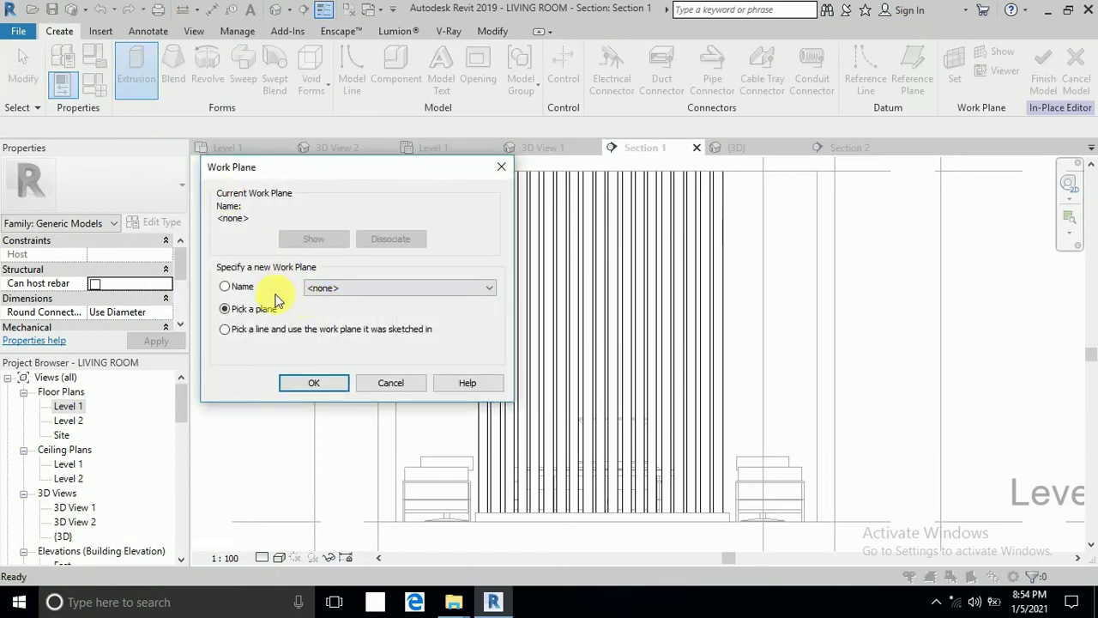
pyautogui.click(314, 384)
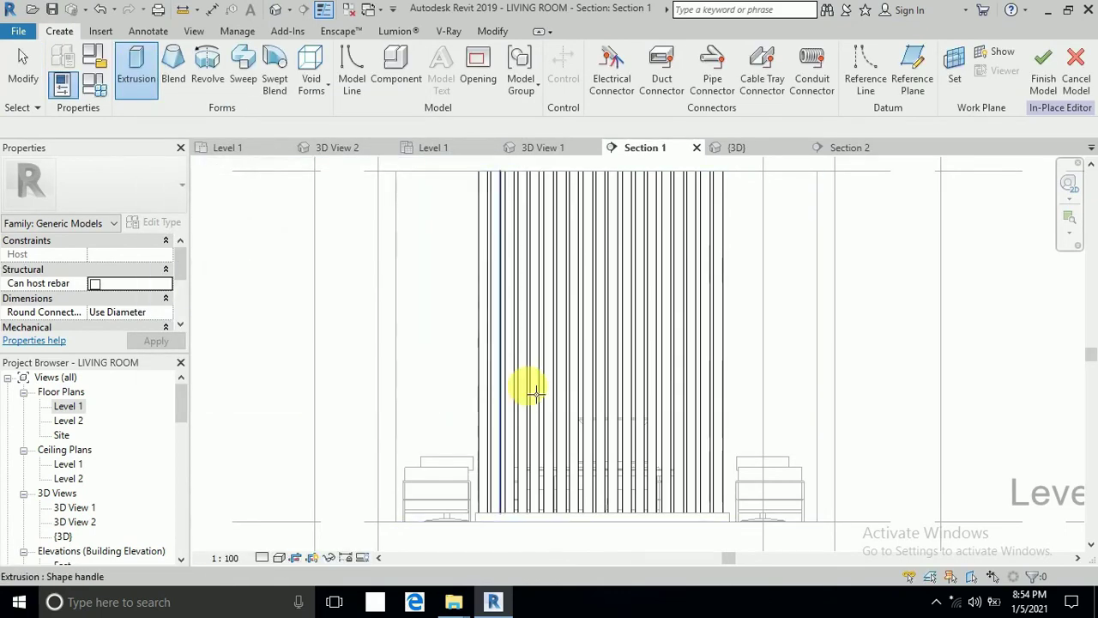
pyautogui.scroll(1, 727, 538)
pyautogui.scroll(1, 727, 538)
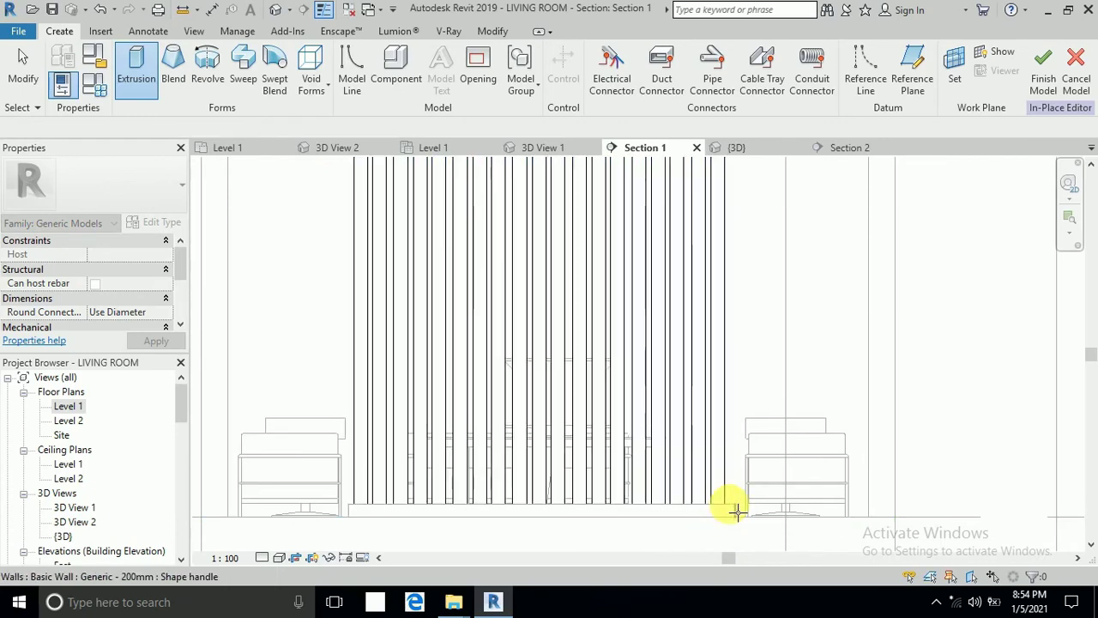
pyautogui.scroll(2, 734, 511)
pyautogui.scroll(1, 737, 510)
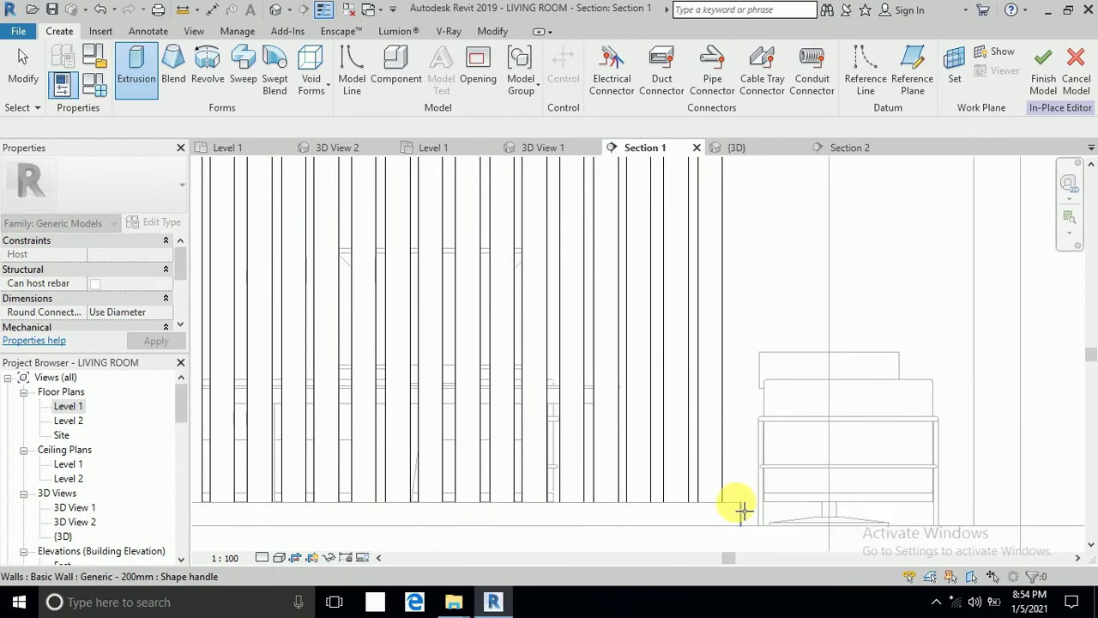
pyautogui.click(740, 508)
# Step: Sketch a circle of radius about 0.78 near the partition's middle and finish it as an extrusion 0.25 deep
pyautogui.scroll(-4, 682, 498)
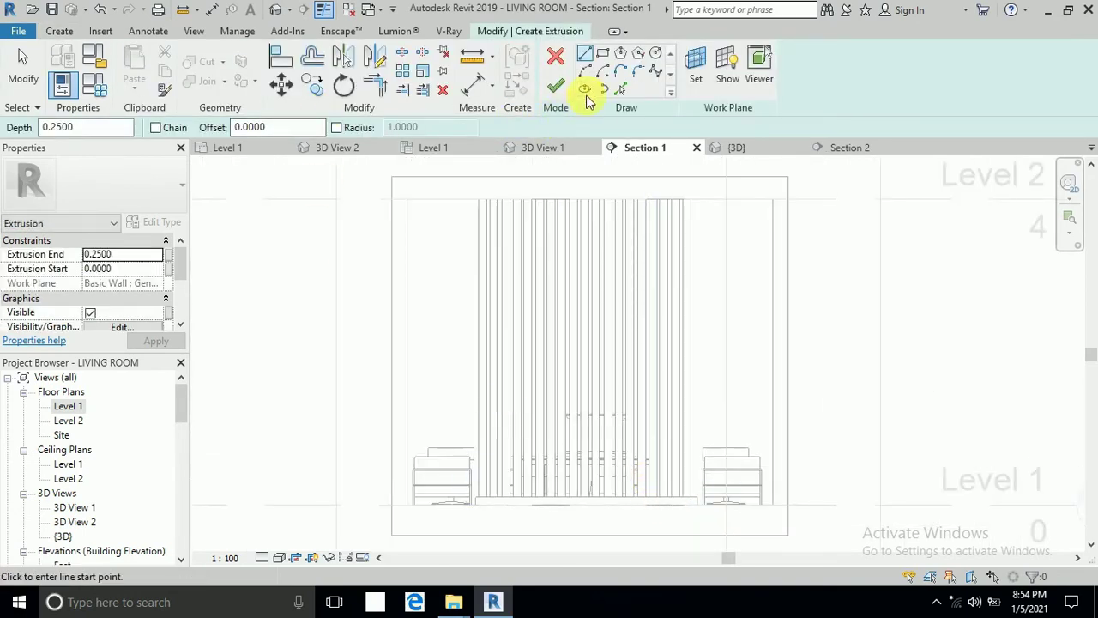
pyautogui.click(655, 56)
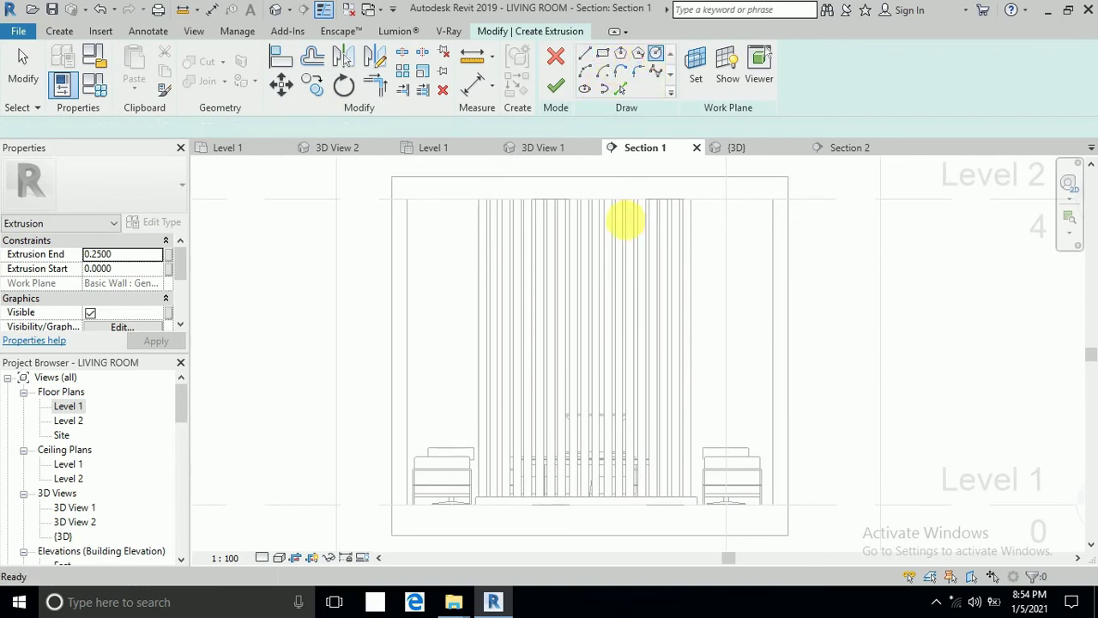
pyautogui.click(587, 355)
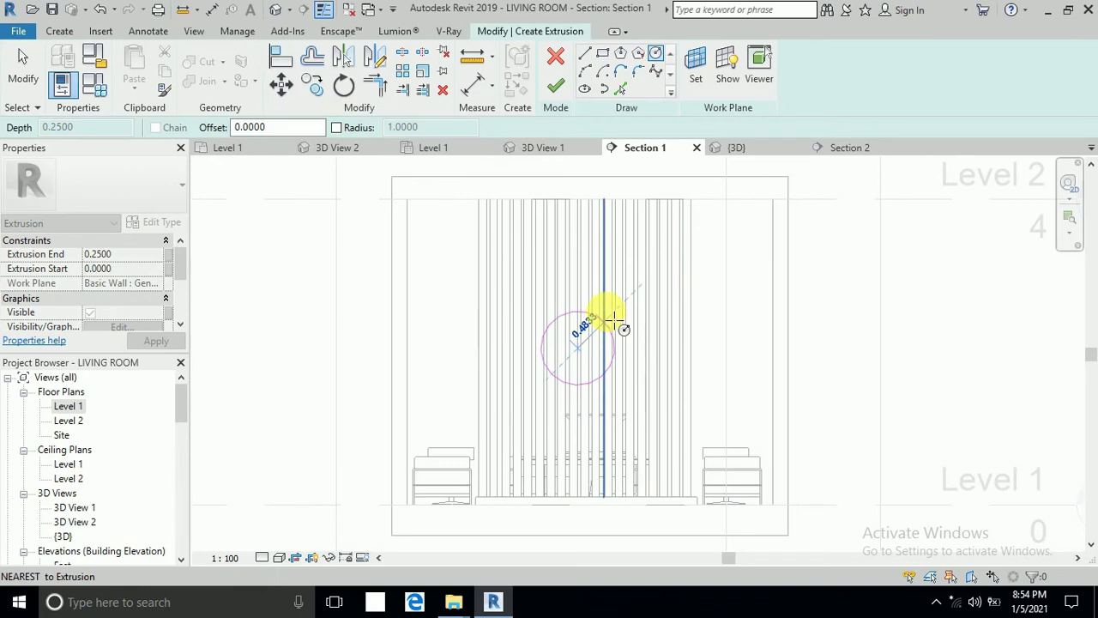
pyautogui.scroll(2, 614, 320)
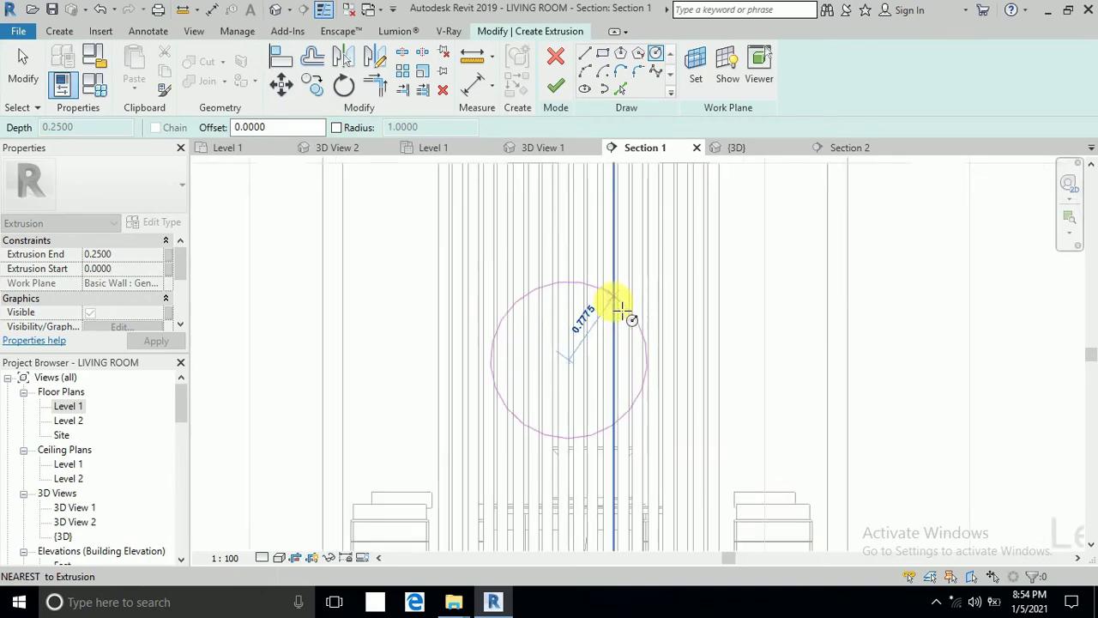
pyautogui.click(631, 309)
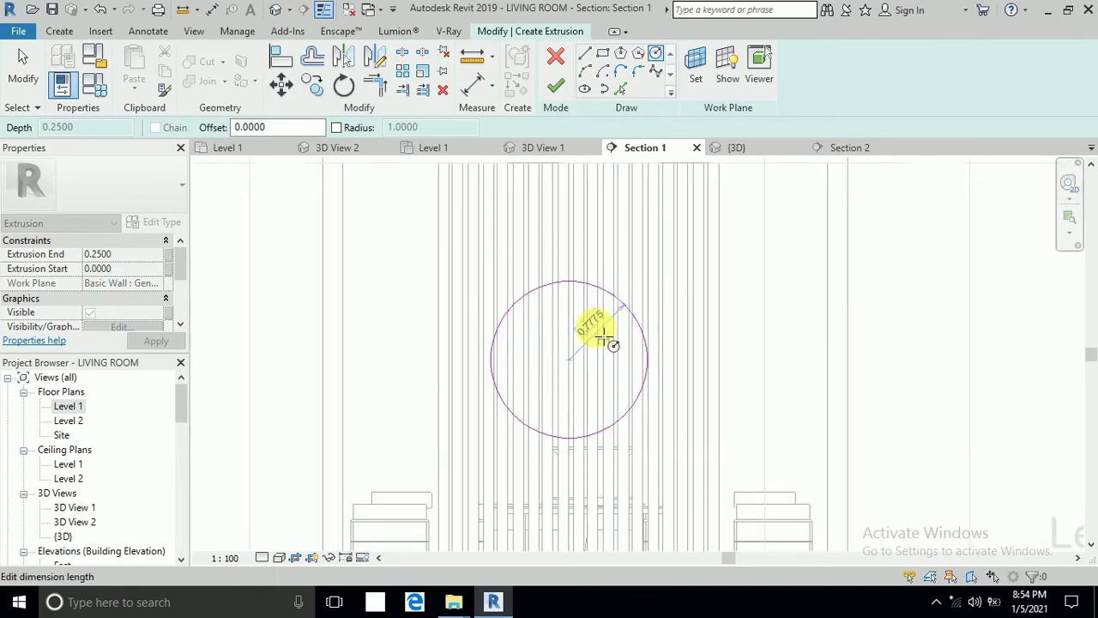
pyautogui.click(24, 76)
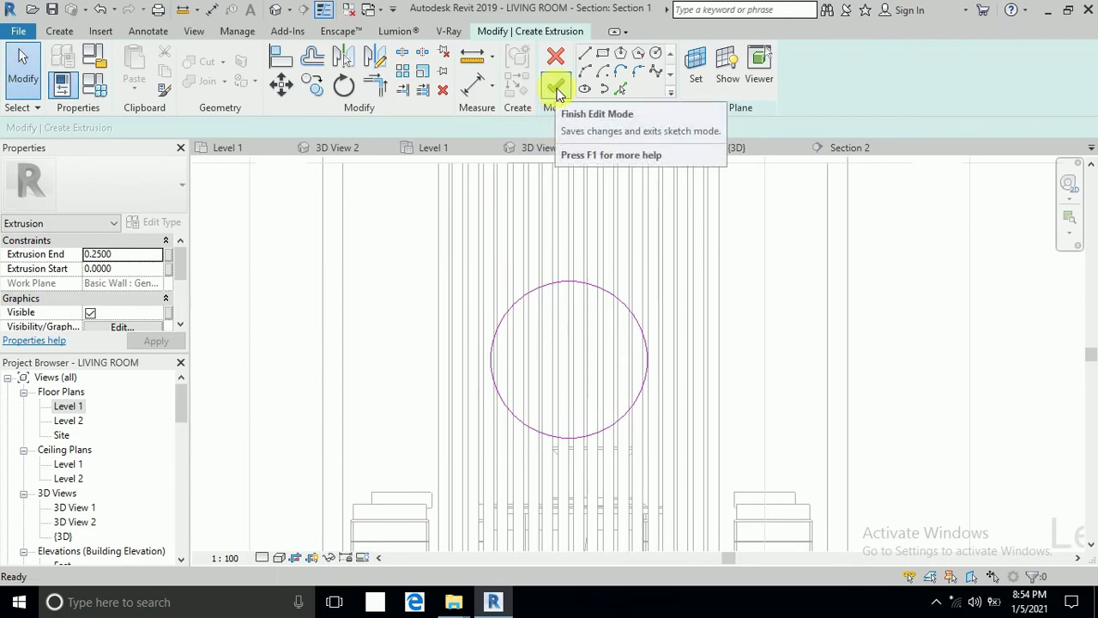
pyautogui.click(557, 93)
pyautogui.scroll(-1, 541, 347)
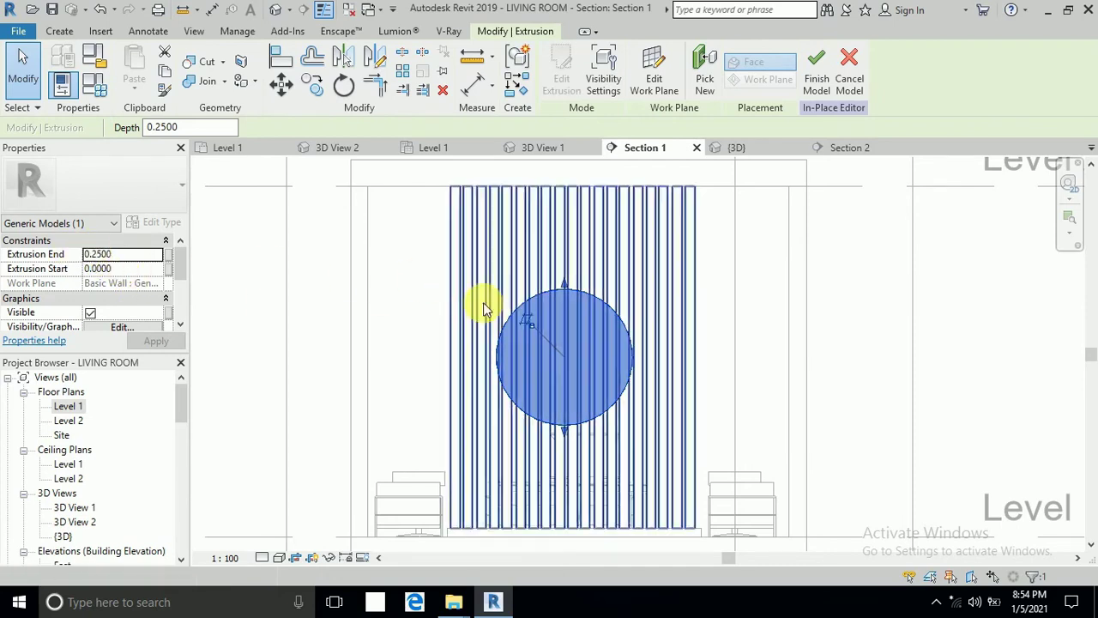
# Step: Change the circular extrusion to a Void
pyautogui.scroll(-3, 141, 330)
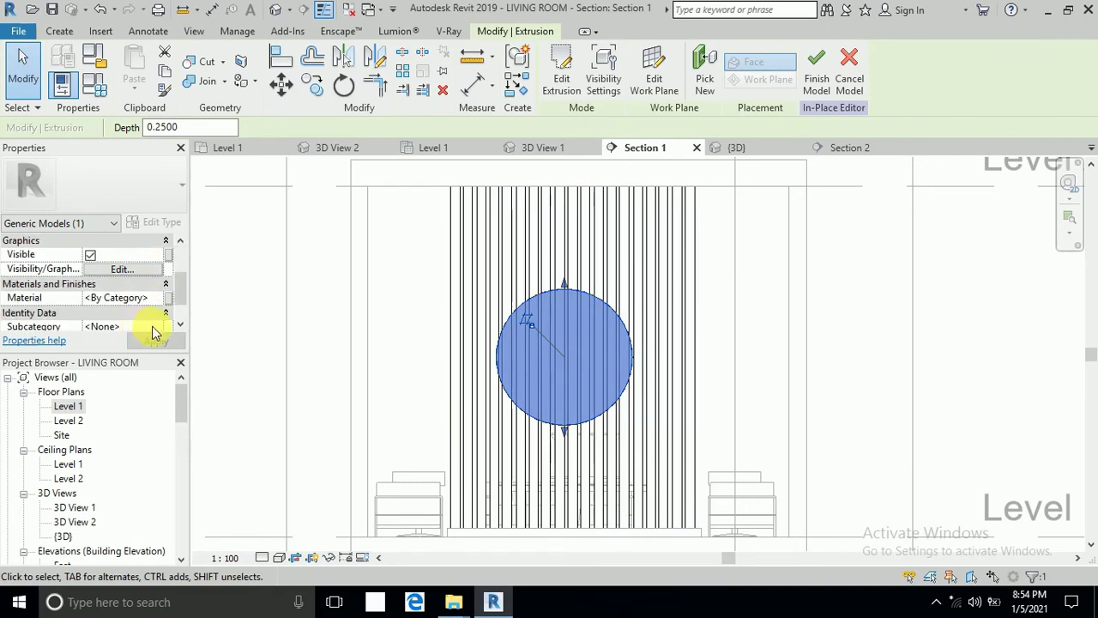
pyautogui.scroll(-2, 155, 330)
pyautogui.click(155, 300)
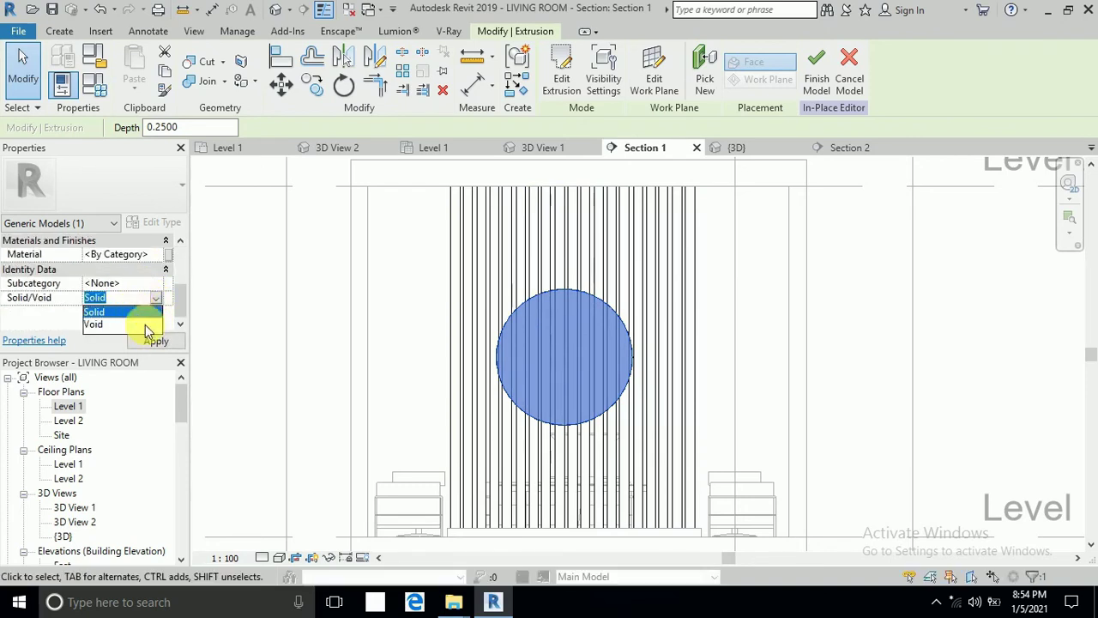
pyautogui.click(145, 328)
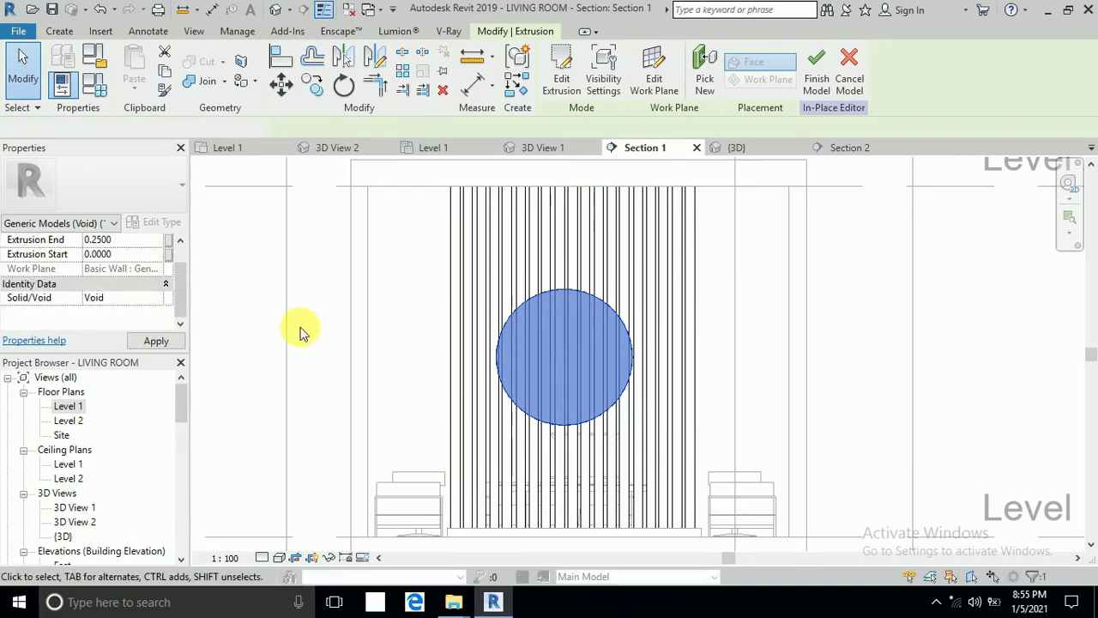
pyautogui.click(433, 326)
# Step: Cut the partition's slats with the circular void extrusion to form the round opening
pyautogui.scroll(1, 552, 314)
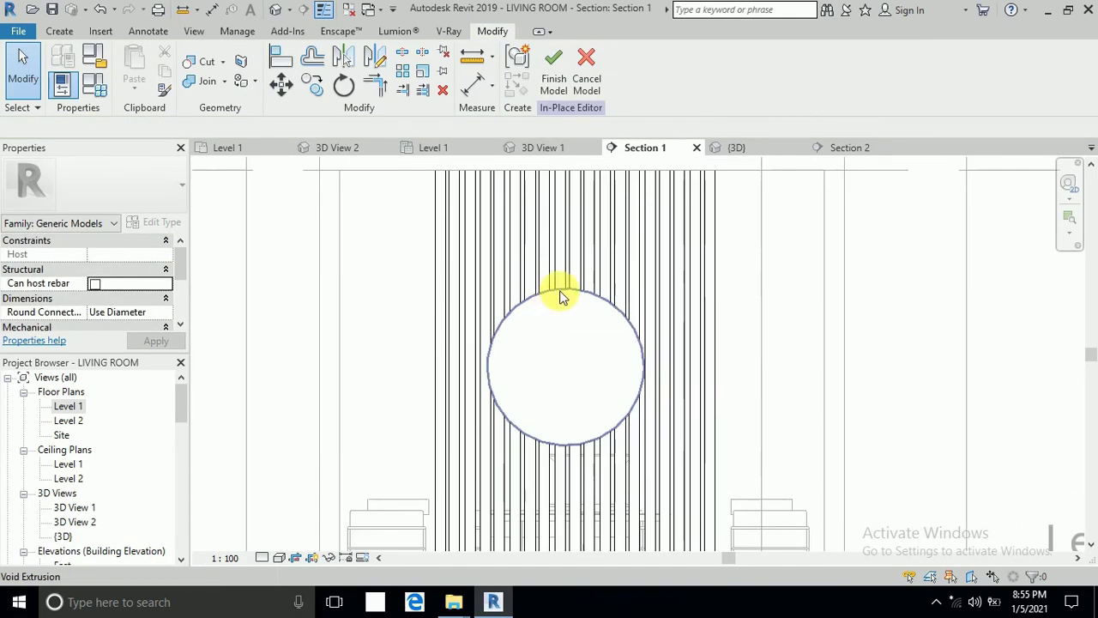
pyautogui.click(559, 297)
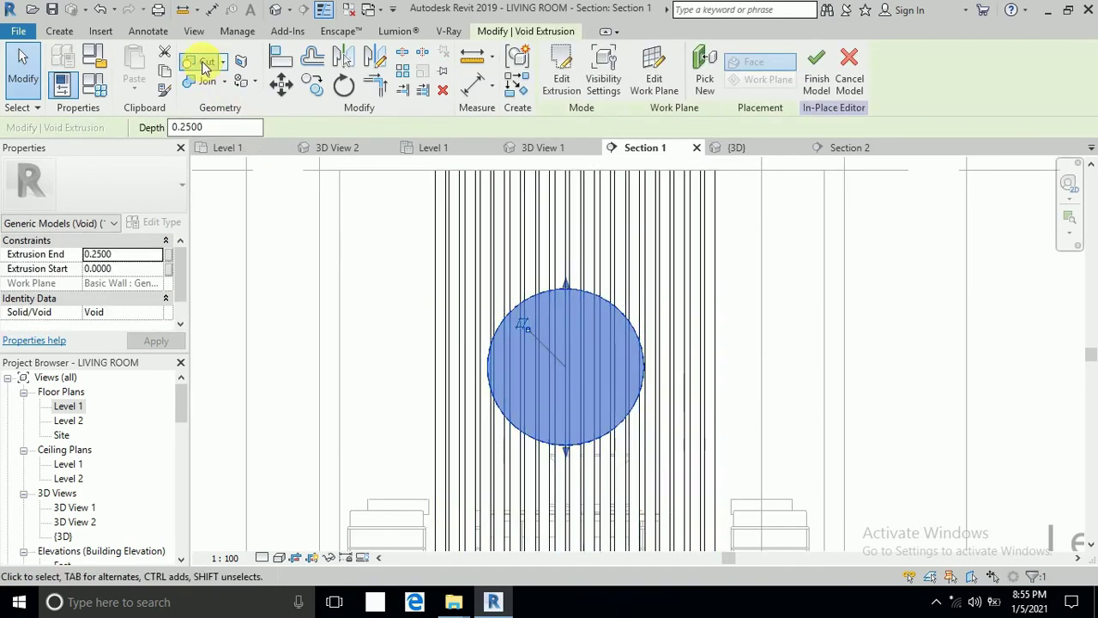
pyautogui.click(206, 65)
pyautogui.click(552, 299)
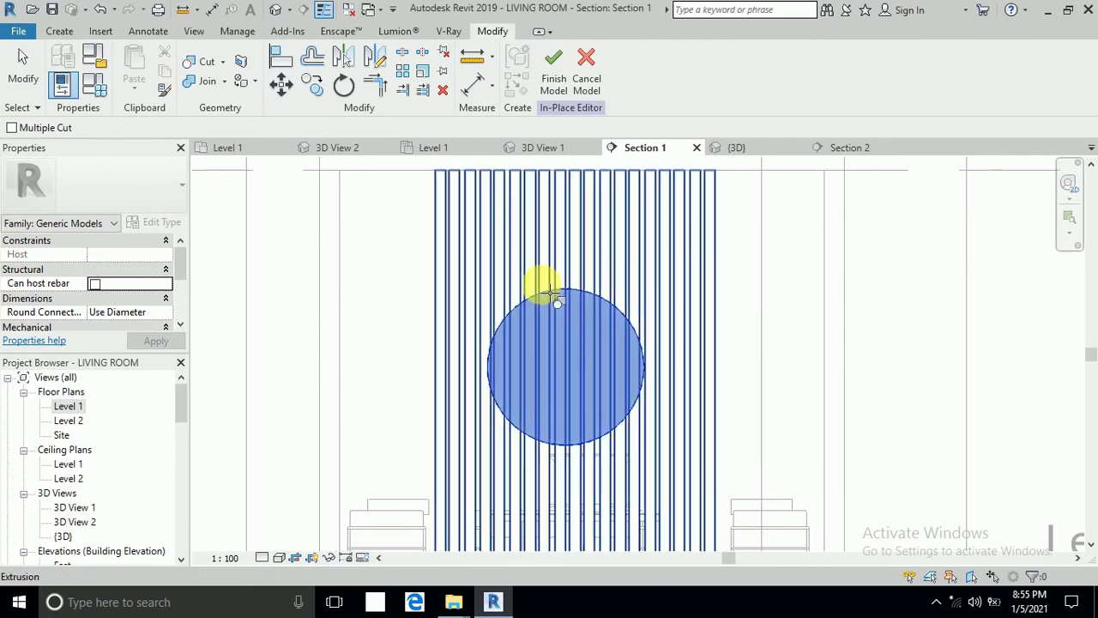
pyautogui.click(546, 286)
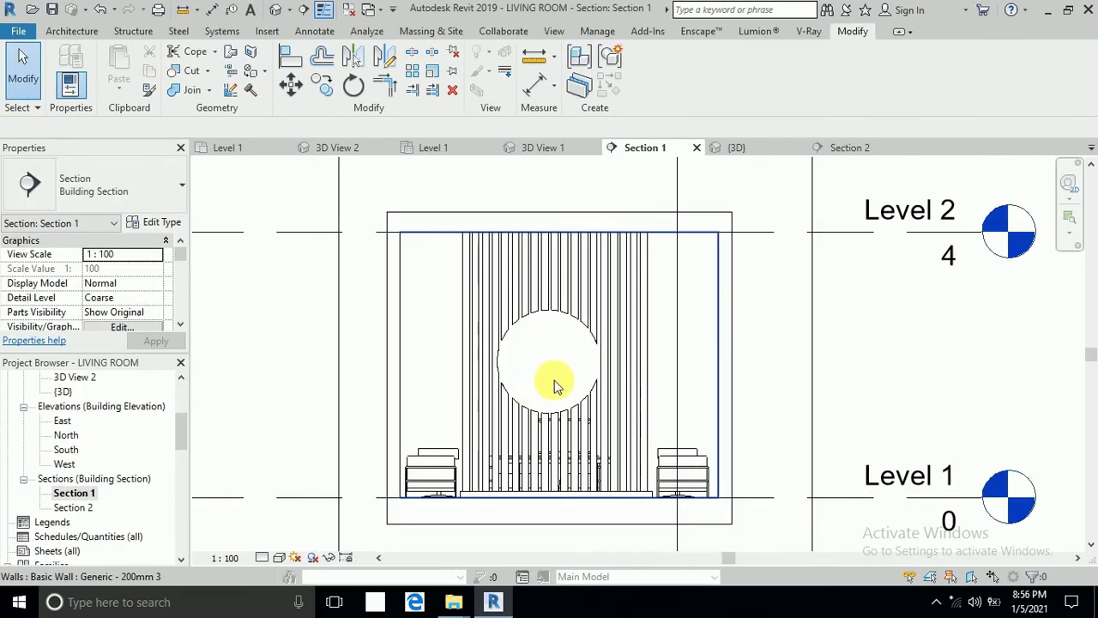
# Step: Open 3D View 1 and edit the slatted partition with the circular opening in place
pyautogui.moveTo(556, 380); pyautogui.dragTo(582, 373, button='middle')
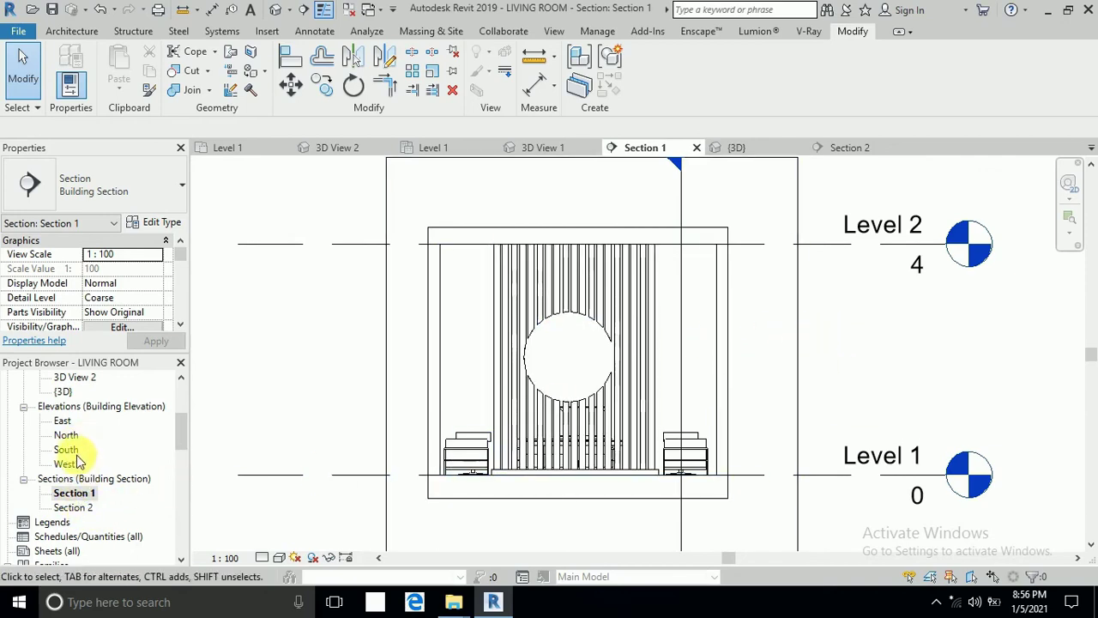
pyautogui.scroll(1, 76, 482)
pyautogui.doubleClick(79, 392)
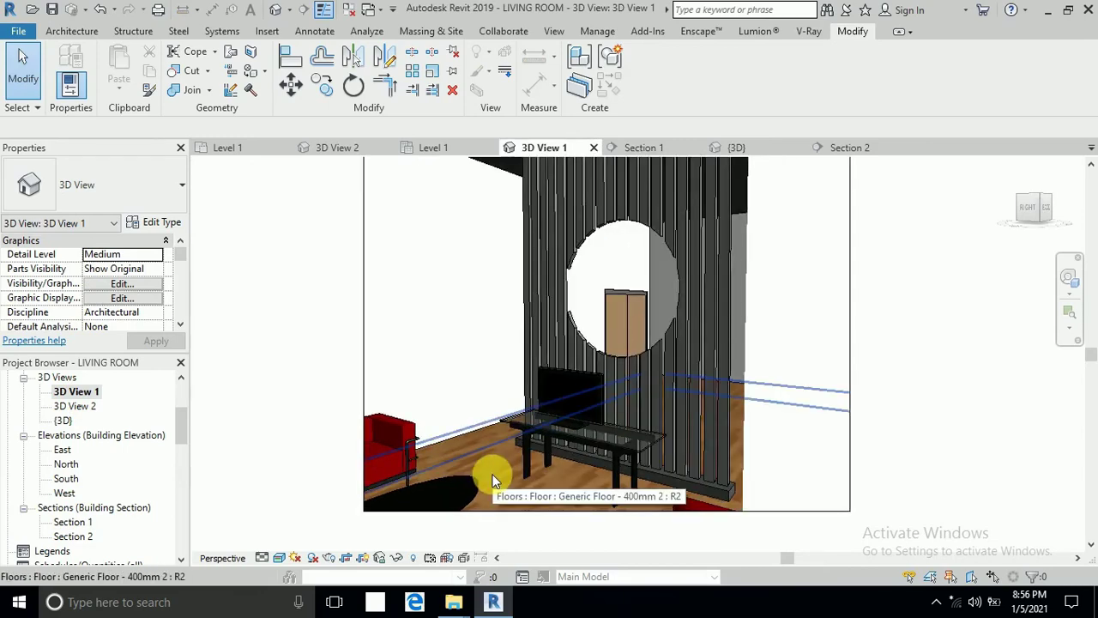
pyautogui.keyDown('shift'); pyautogui.moveTo(498, 478); pyautogui.dragTo(630, 377, button='middle'); pyautogui.keyUp('shift')
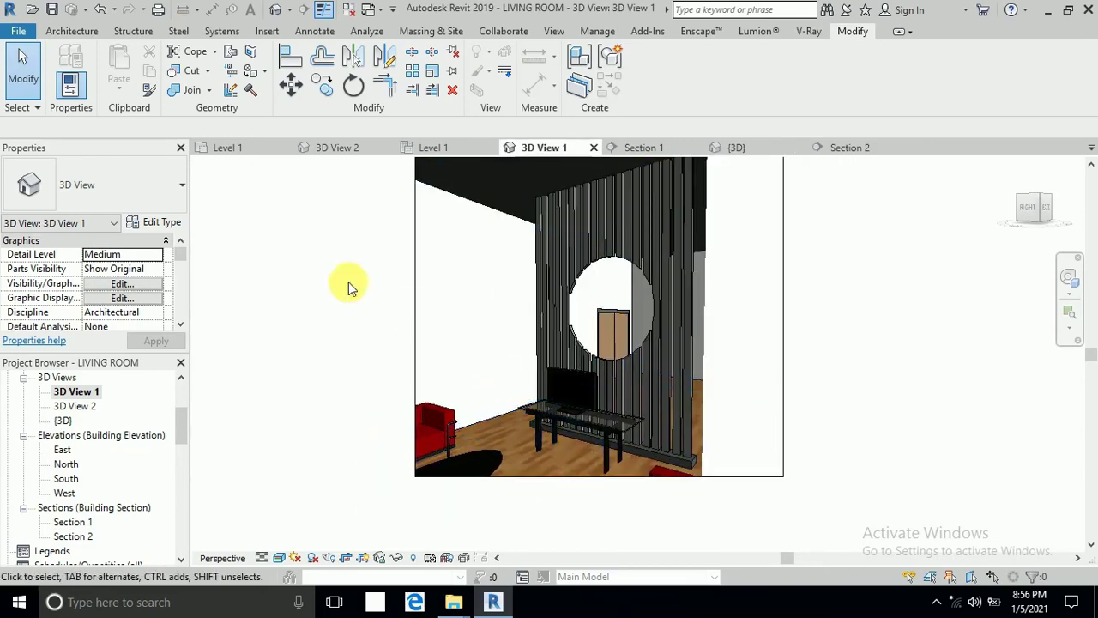
pyautogui.click(661, 273)
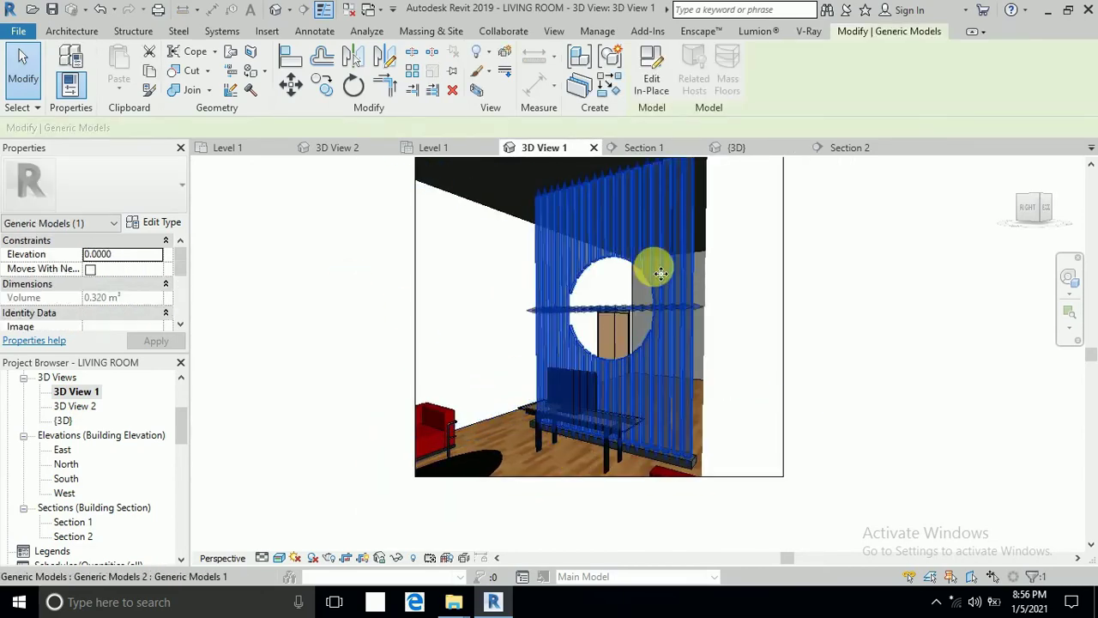
pyautogui.click(657, 87)
# Step: Assign the Cherry material to the partition's slat extrusion, searching the project materials for "woo", and finish the in-place model
pyautogui.scroll(-4, 147, 314)
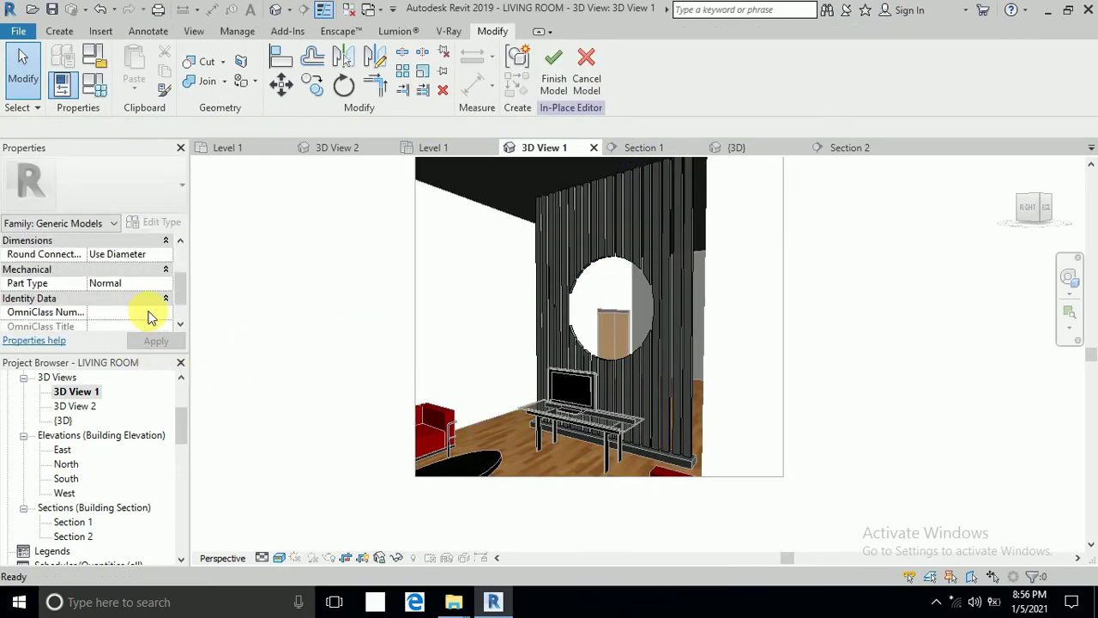
pyautogui.scroll(2, 150, 316)
pyautogui.scroll(-3, 152, 314)
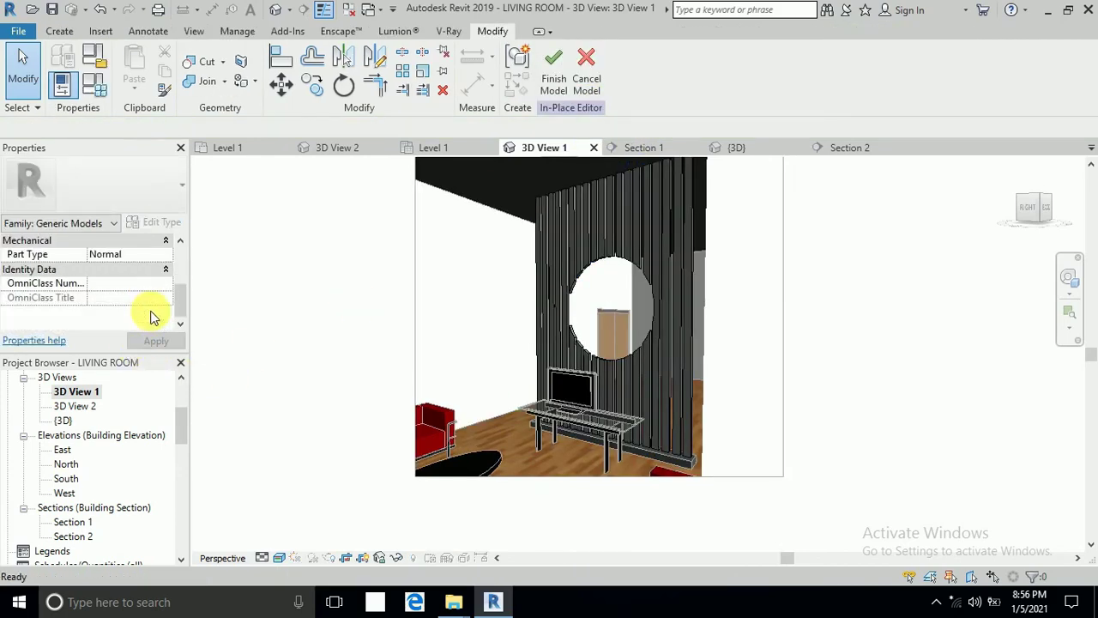
pyautogui.click(601, 242)
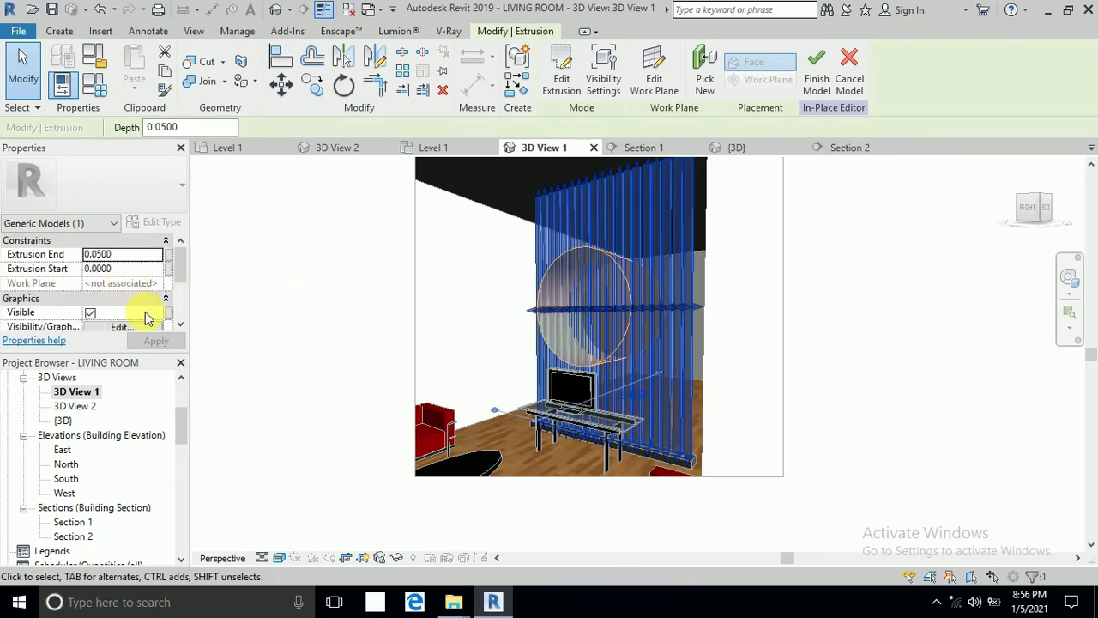
pyautogui.scroll(-1, 147, 318)
pyautogui.click(151, 326)
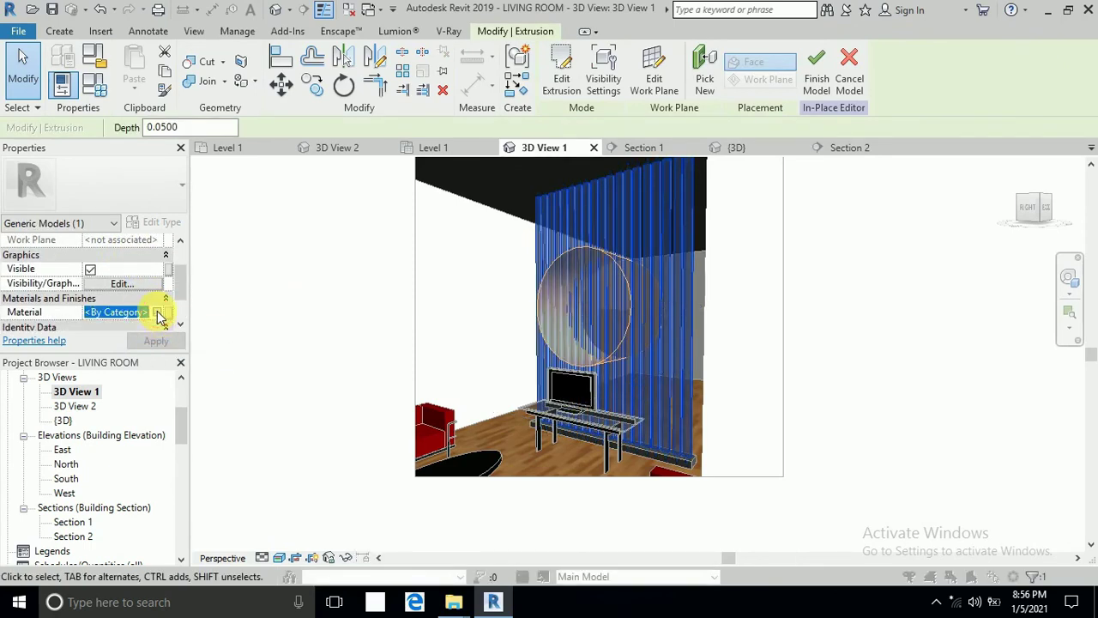
pyautogui.click(159, 313)
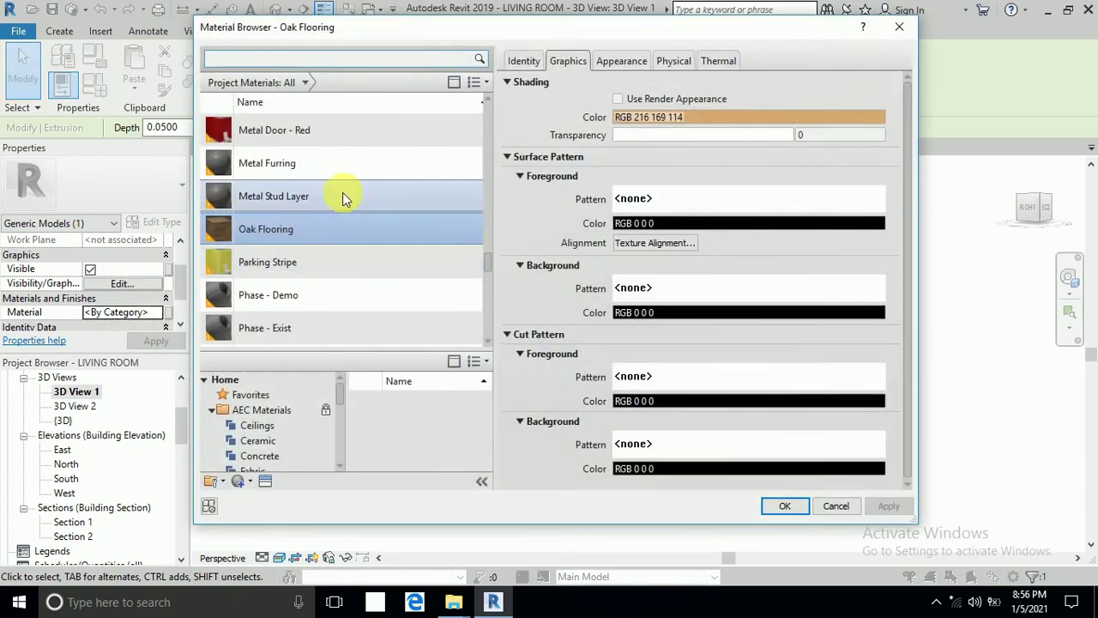
pyautogui.scroll(2, 343, 168)
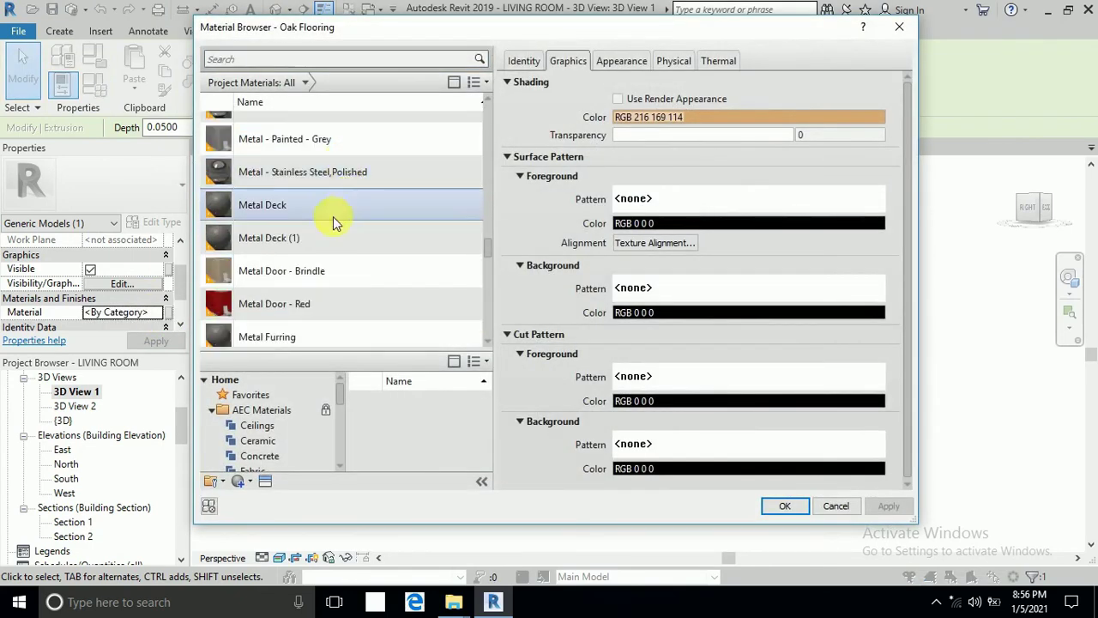
pyautogui.scroll(-2, 314, 257)
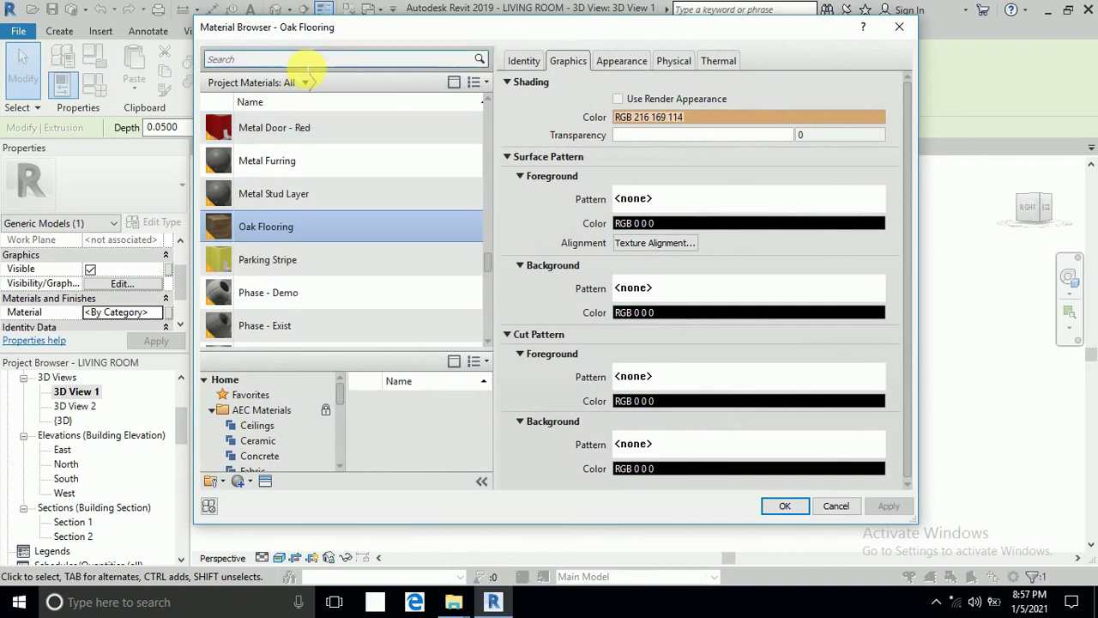
pyautogui.click(306, 65)
pyautogui.write('w')
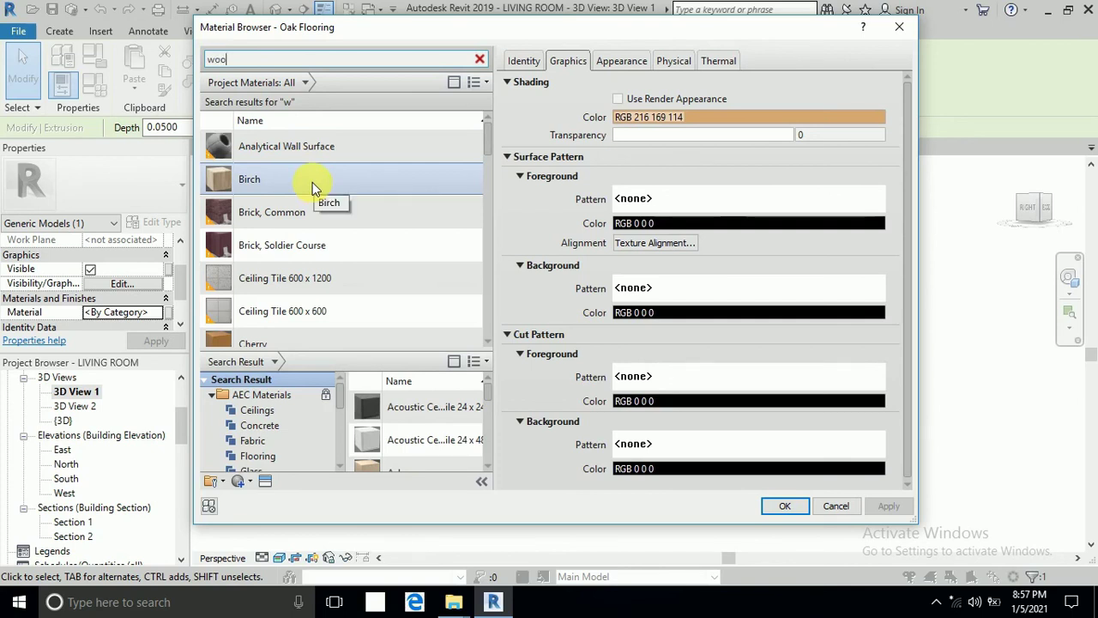
pyautogui.write('o')
pyautogui.click(312, 182)
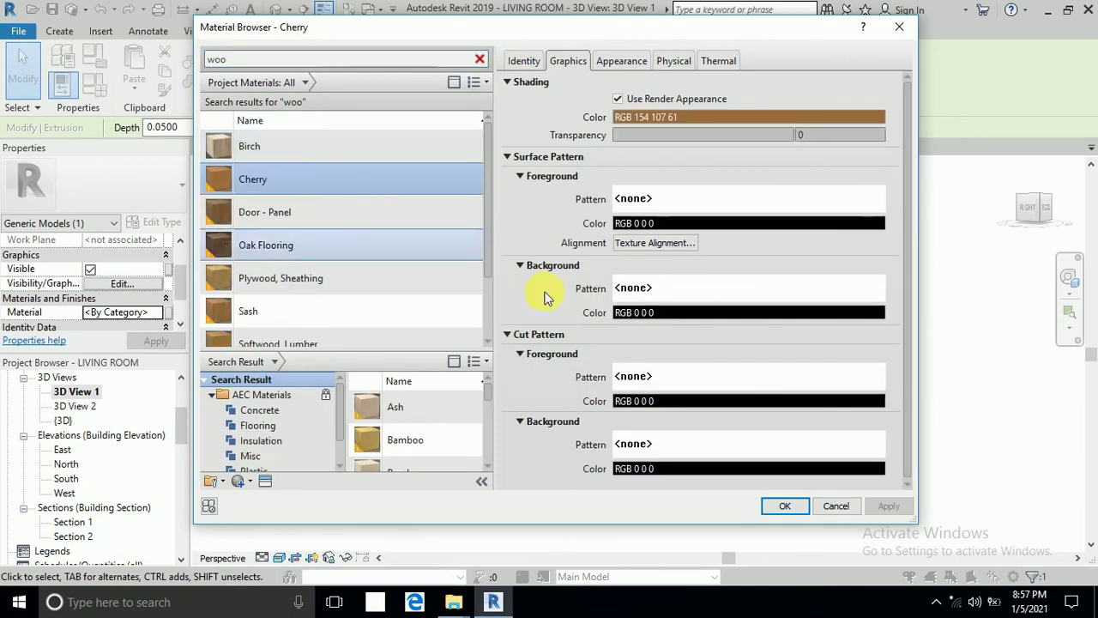
pyautogui.click(785, 507)
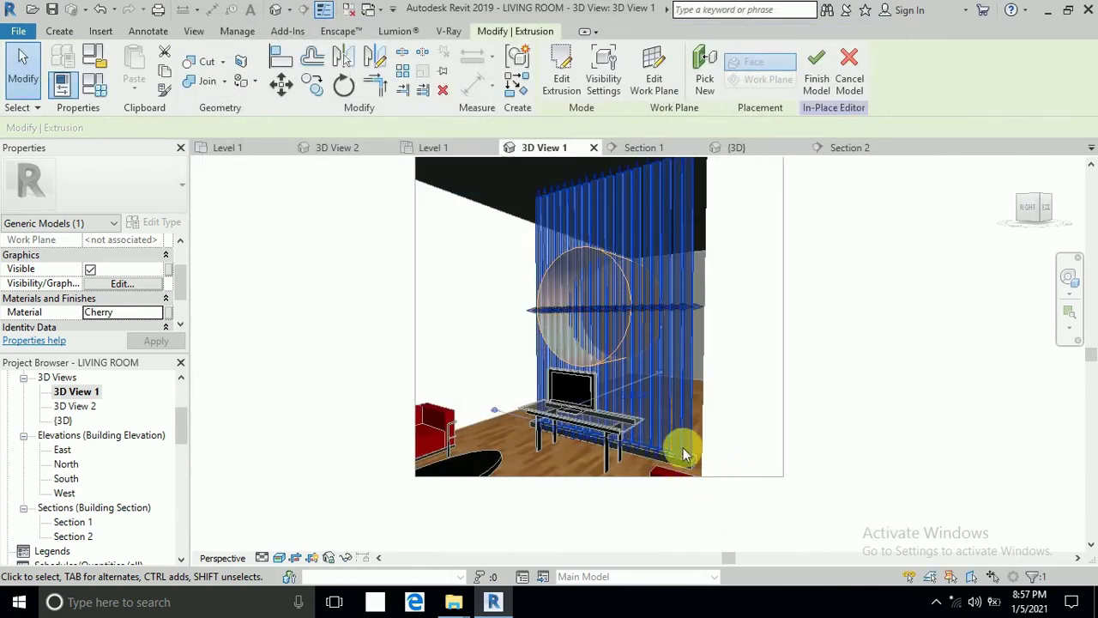
pyautogui.click(812, 83)
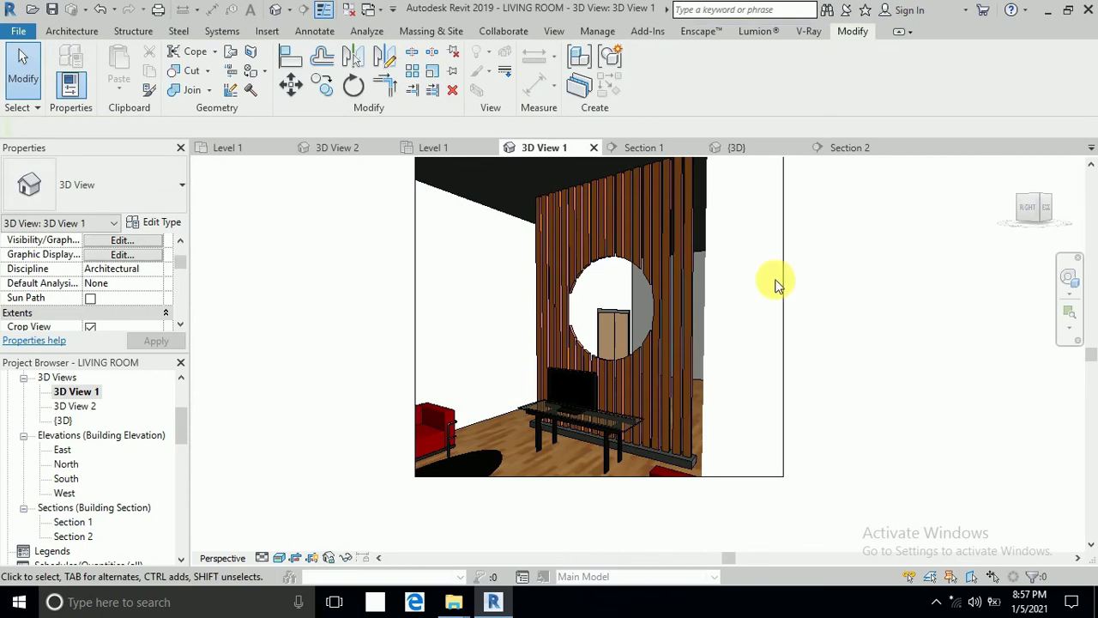
# Step: Examine the finished slatted partition in 3D View 1, and open 3D View 2 to inspect the opening and the base
pyautogui.scroll(4, 520, 413)
pyautogui.scroll(-6, 521, 408)
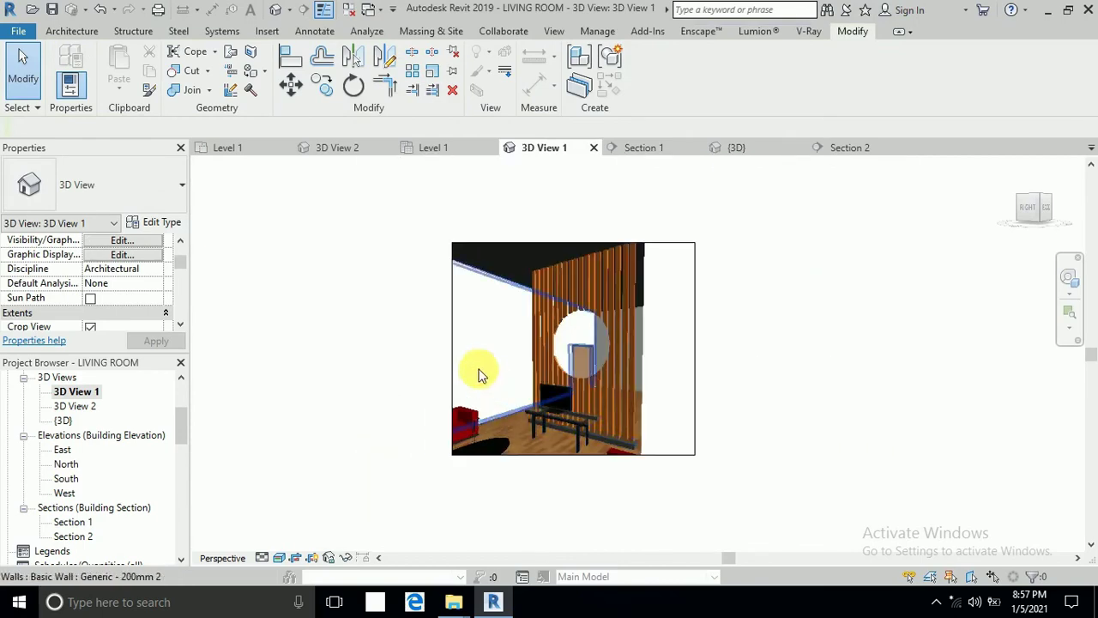
pyautogui.scroll(2, 362, 372)
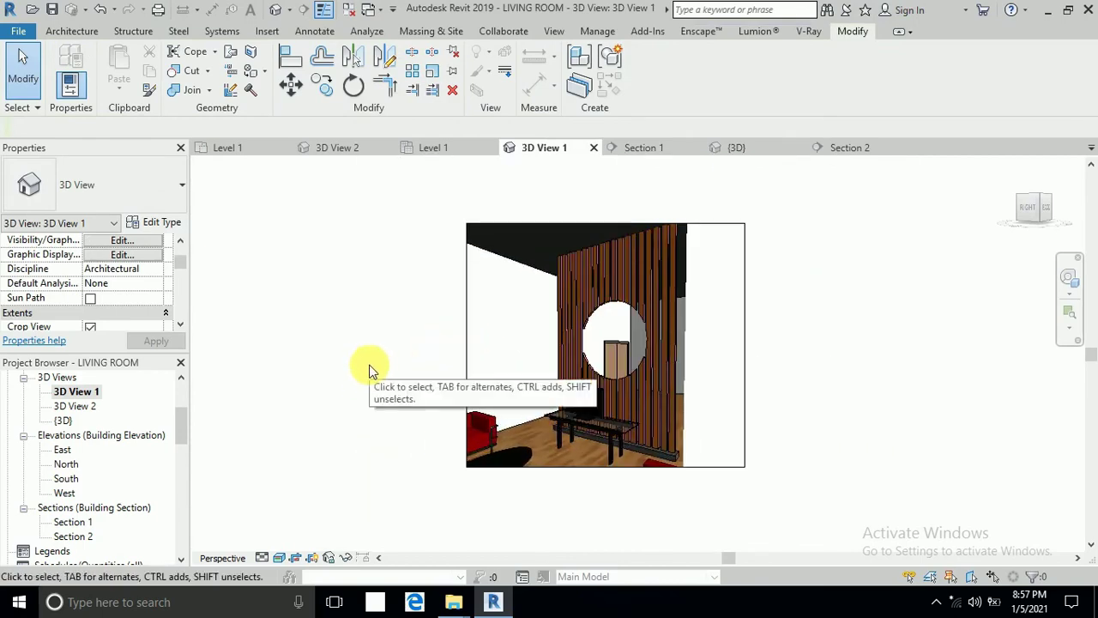
pyautogui.doubleClick(76, 410)
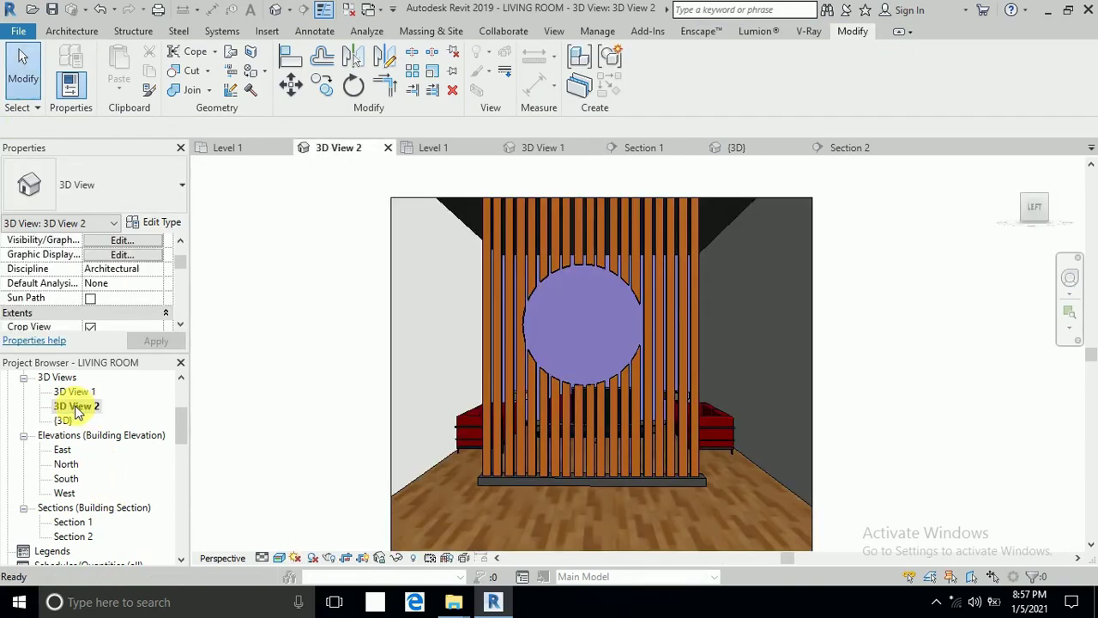
pyautogui.scroll(2, 653, 392)
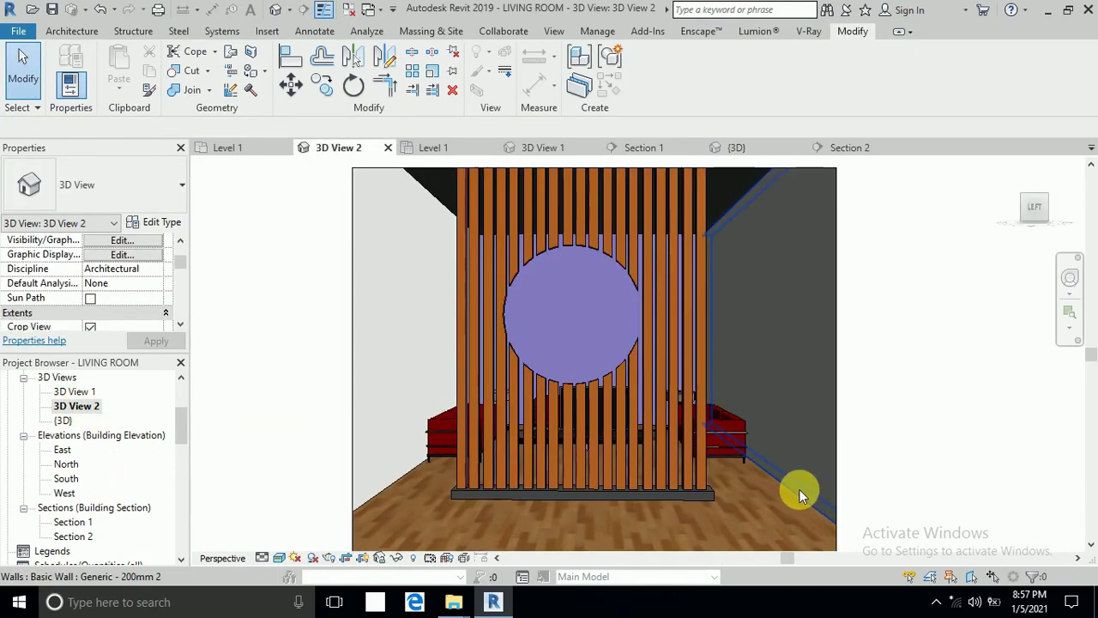
pyautogui.scroll(2, 616, 468)
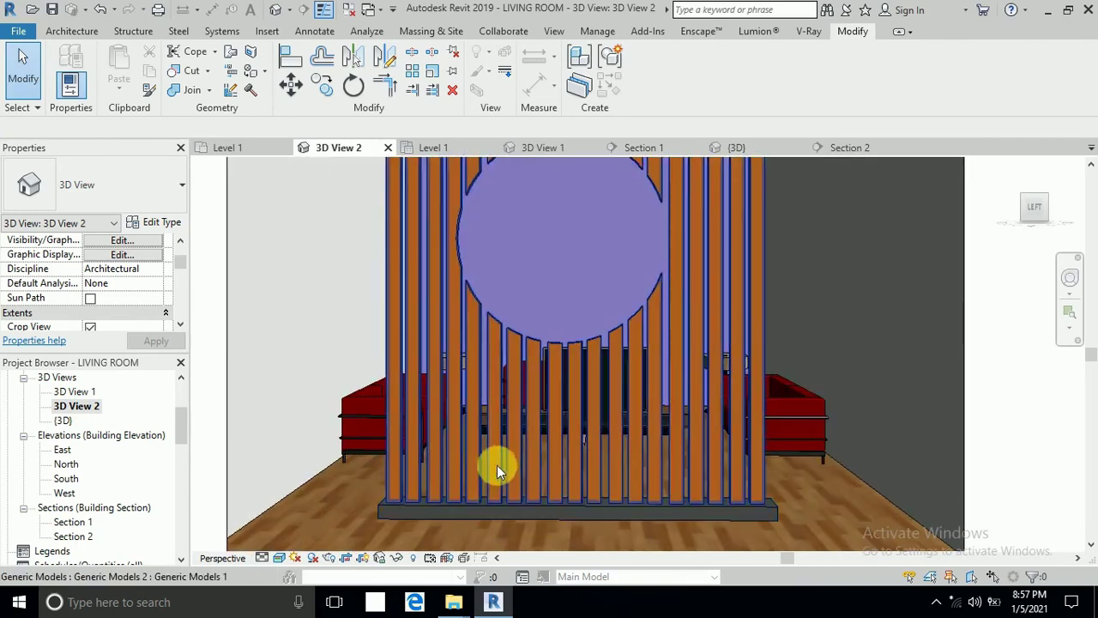
pyautogui.scroll(-2, 518, 485)
pyautogui.scroll(-4, 538, 327)
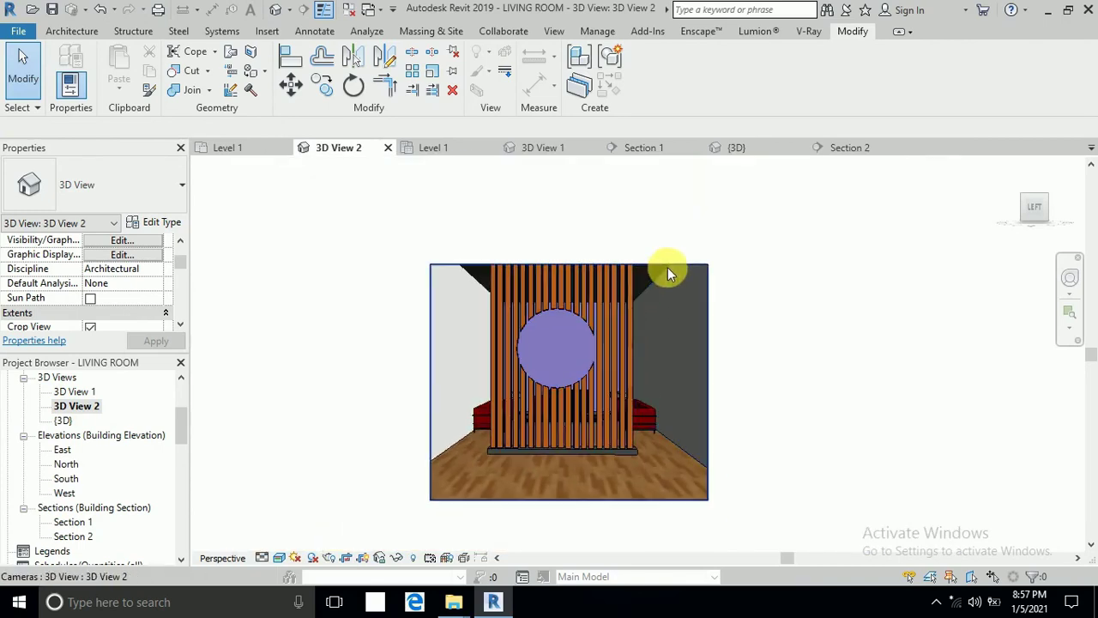
# Step: Enlarge the crop region of 3D View 2 upward and on both sides to show more ceiling and side walls
pyautogui.click(656, 264)
pyautogui.moveTo(568, 264); pyautogui.dragTo(566, 210)
pyautogui.moveTo(710, 357); pyautogui.dragTo(727, 358)
pyautogui.moveTo(431, 356); pyautogui.dragTo(400, 364)
pyautogui.click(380, 385)
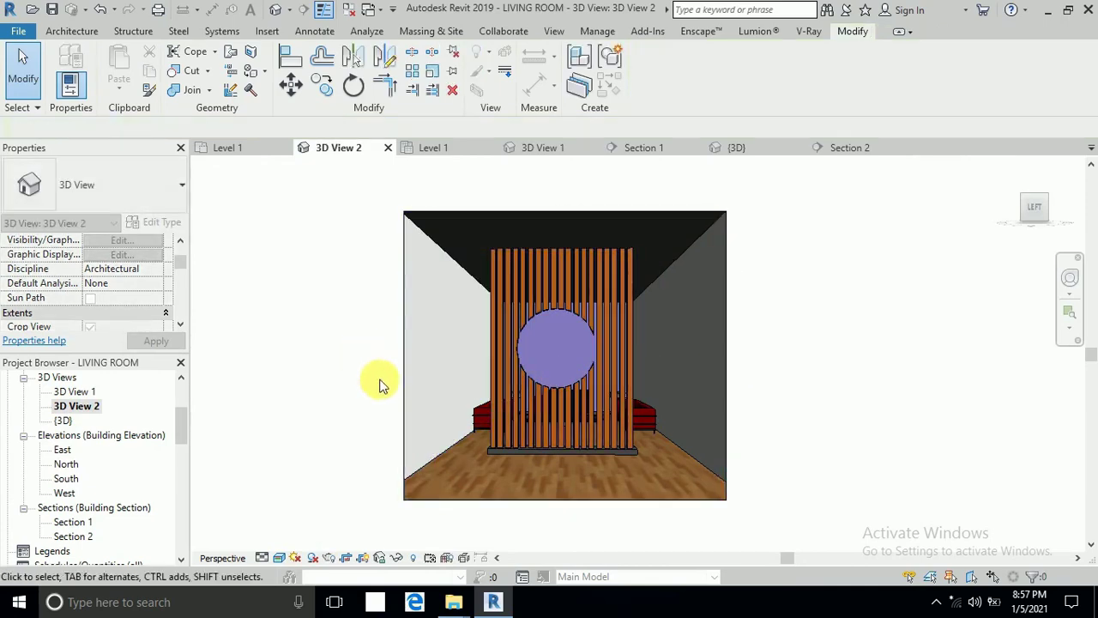
pyautogui.scroll(1, 403, 385)
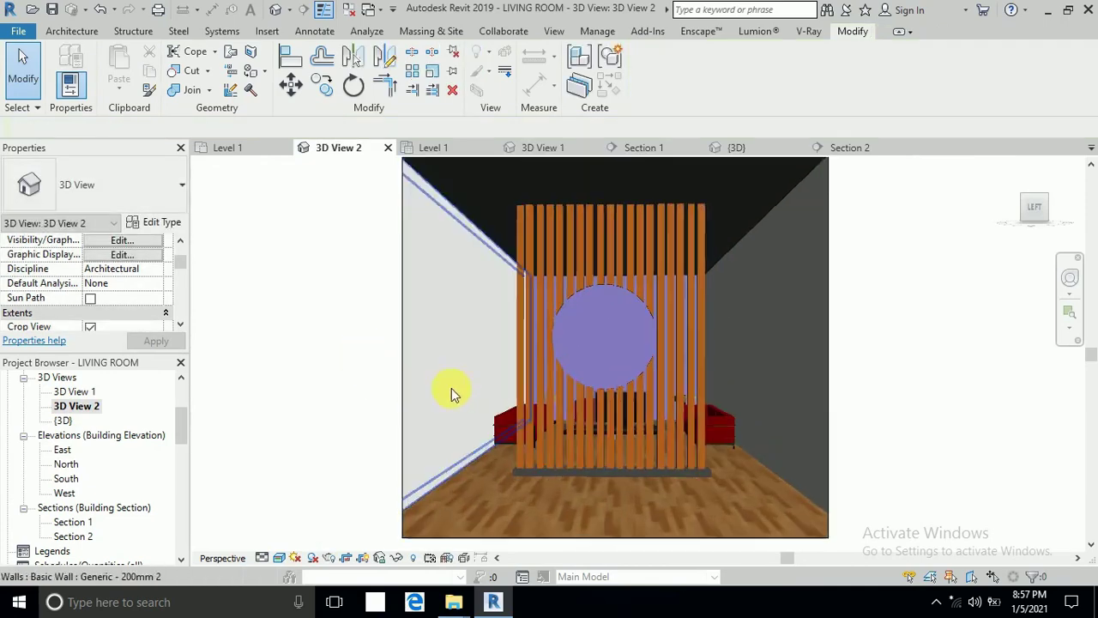
# Step: Open 3D View 1 and extend its crop region downward and on both sides to include more of the sofas and table
pyautogui.doubleClick(68, 391)
pyautogui.scroll(2, 607, 366)
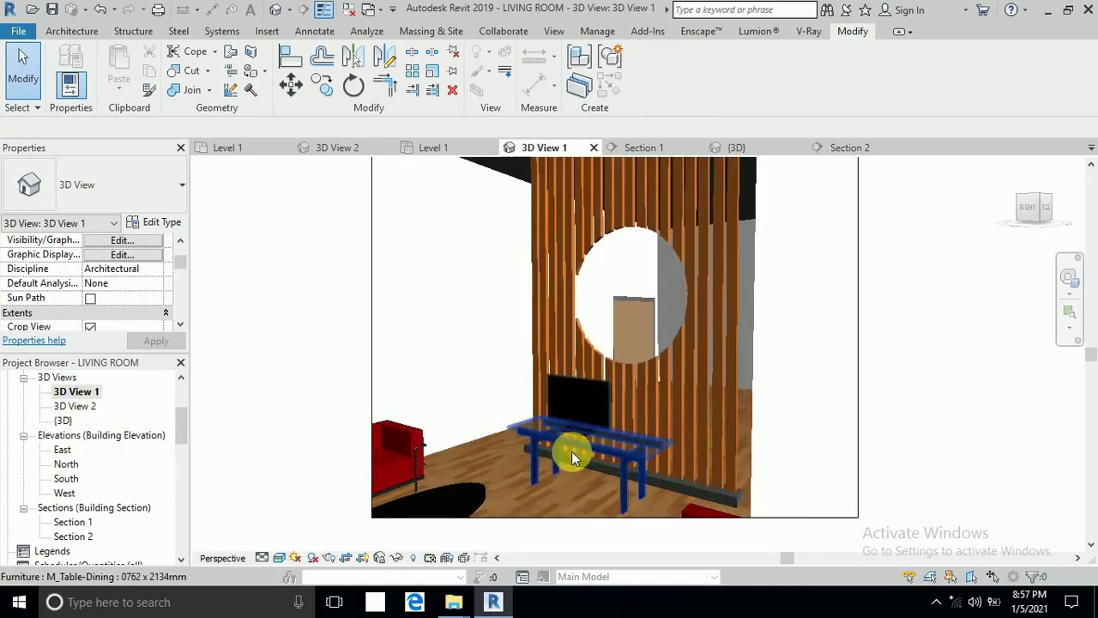
pyautogui.scroll(-1, 686, 412)
pyautogui.click(670, 483)
pyautogui.scroll(-1, 657, 480)
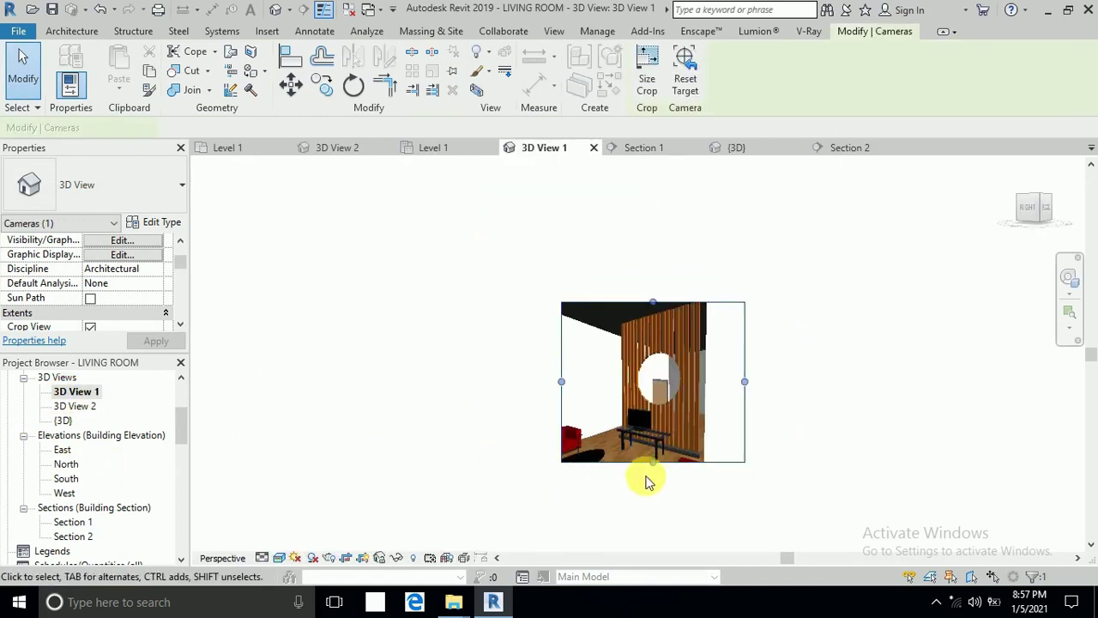
pyautogui.moveTo(653, 463); pyautogui.dragTo(654, 508)
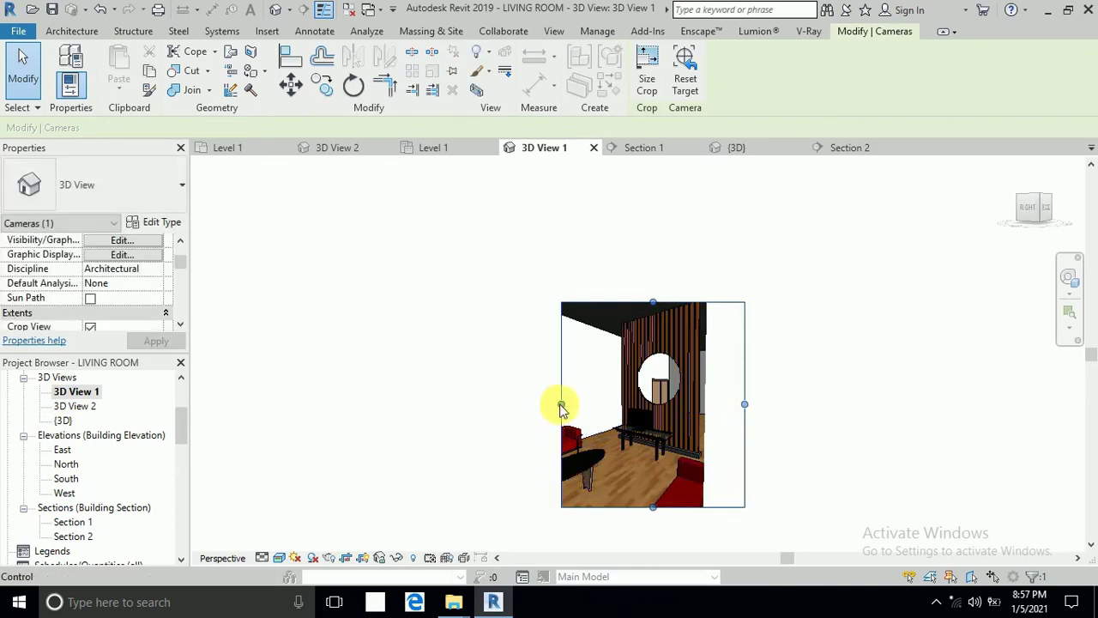
pyautogui.moveTo(518, 411); pyautogui.dragTo(516, 405)
pyautogui.moveTo(748, 404); pyautogui.dragTo(769, 406)
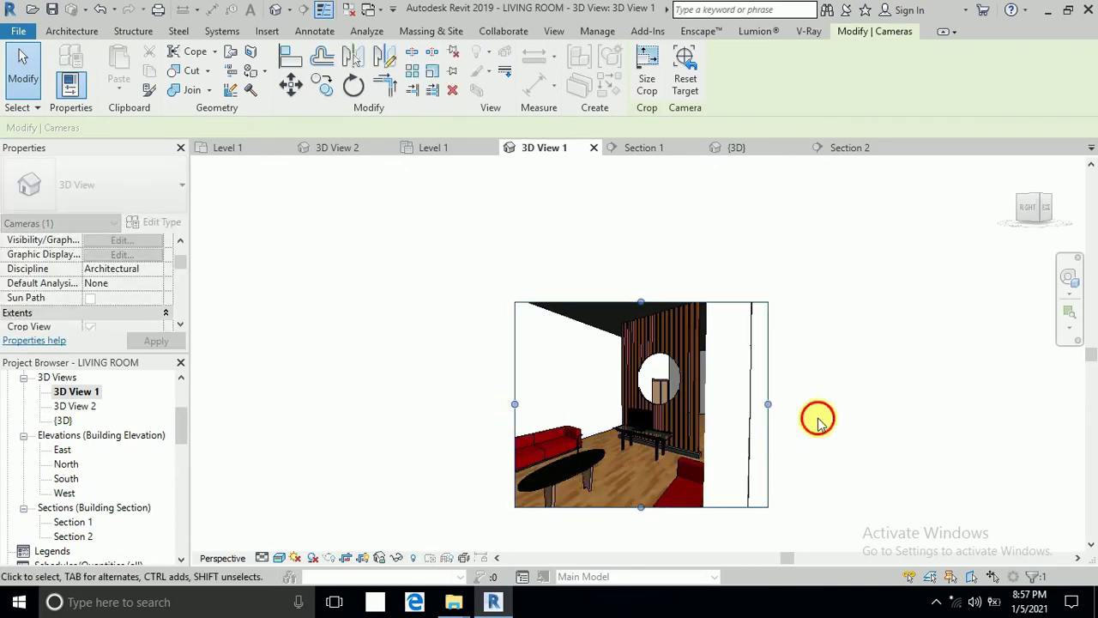
pyautogui.click(816, 417)
pyautogui.scroll(1, 669, 478)
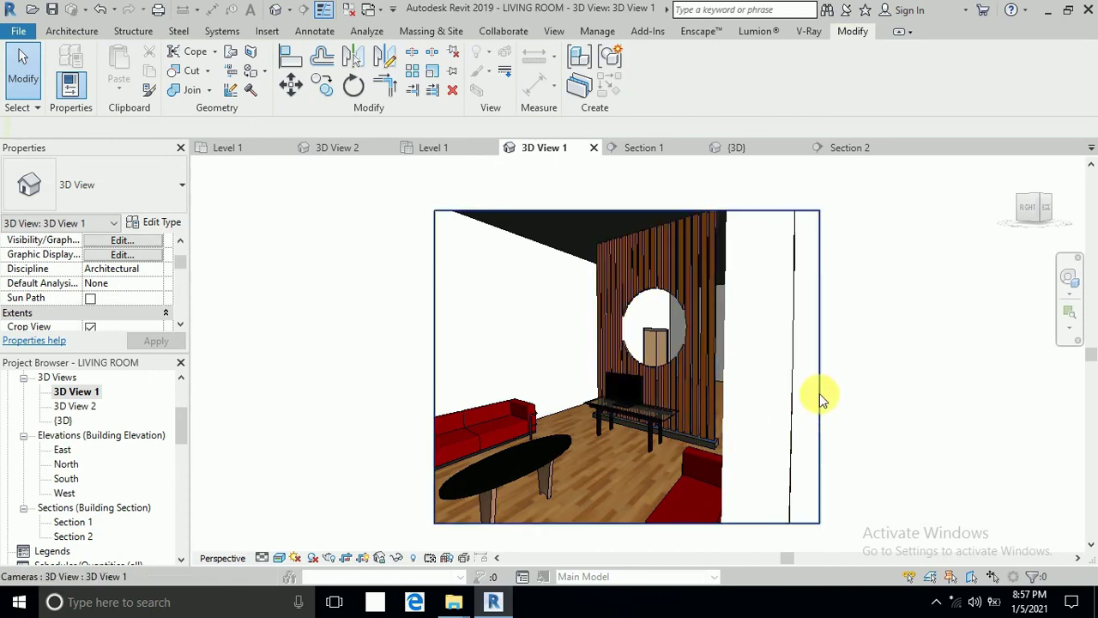
# Step: Select the crop region of 3D View 1
pyautogui.scroll(-1, 668, 369)
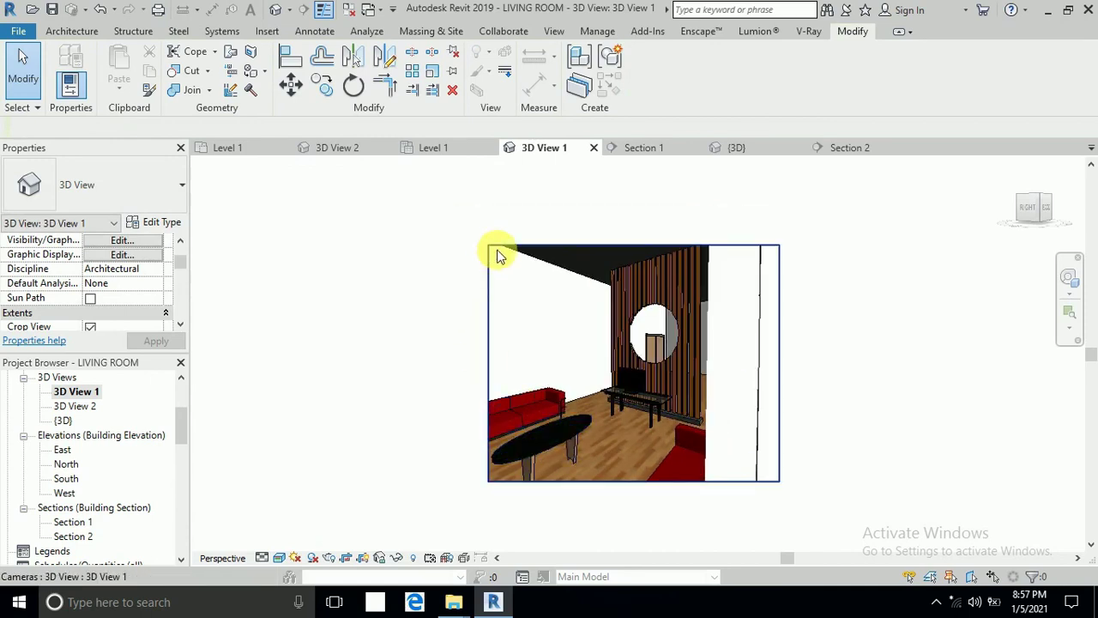
pyautogui.scroll(-1, 496, 251)
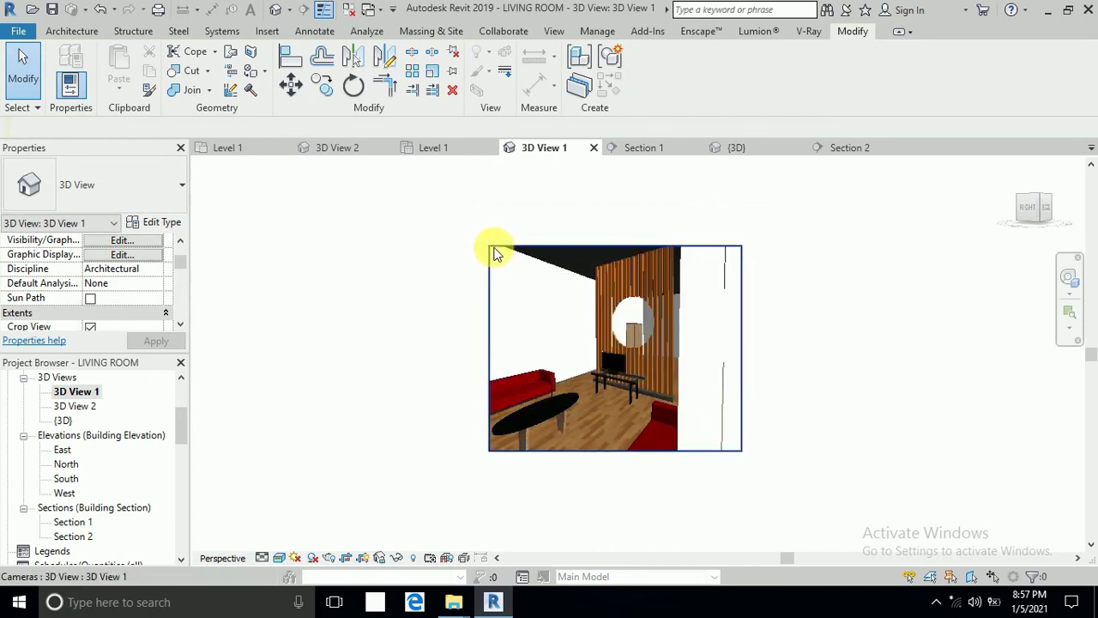
pyautogui.click(601, 252)
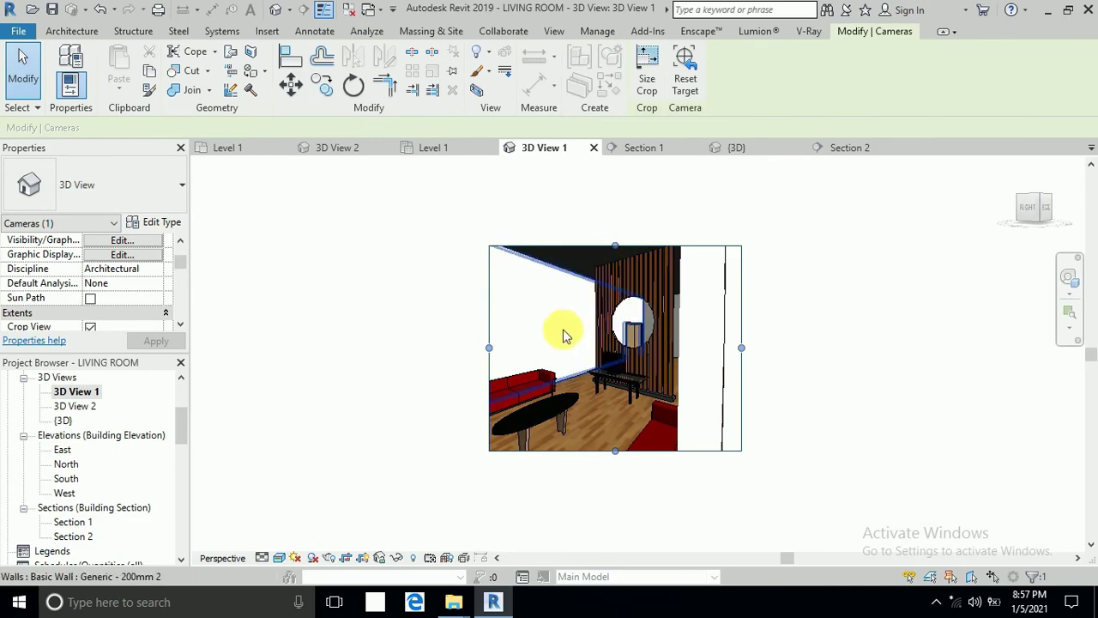